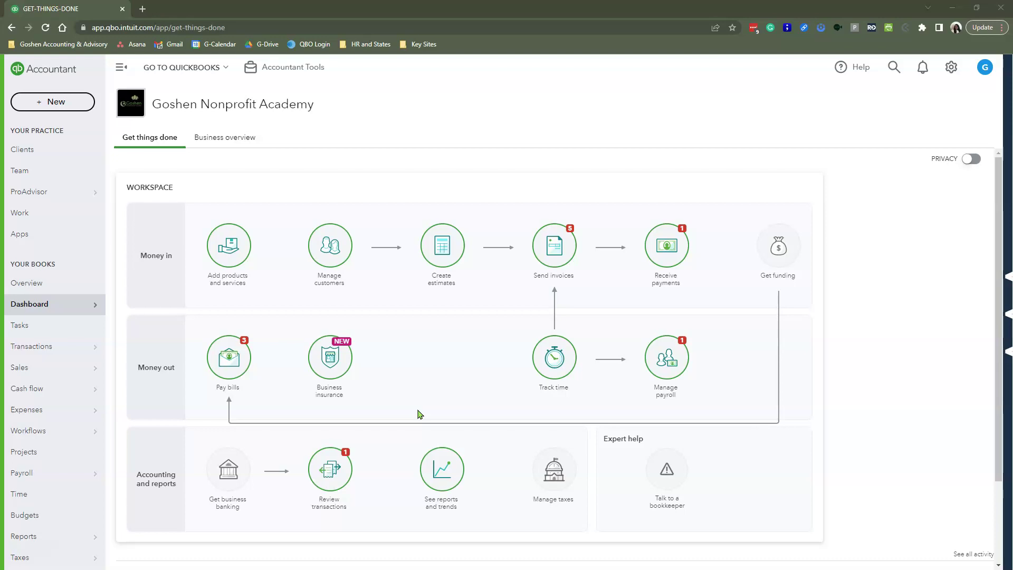
# - Start a new customer statement from + New and check the statement type options
pyautogui.click(68, 109)
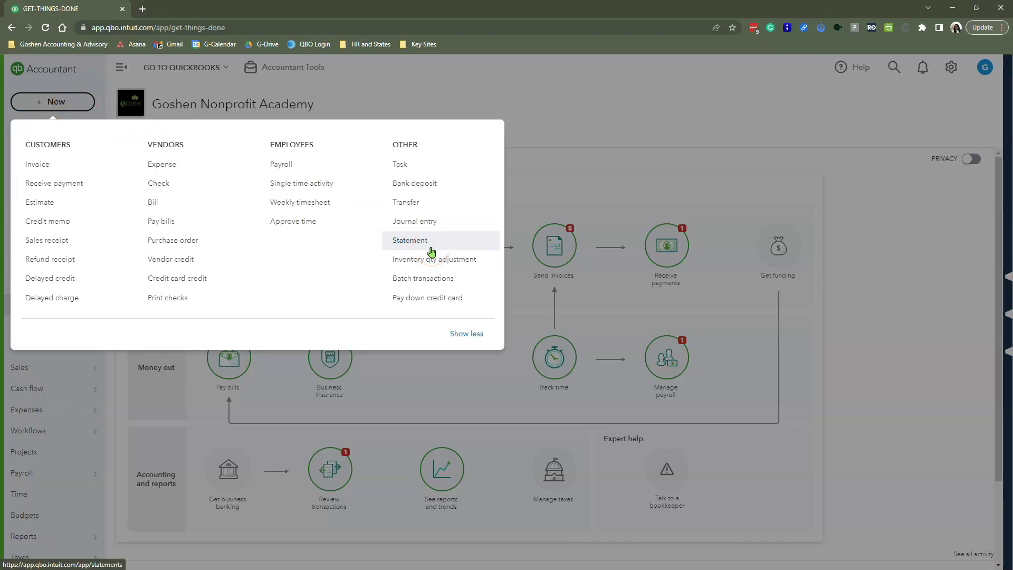
pyautogui.click(431, 250)
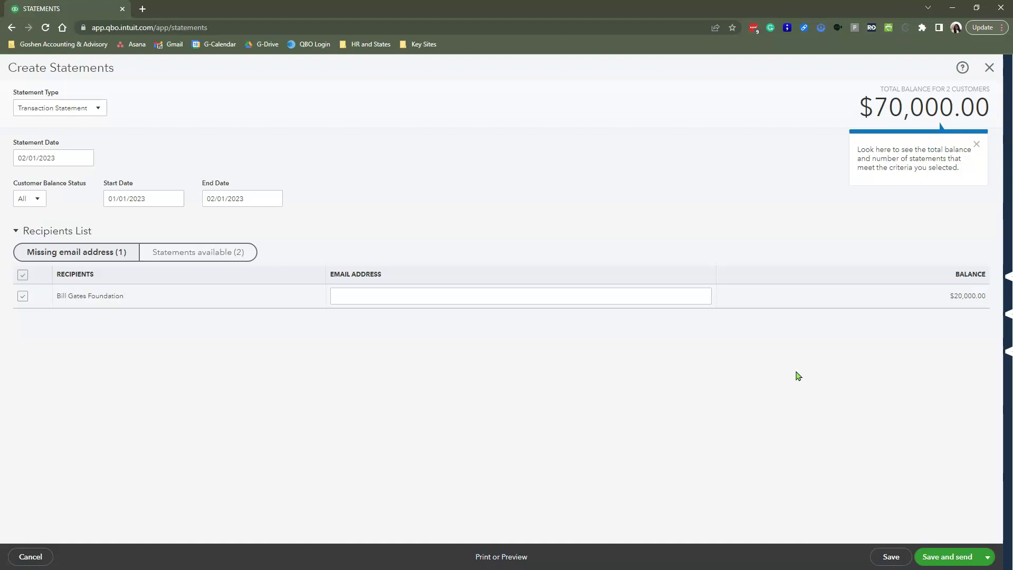
pyautogui.click(90, 113)
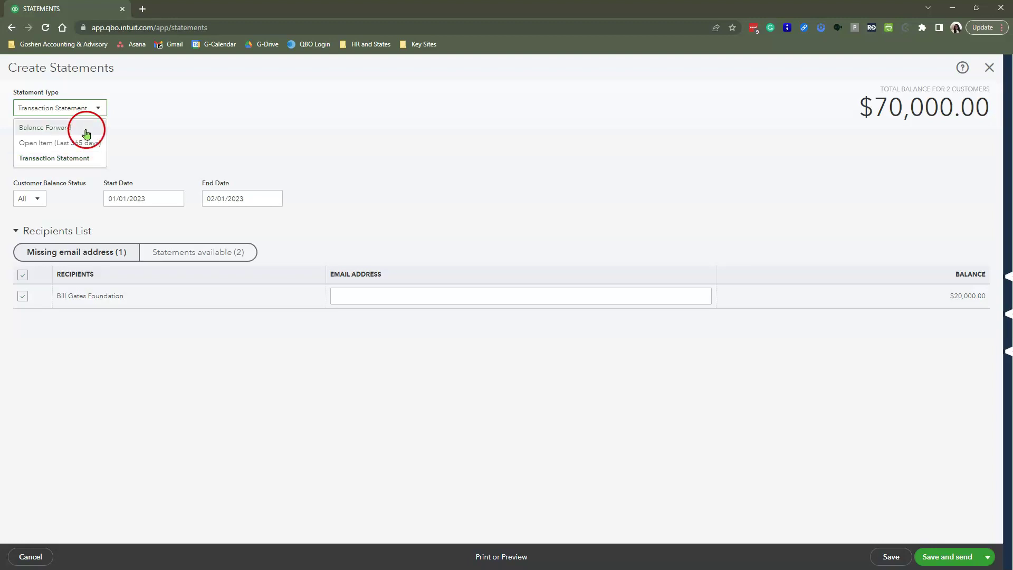
# - Keep Transaction Statement, statement date 02/01/2023 and customer balance status All
pyautogui.click(66, 159)
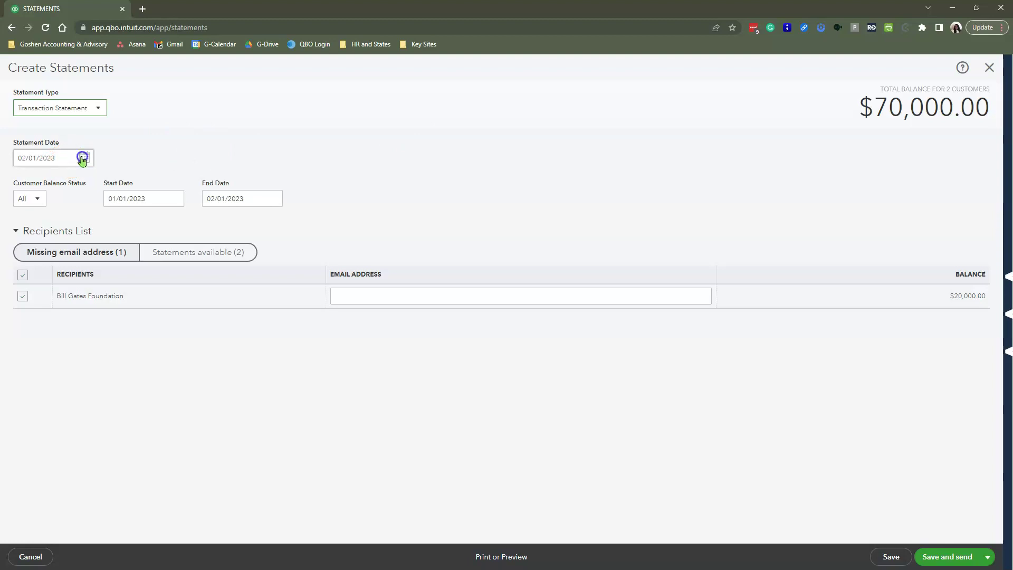
pyautogui.click(82, 158)
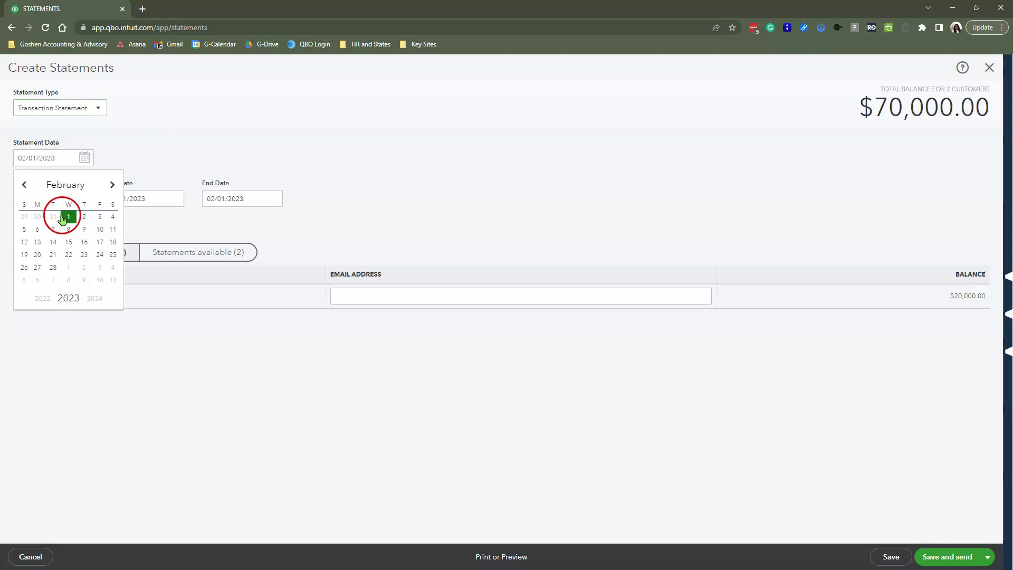
pyautogui.click(68, 217)
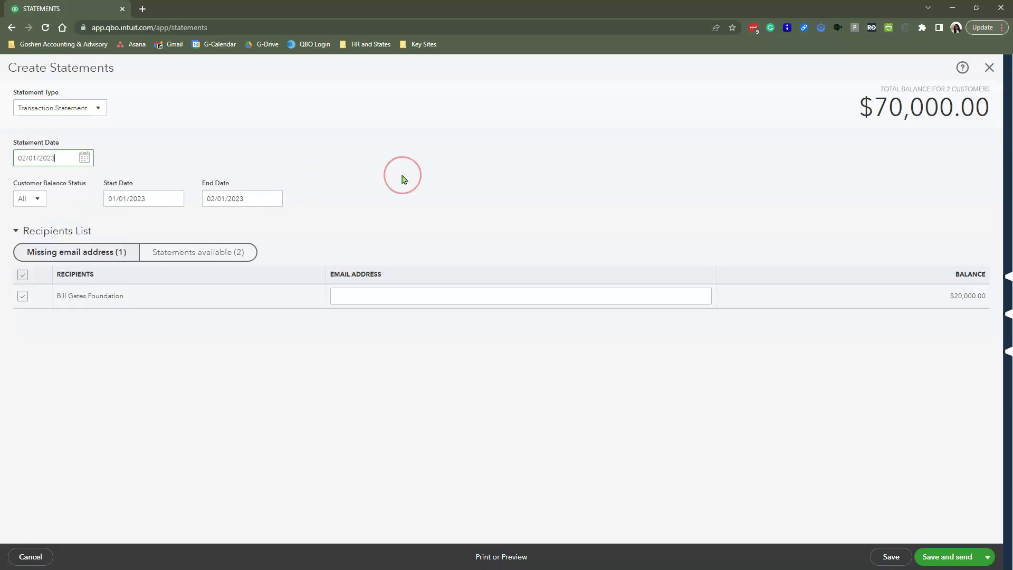
pyautogui.click(34, 199)
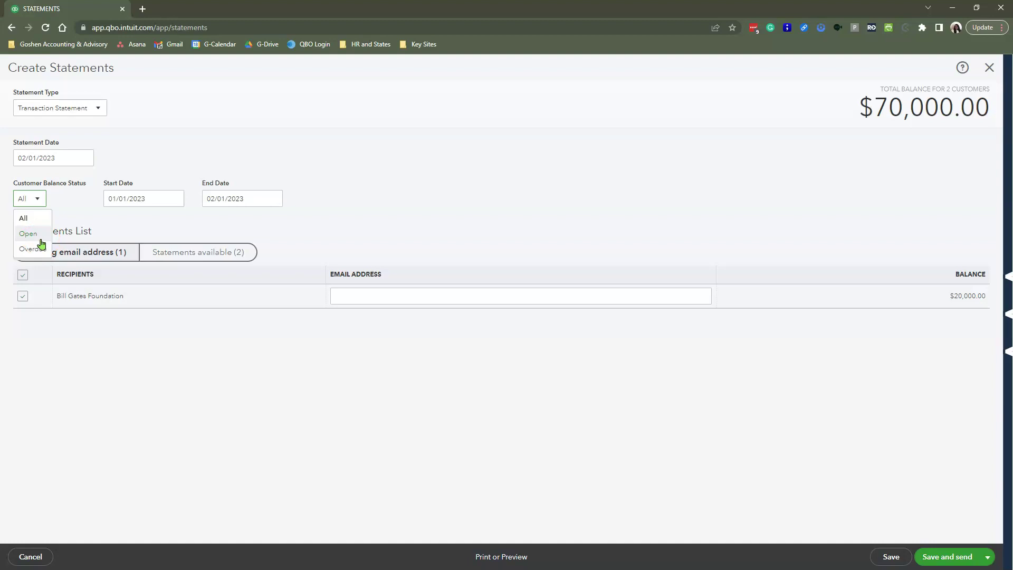
pyautogui.click(114, 214)
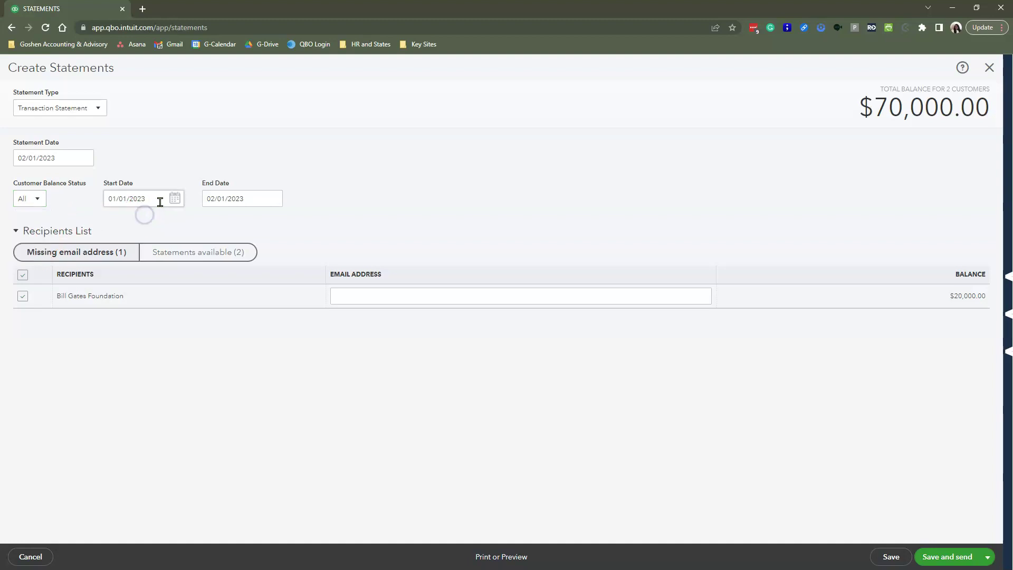
pyautogui.click(116, 192)
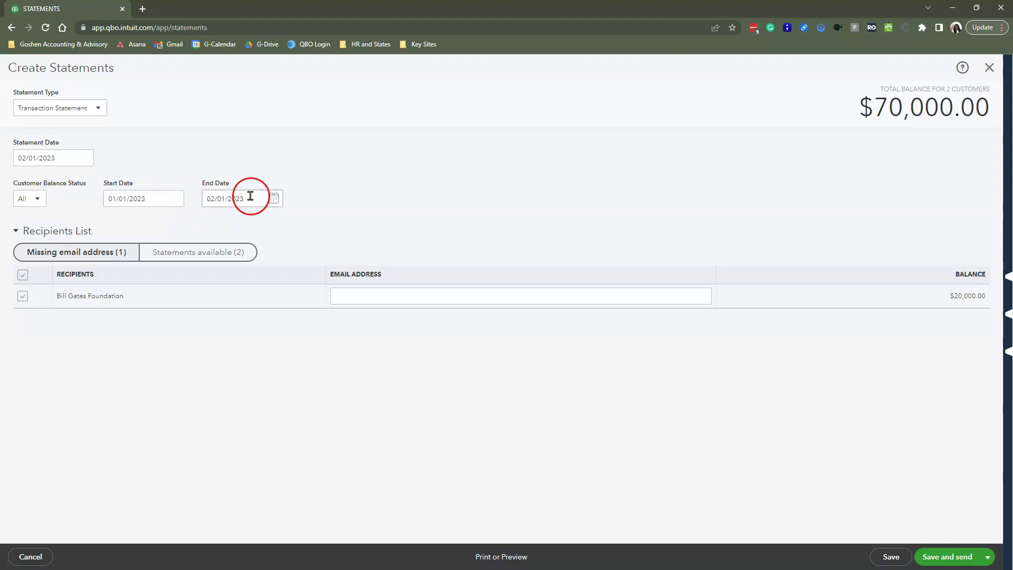
# - Set the end date to 01/31/2023 with the calendar and apply the date range
pyautogui.click(251, 196)
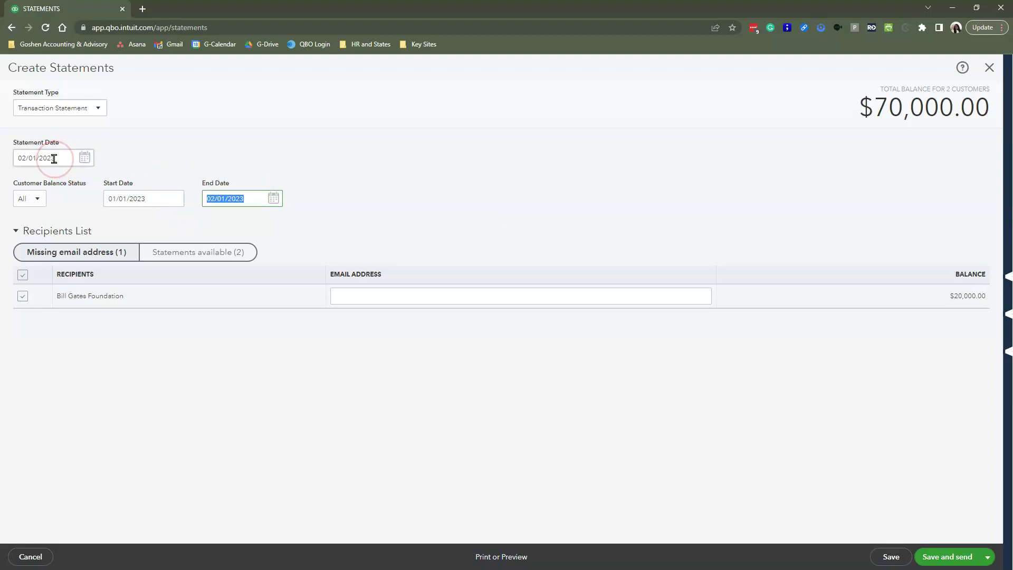
pyautogui.click(273, 198)
pyautogui.click(300, 225)
pyautogui.click(301, 225)
pyautogui.click(301, 226)
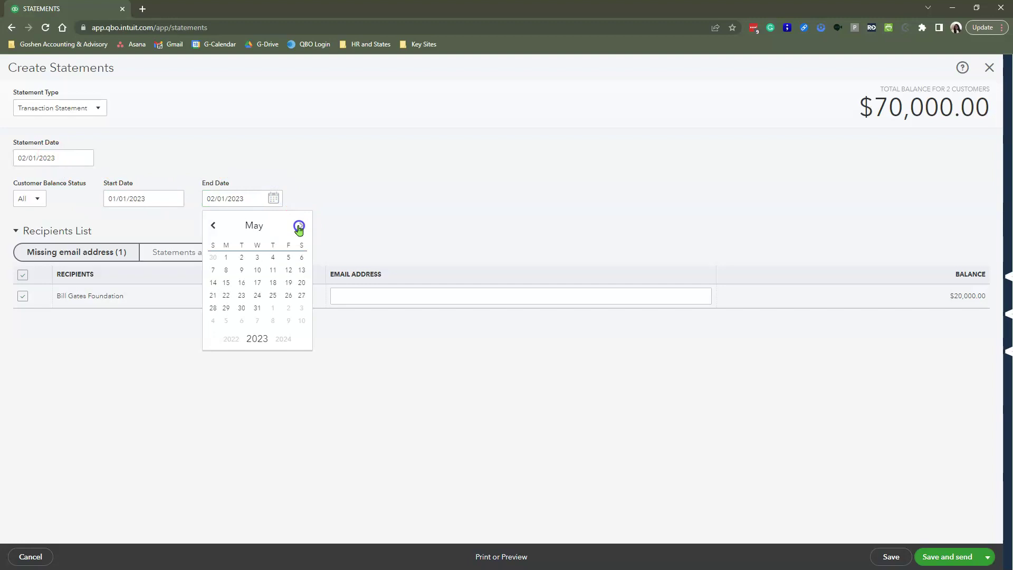
pyautogui.click(300, 225)
pyautogui.click(288, 308)
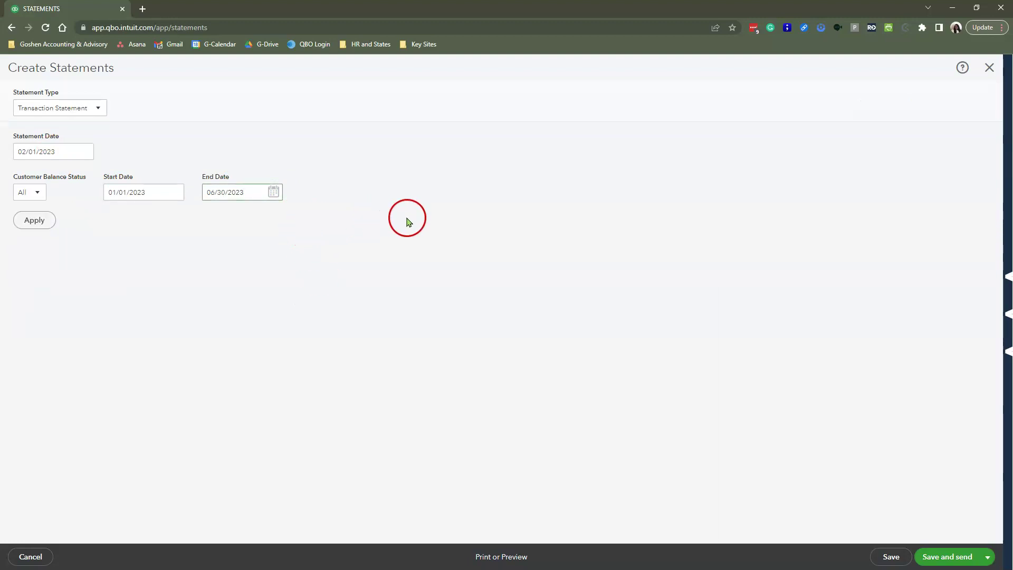
pyautogui.click(274, 191)
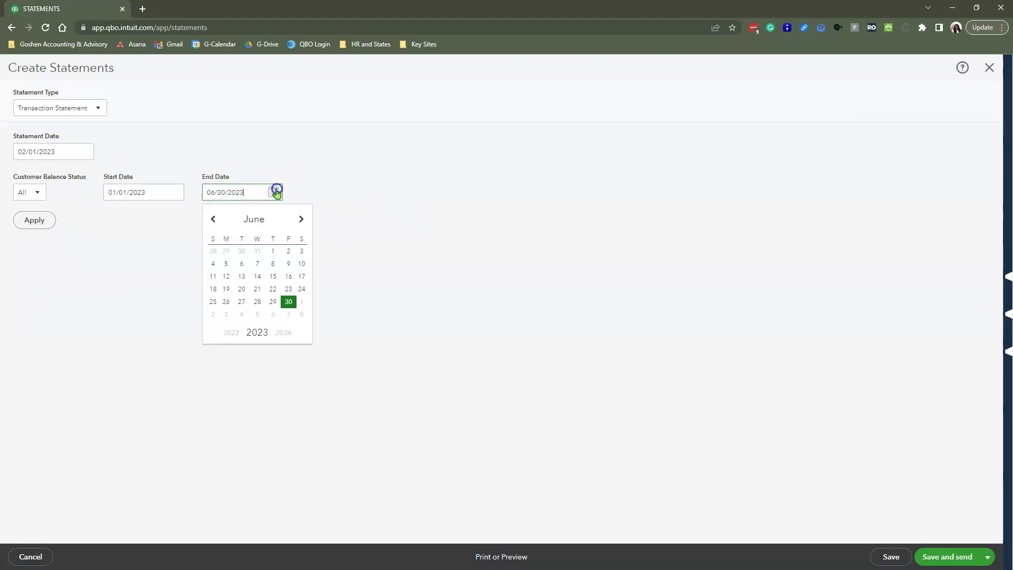
pyautogui.click(215, 219)
pyautogui.click(215, 219)
pyautogui.click(215, 219)
pyautogui.click(215, 219)
pyautogui.click(215, 219)
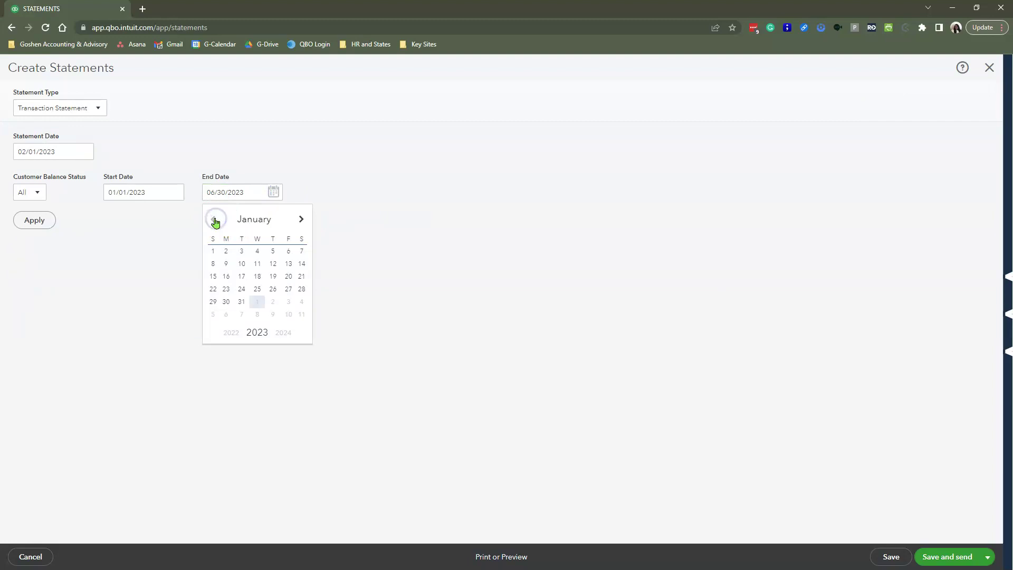
pyautogui.click(215, 219)
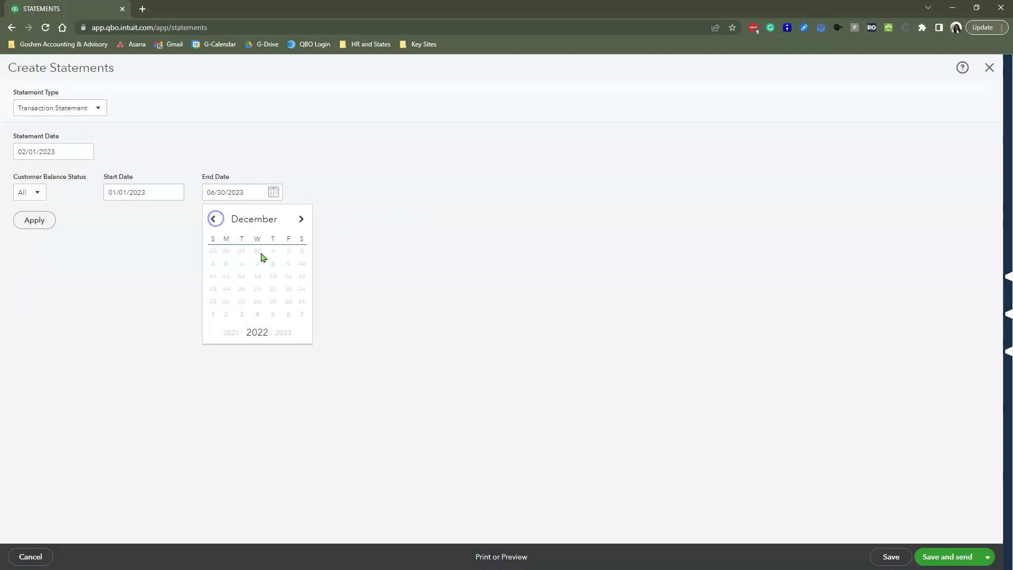
pyautogui.click(301, 219)
pyautogui.click(242, 301)
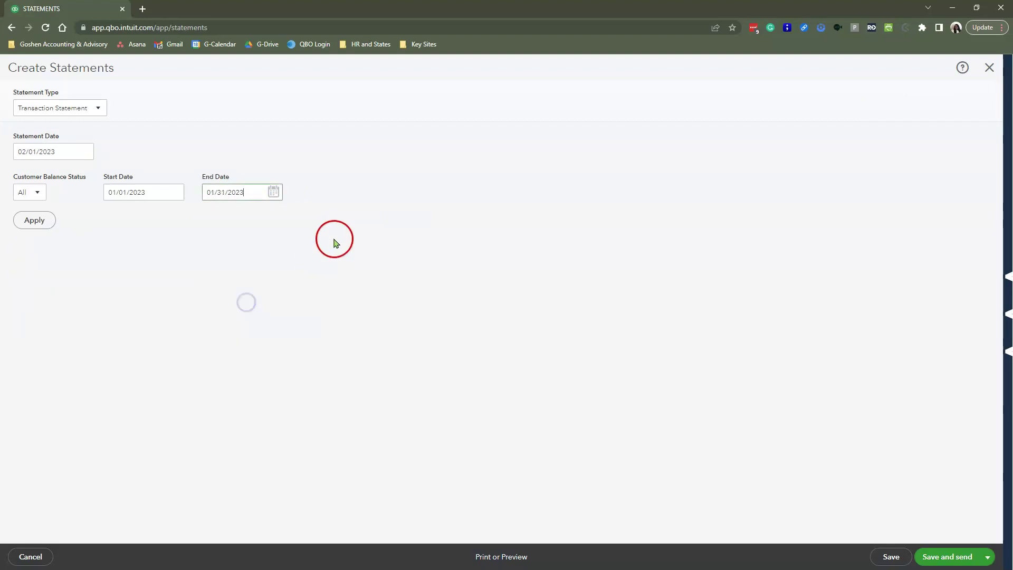
pyautogui.click(37, 219)
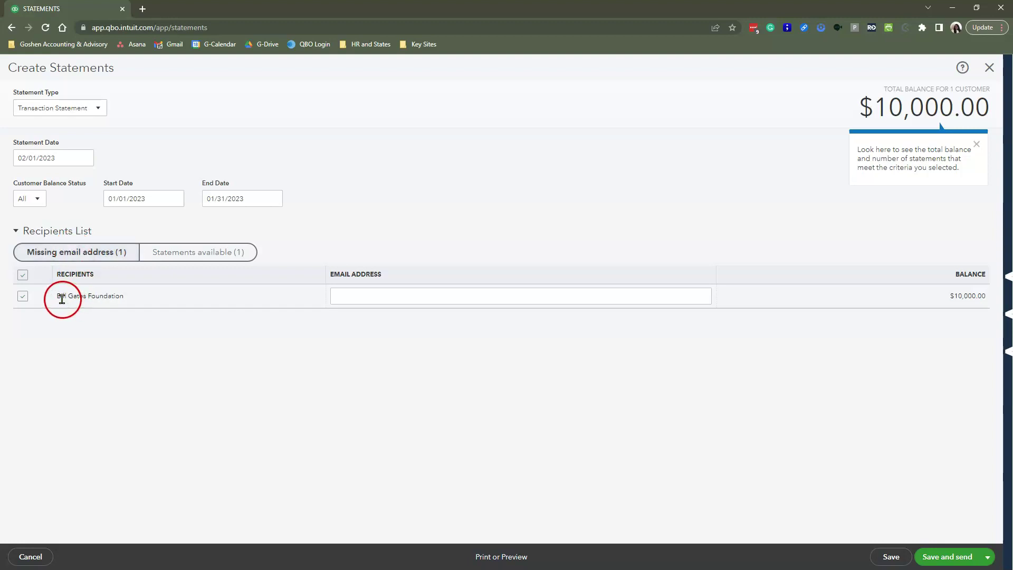
pyautogui.moveTo(62, 299); pyautogui.dragTo(135, 301)
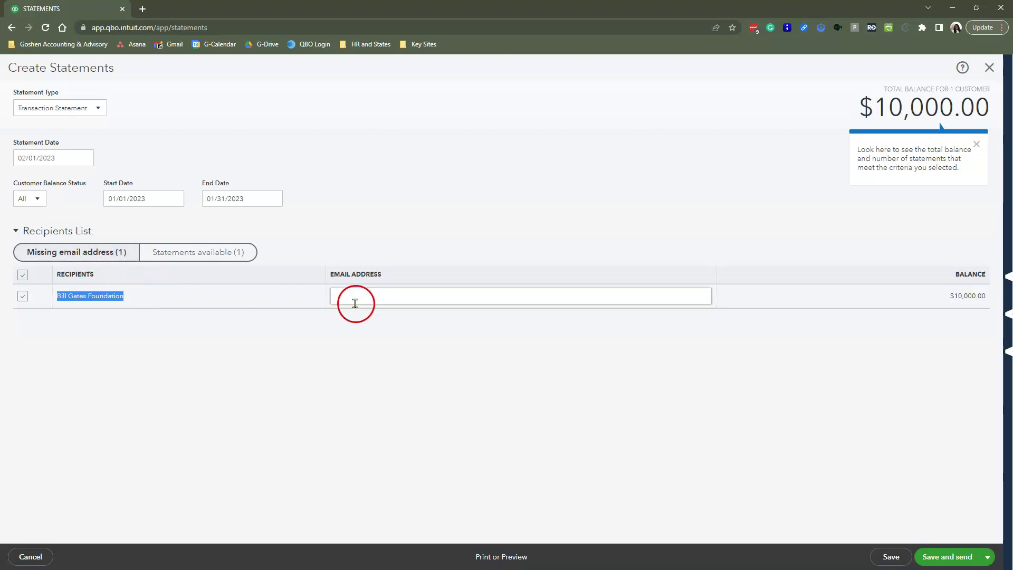
pyautogui.click(380, 301)
pyautogui.click(175, 255)
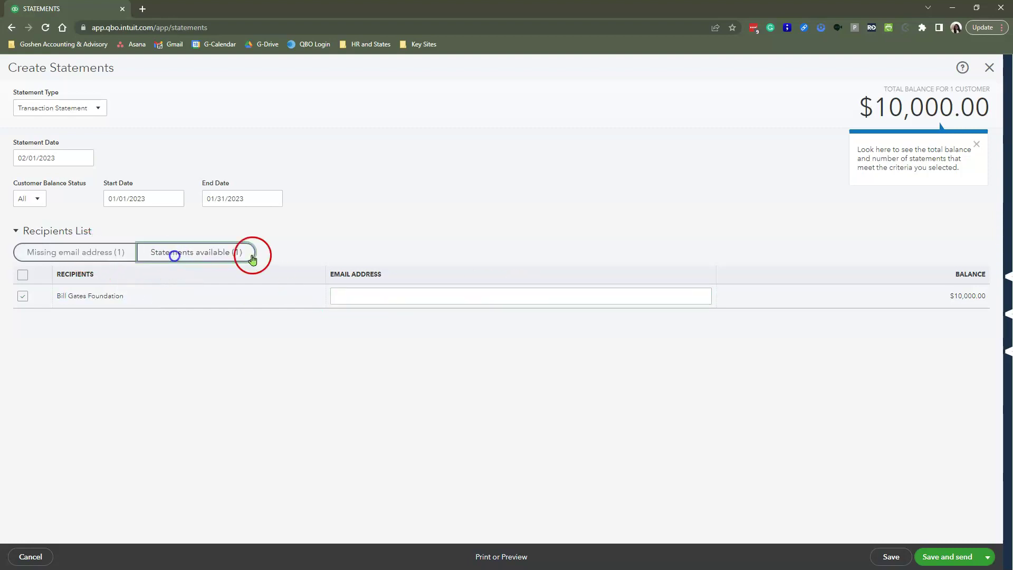
pyautogui.click(206, 256)
pyautogui.click(446, 294)
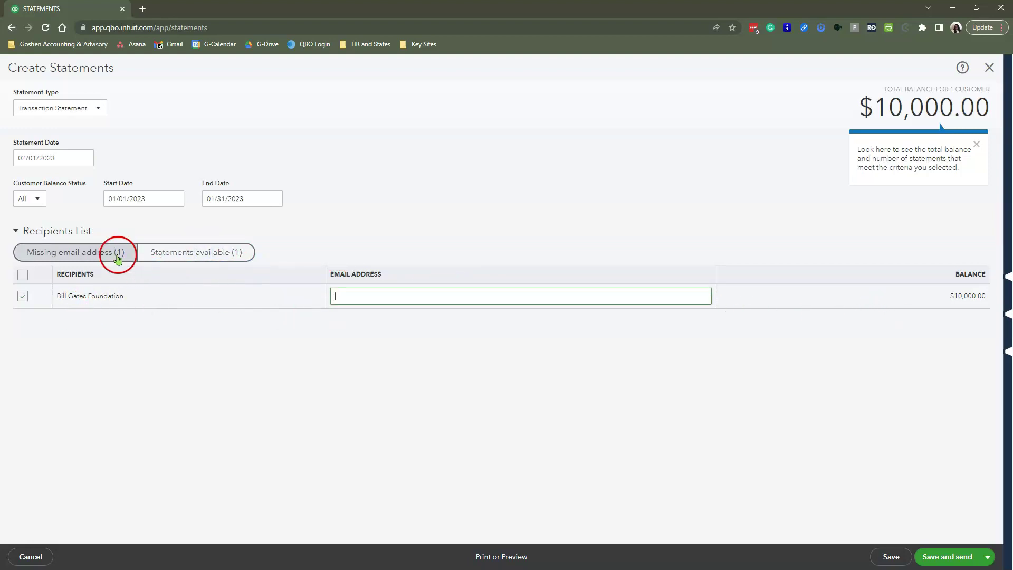
pyautogui.click(195, 255)
pyautogui.click(117, 255)
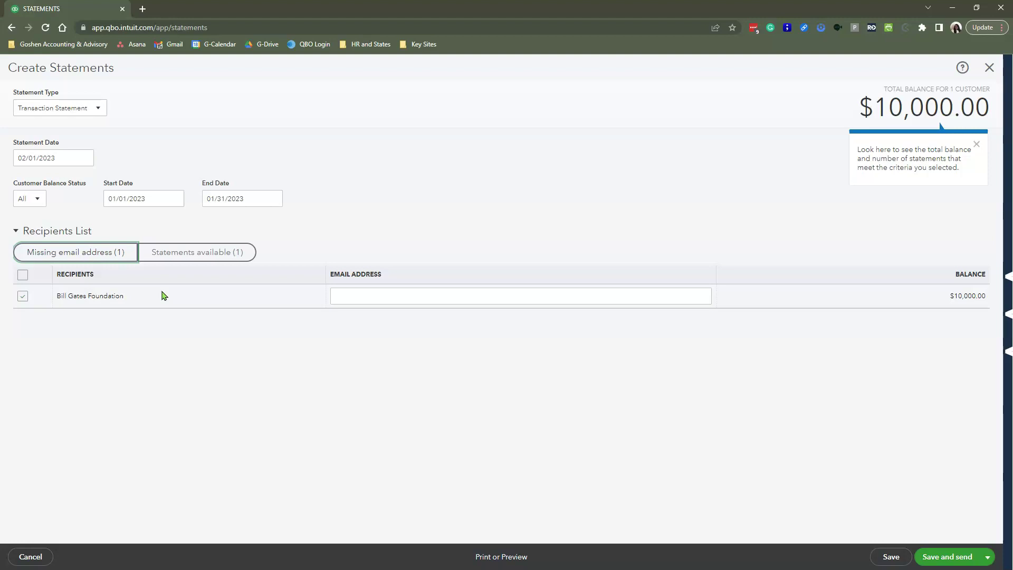
# - Leave Create Statements without saving and go to the Customers list
pyautogui.click(990, 68)
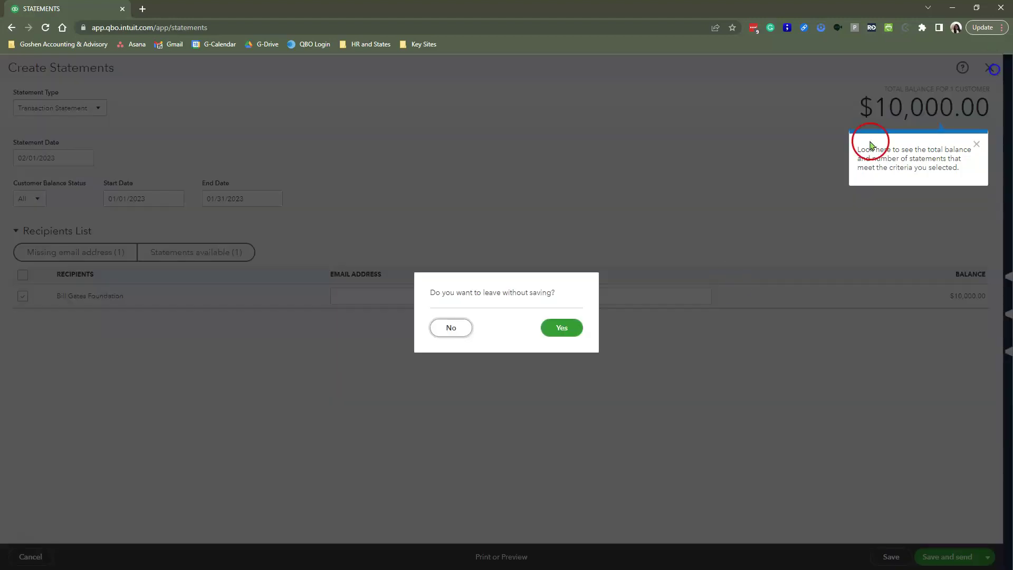
pyautogui.click(561, 326)
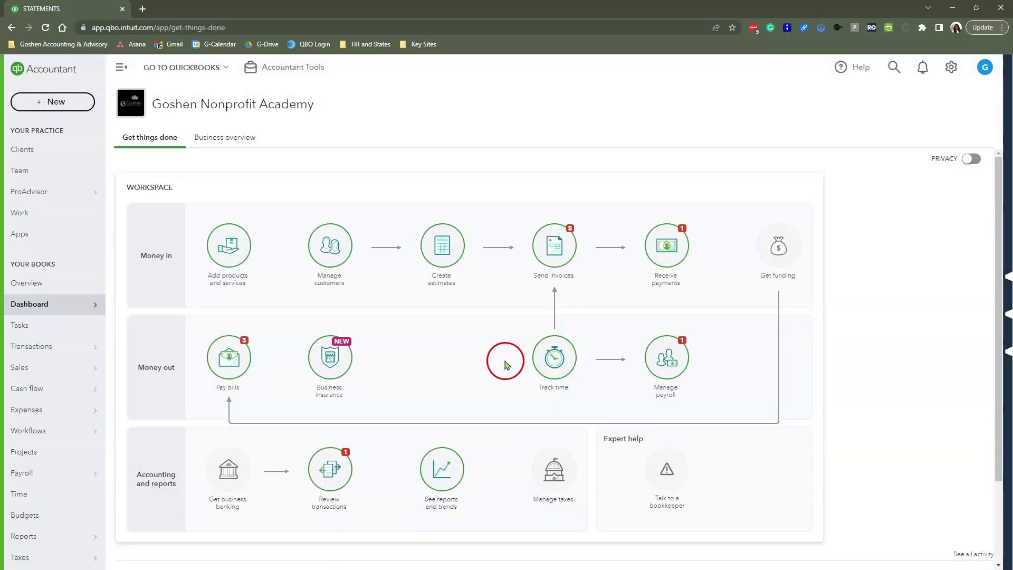
pyautogui.moveTo(60, 372)
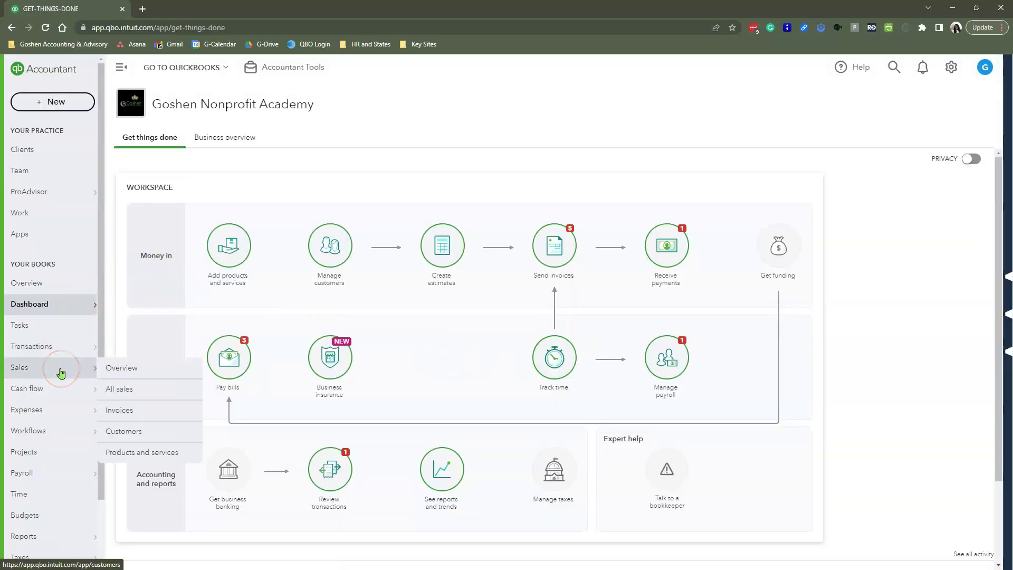
pyautogui.click(127, 431)
# - Open the Bill Gates Foundation | 2021 Wellness Program sub-customer page
pyautogui.scroll(-5, 580, 369)
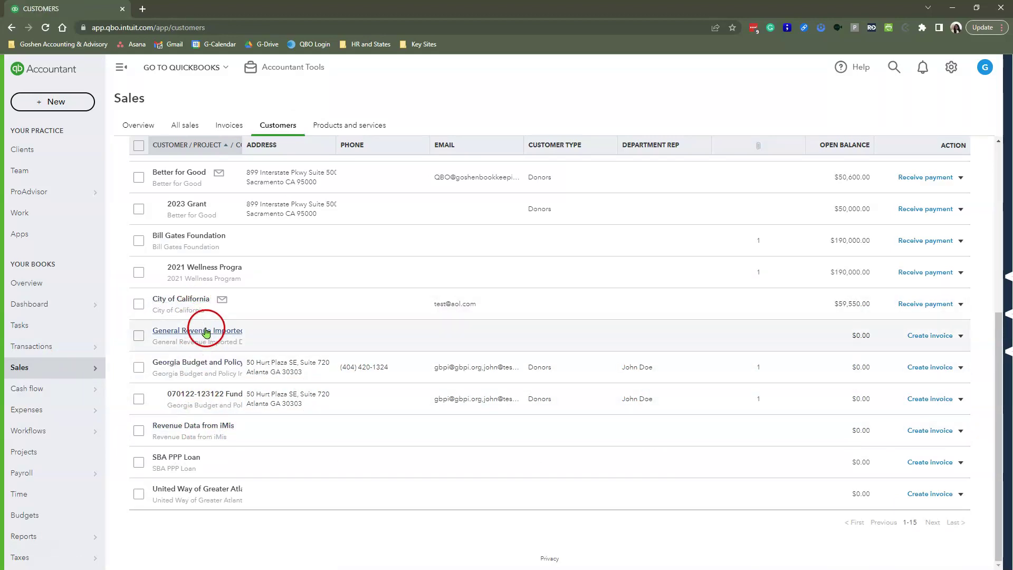
pyautogui.scroll(2, 206, 332)
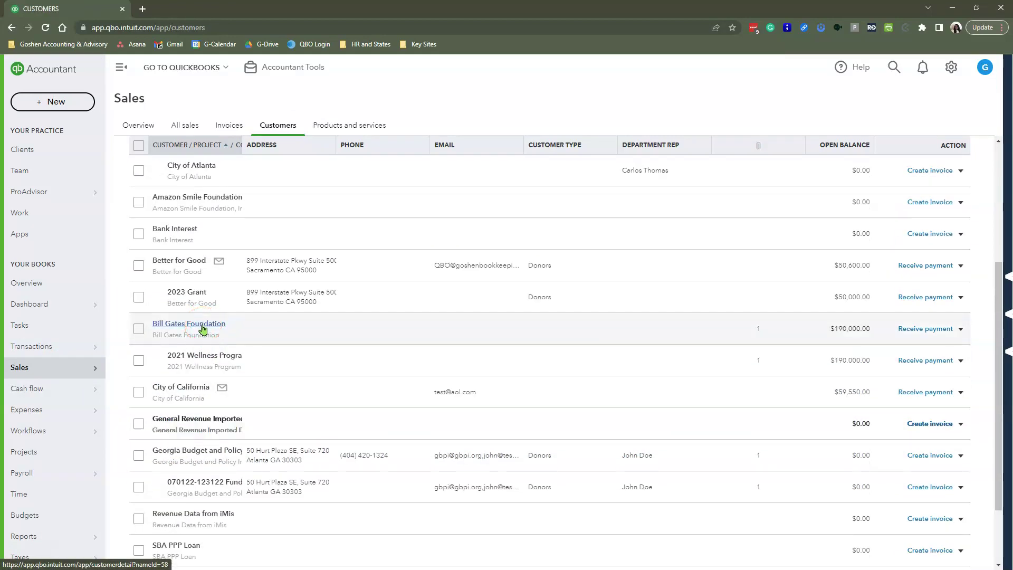
pyautogui.click(204, 328)
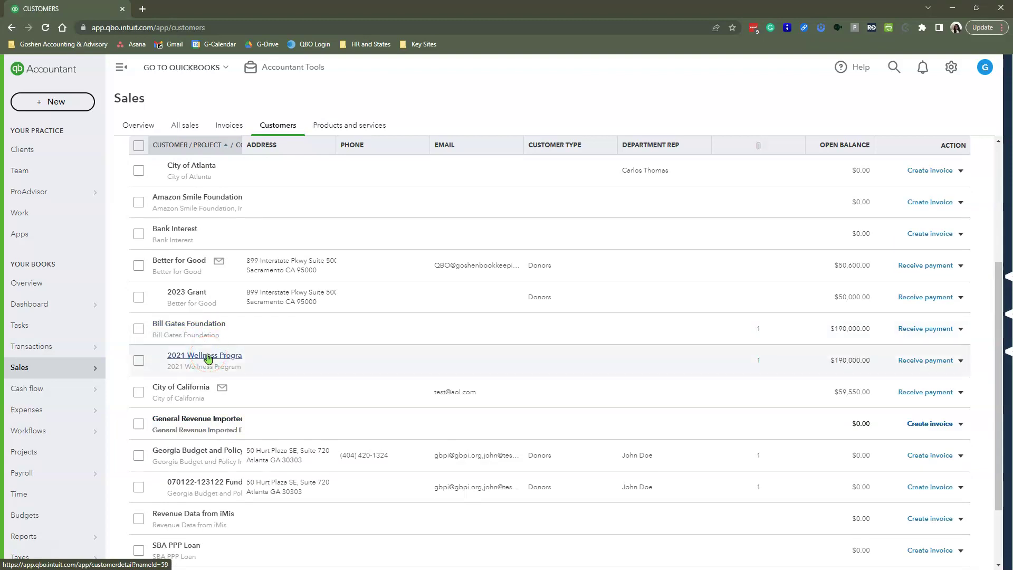
pyautogui.click(207, 356)
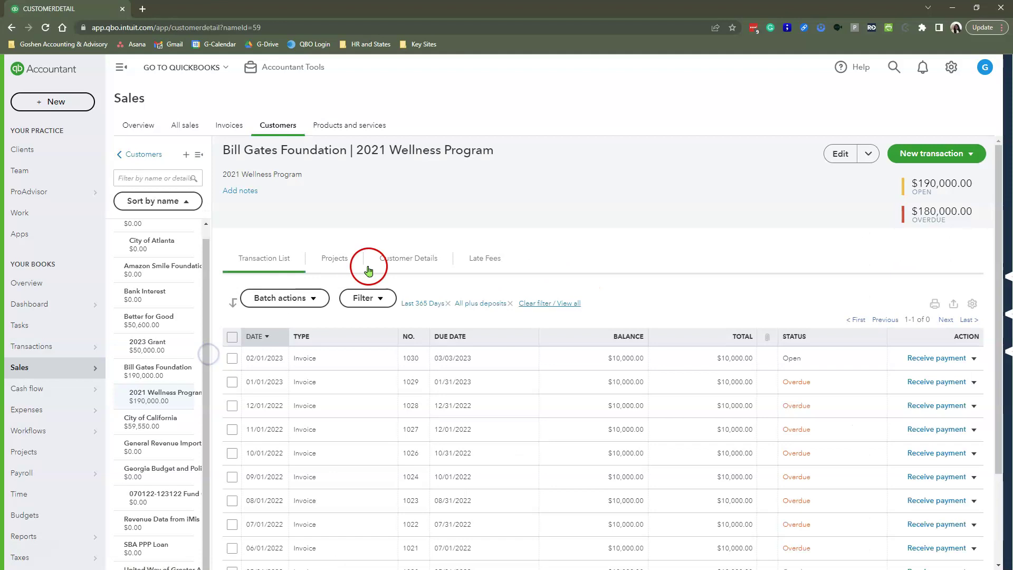
# - Enter the firm's email address on the 2021 Wellness Program customer and save it
pyautogui.click(839, 154)
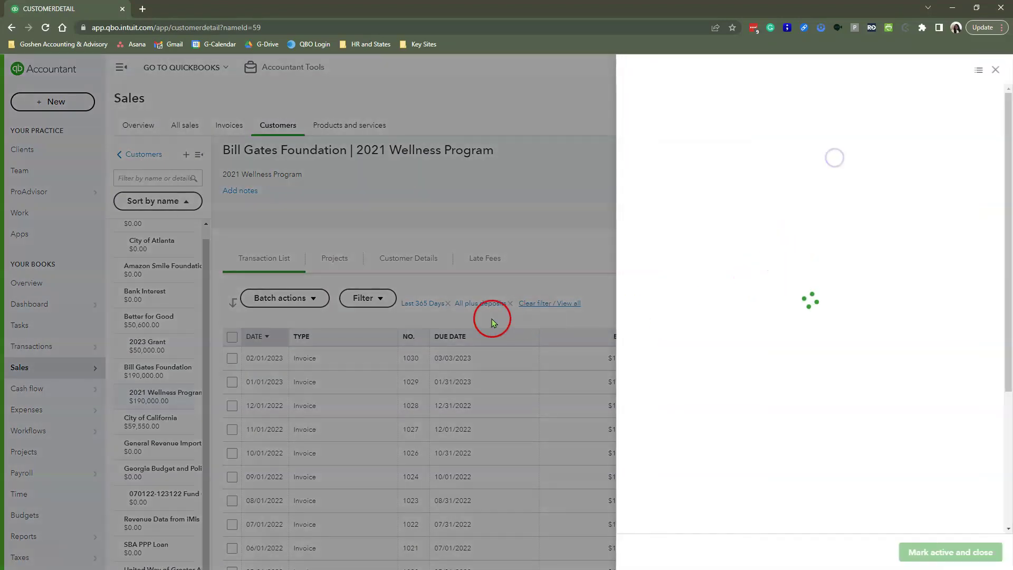
pyautogui.scroll(-5, 843, 311)
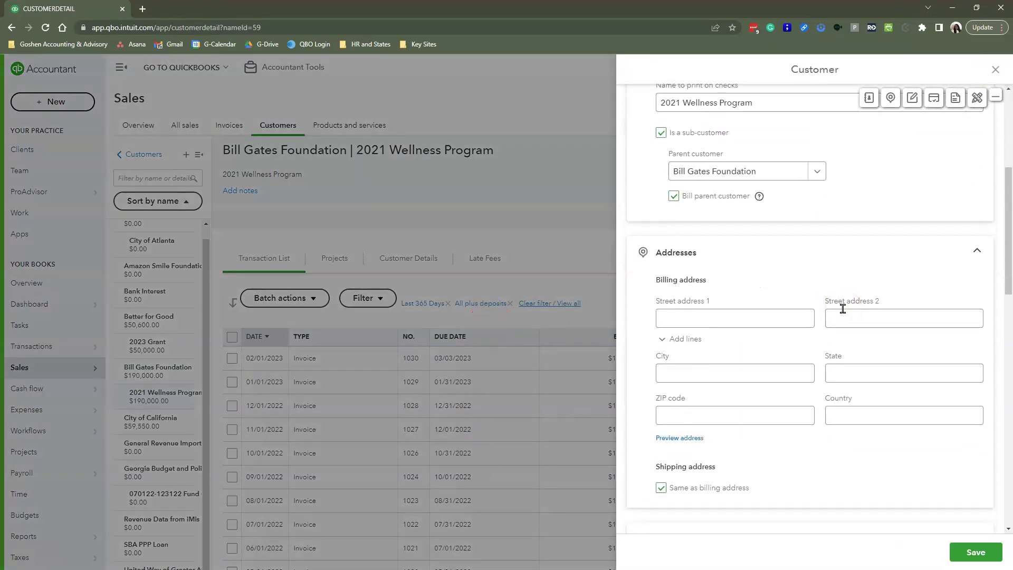
pyautogui.scroll(5, 842, 309)
pyautogui.scroll(-8, 785, 310)
pyautogui.scroll(5, 826, 274)
pyautogui.scroll(3, 826, 274)
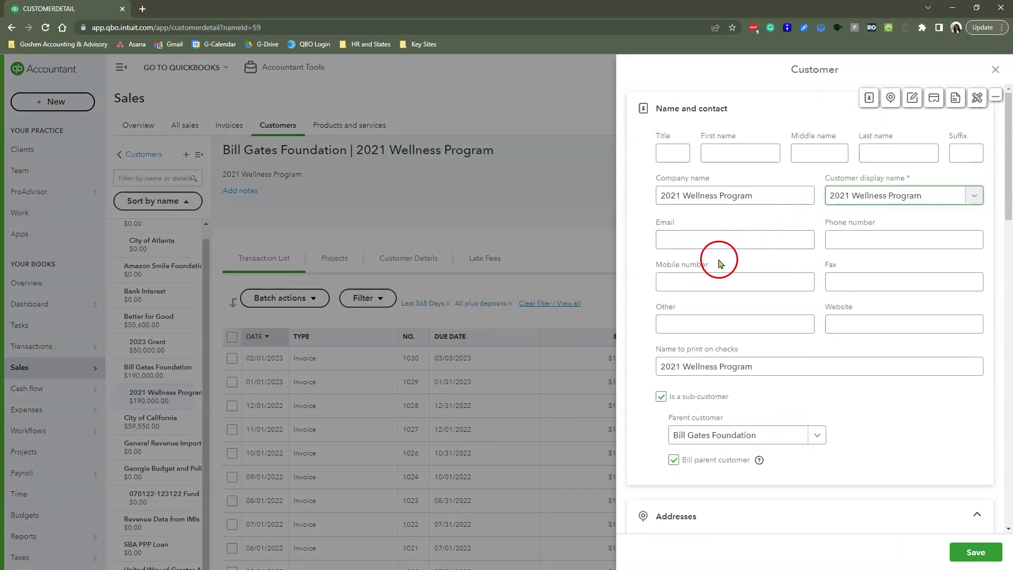
pyautogui.click(699, 241)
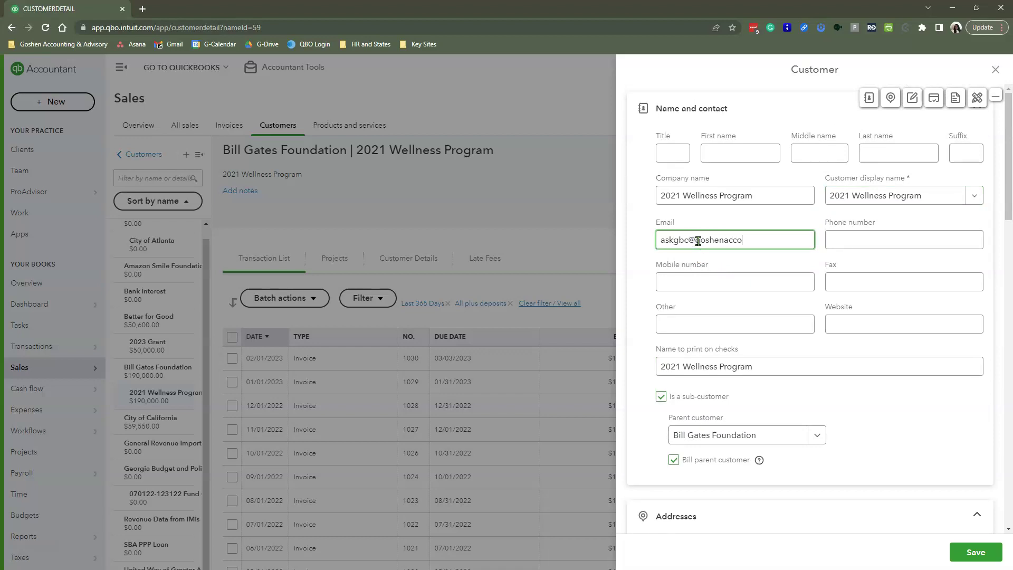
pyautogui.moveTo(813, 246); pyautogui.dragTo(612, 256)
pyautogui.hotkey('ctrl', 'c')
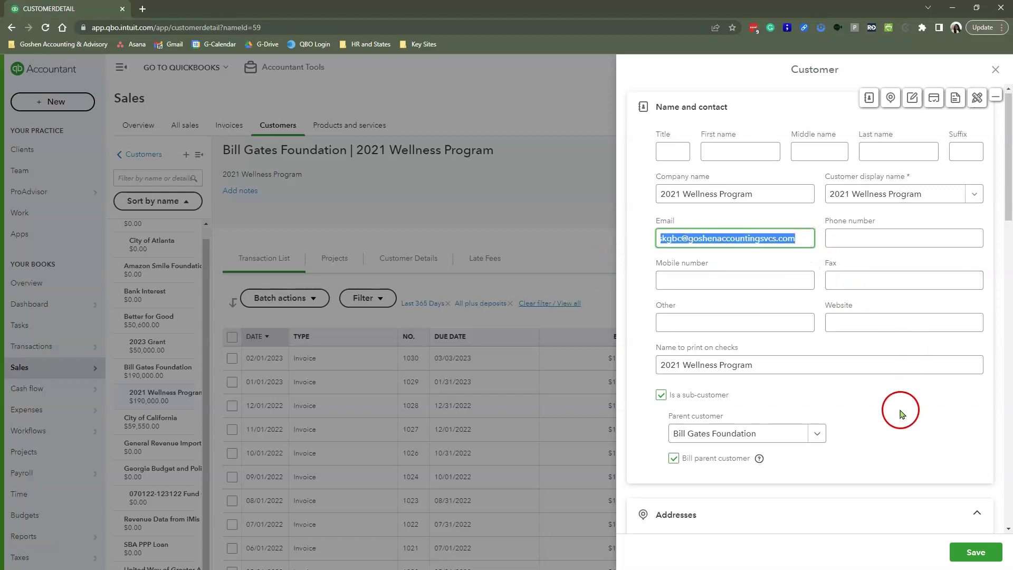
pyautogui.scroll(-15, 900, 407)
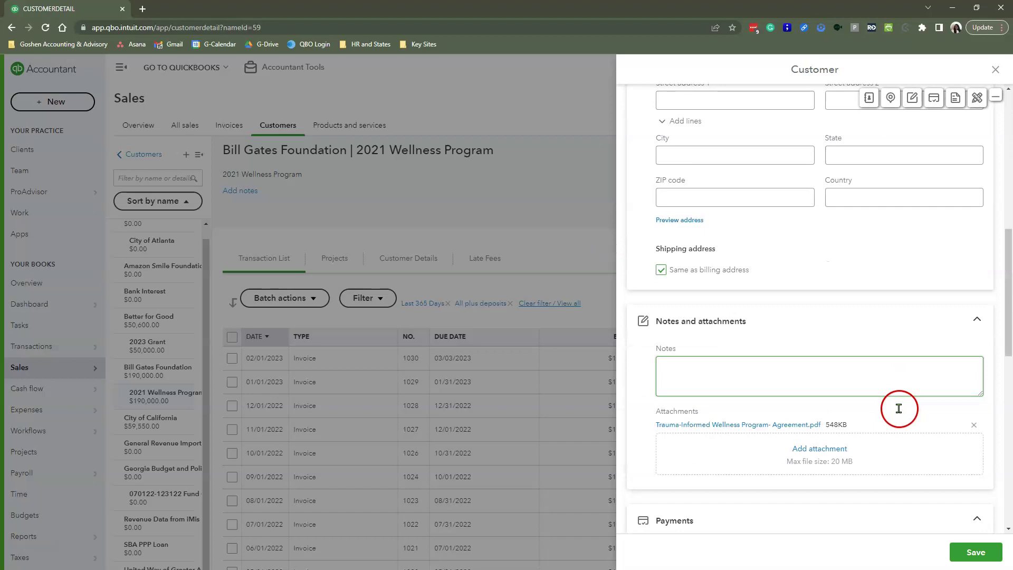
pyautogui.click(968, 550)
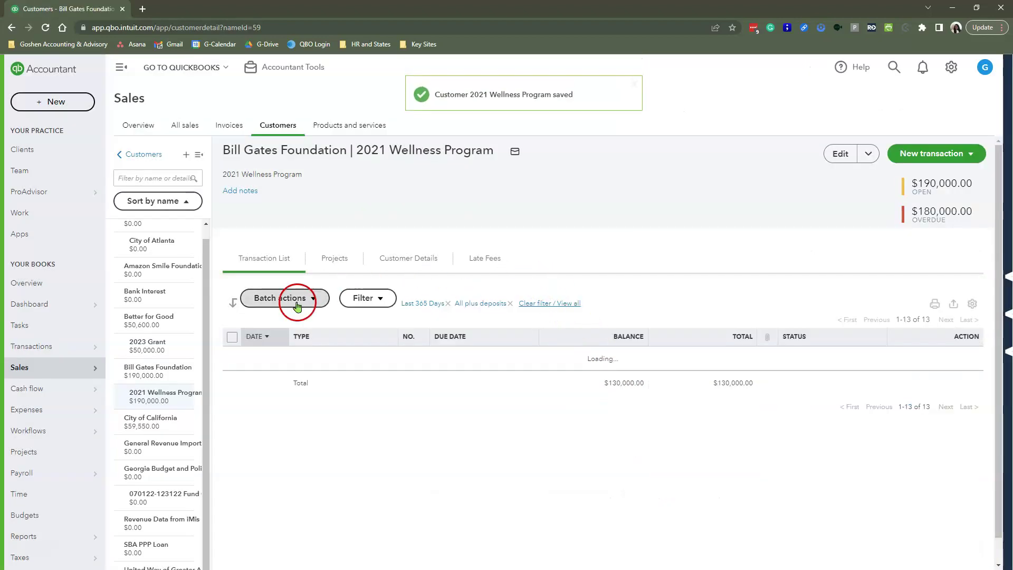
# - Paste the firm's email address into the 2023 Grant sub-customer's Email field and save
pyautogui.click(162, 344)
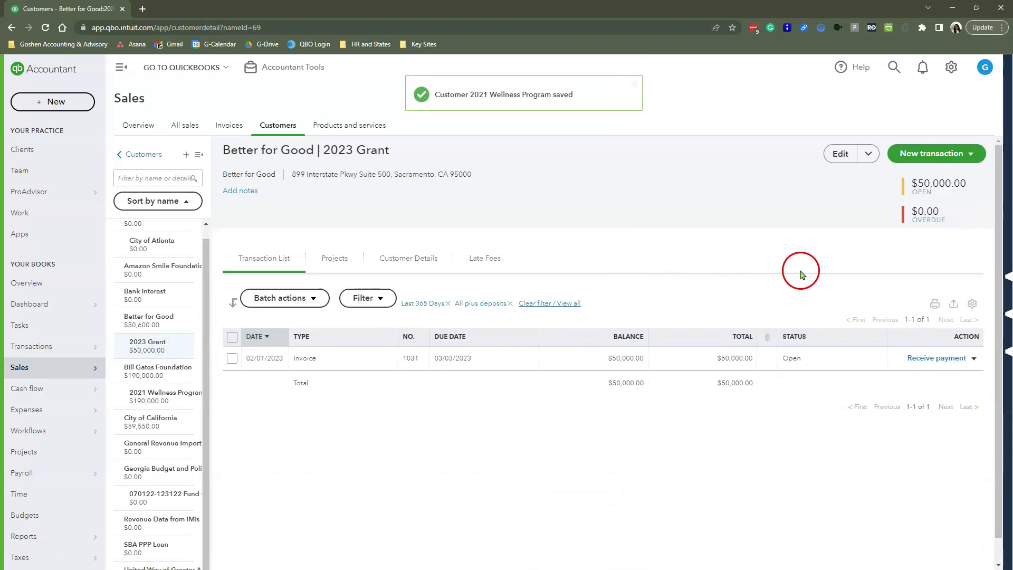
pyautogui.click(837, 156)
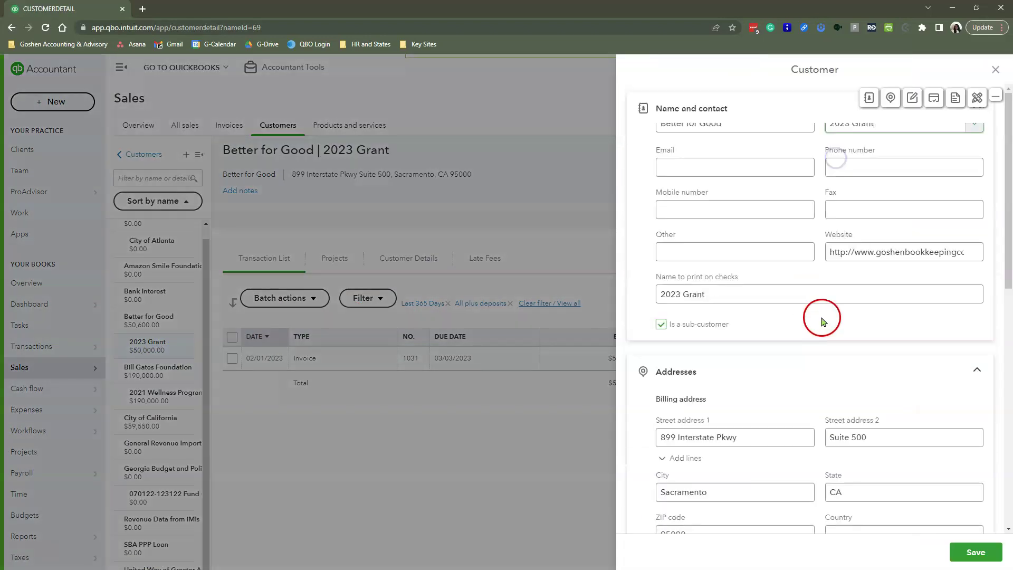
pyautogui.click(717, 239)
pyautogui.hotkey('ctrl', 'v')
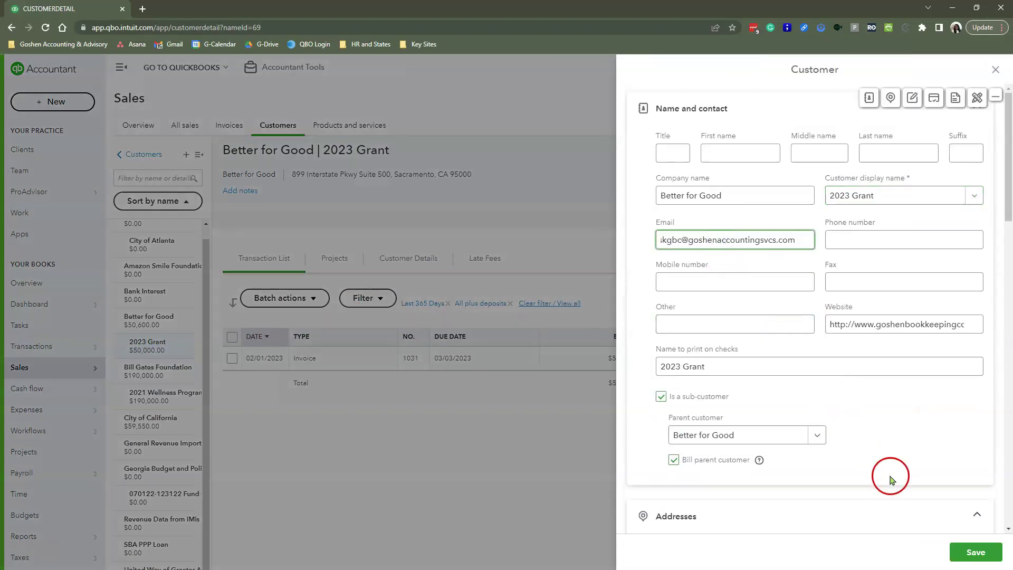
pyautogui.click(975, 552)
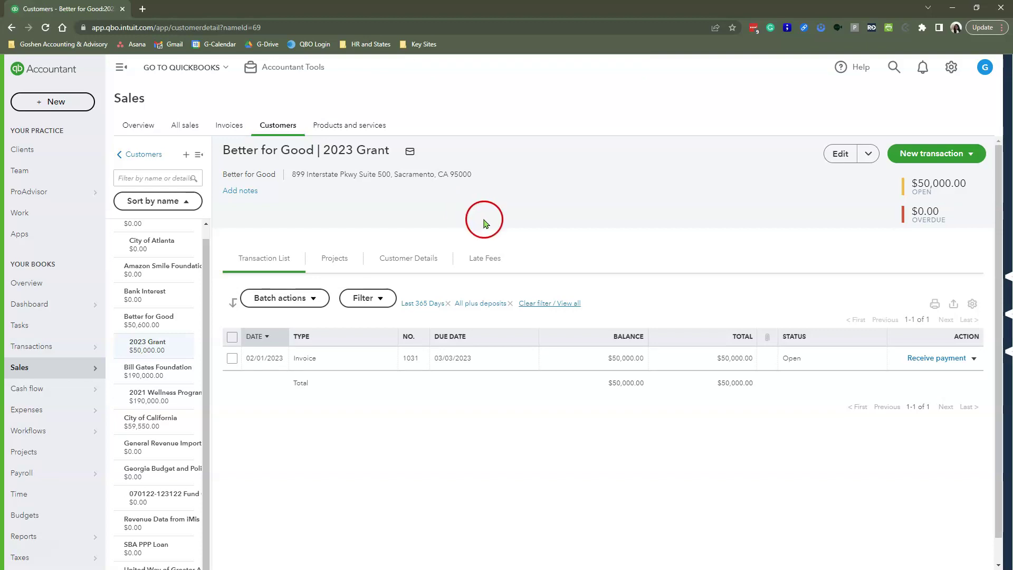
# - Start new customer statements and show the Statements available list
pyautogui.click(61, 104)
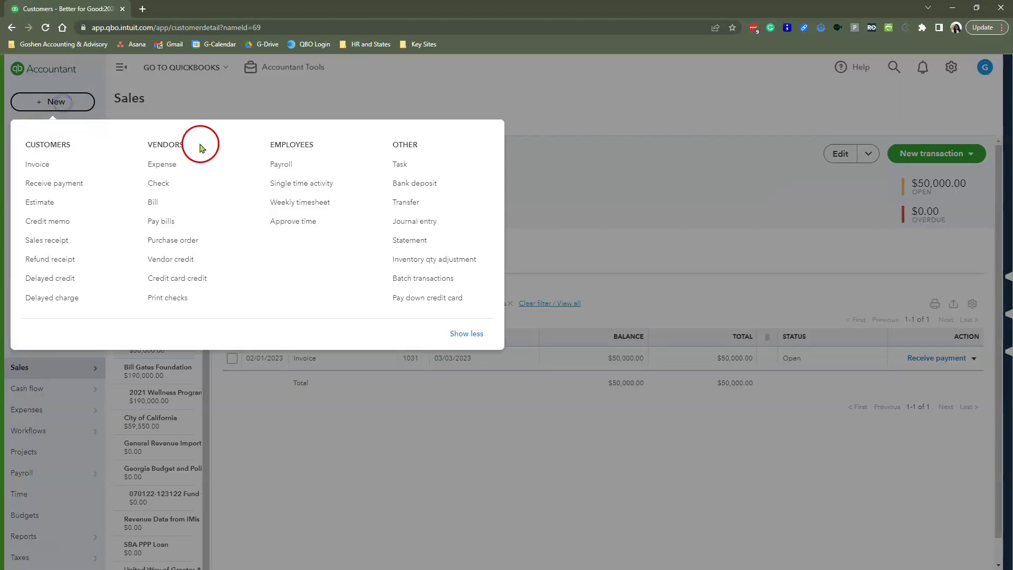
pyautogui.click(420, 244)
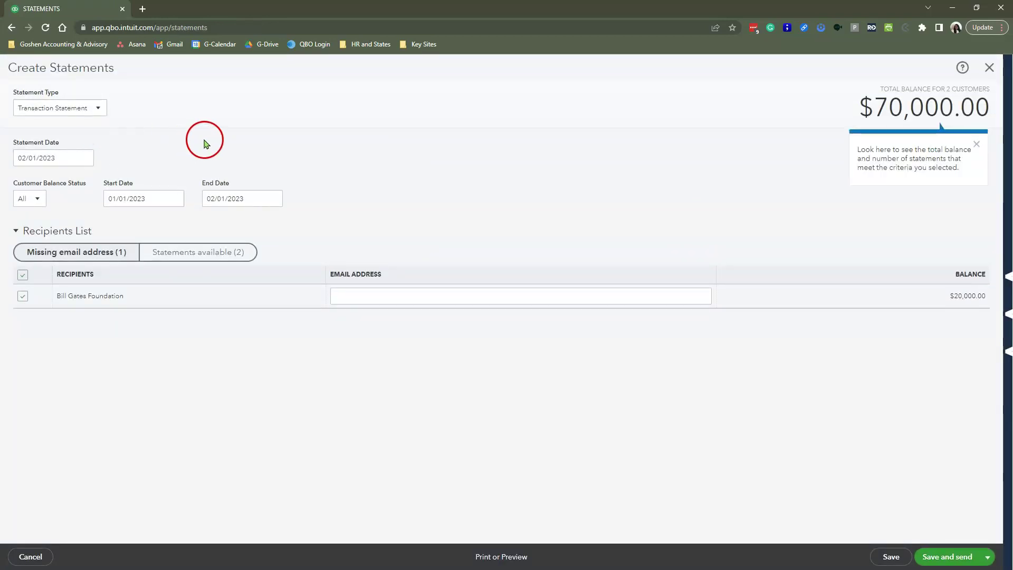
pyautogui.click(175, 255)
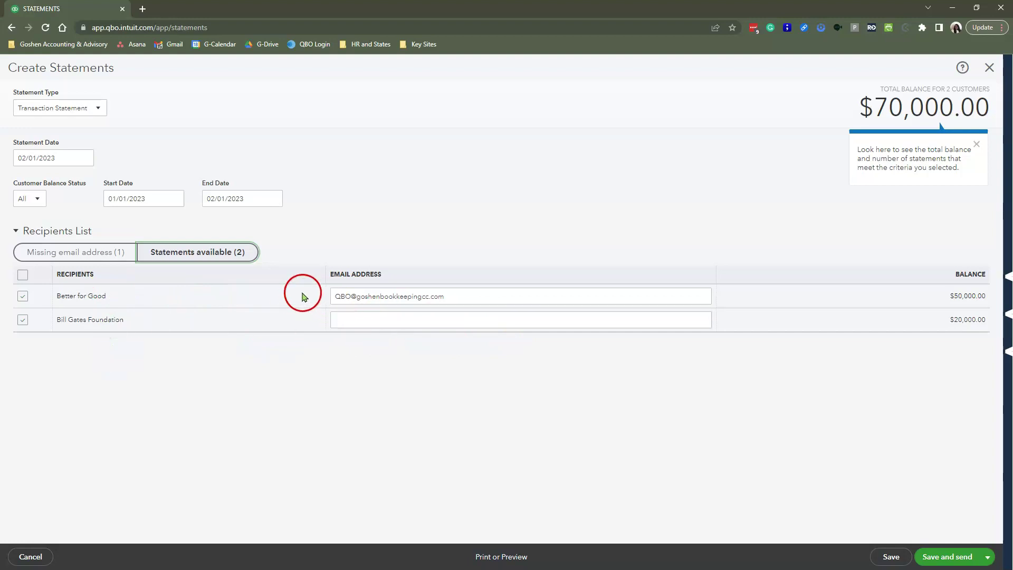
# - Paste the firm's email address for both Better for Good and Bill Gates Foundation
pyautogui.moveTo(459, 294); pyautogui.dragTo(262, 295)
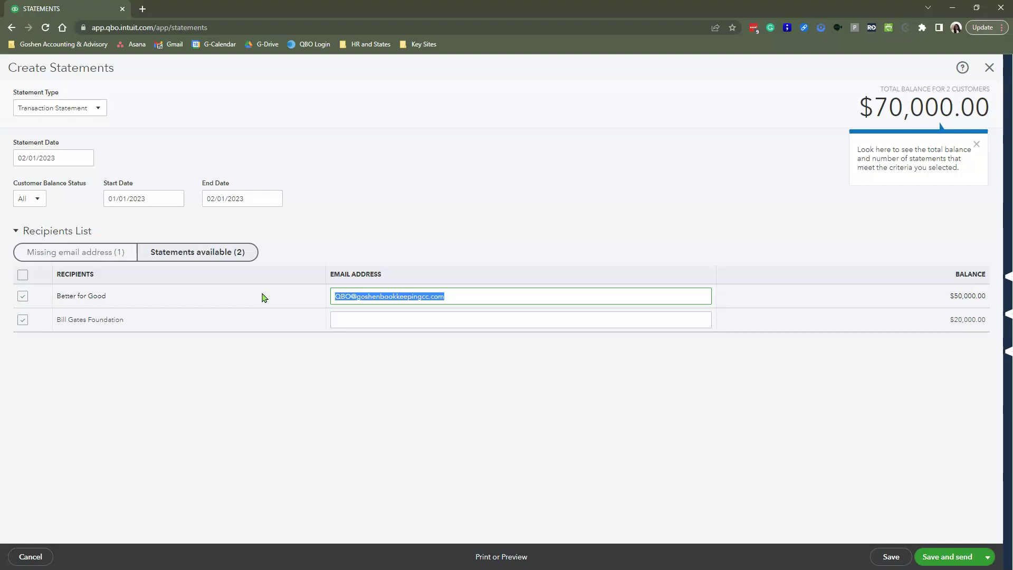
pyautogui.hotkey('ctrl', 'v')
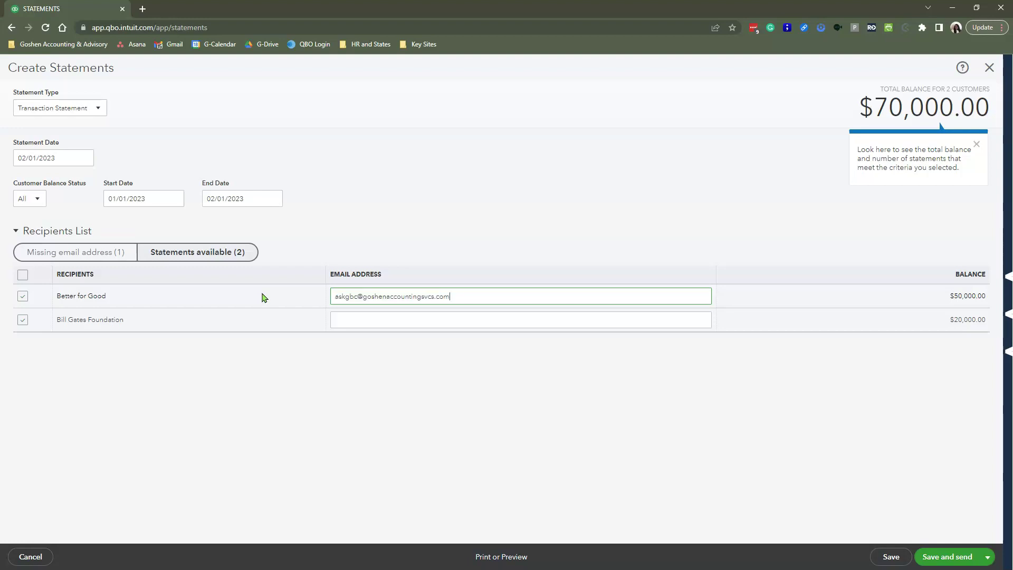
pyautogui.click(379, 314)
pyautogui.hotkey('ctrl', 'v')
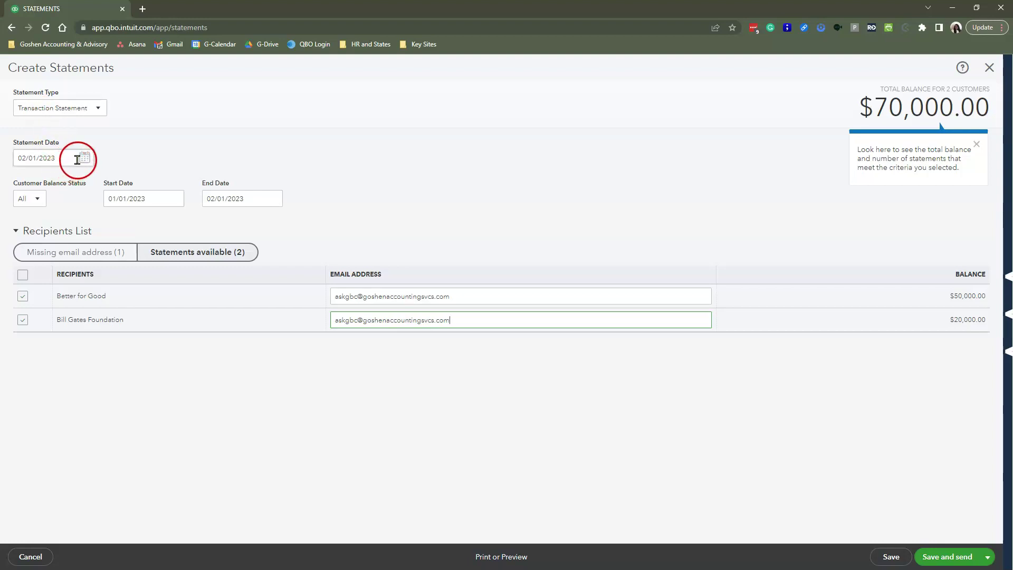
# - Filter to Missing email address, toggling Bill Gates Foundation off and back on
pyautogui.click(21, 159)
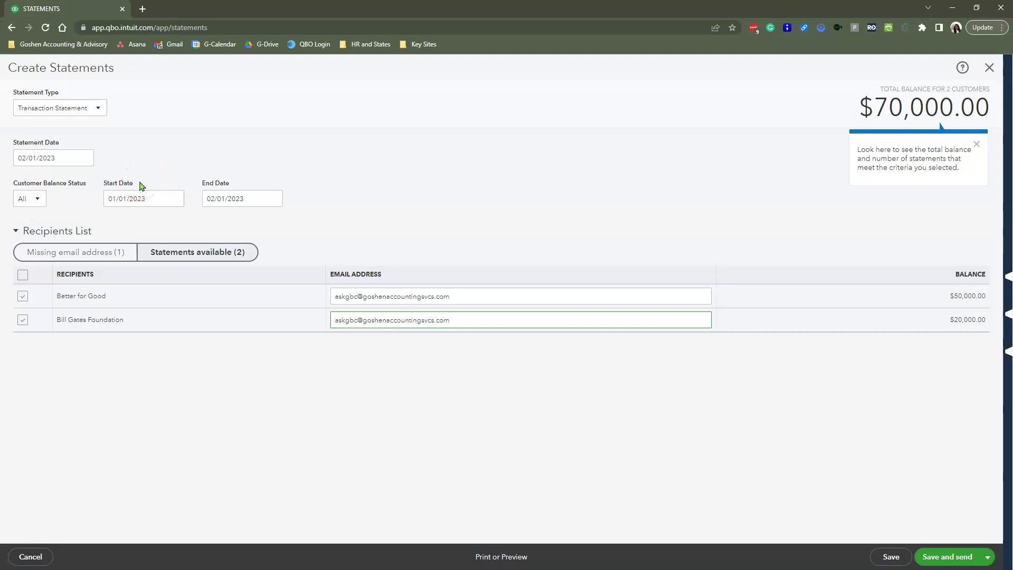
pyautogui.click(86, 253)
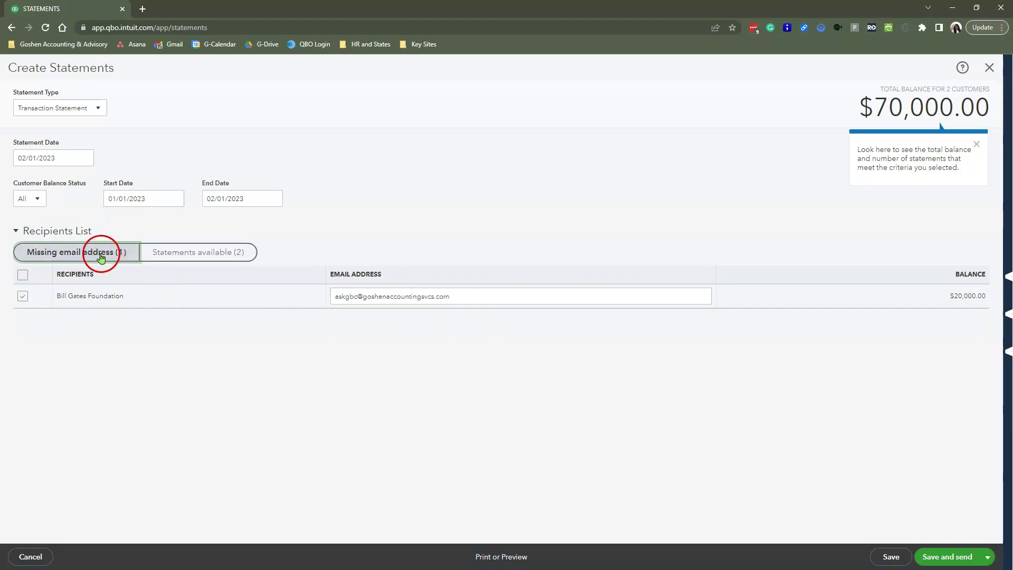
pyautogui.click(22, 296)
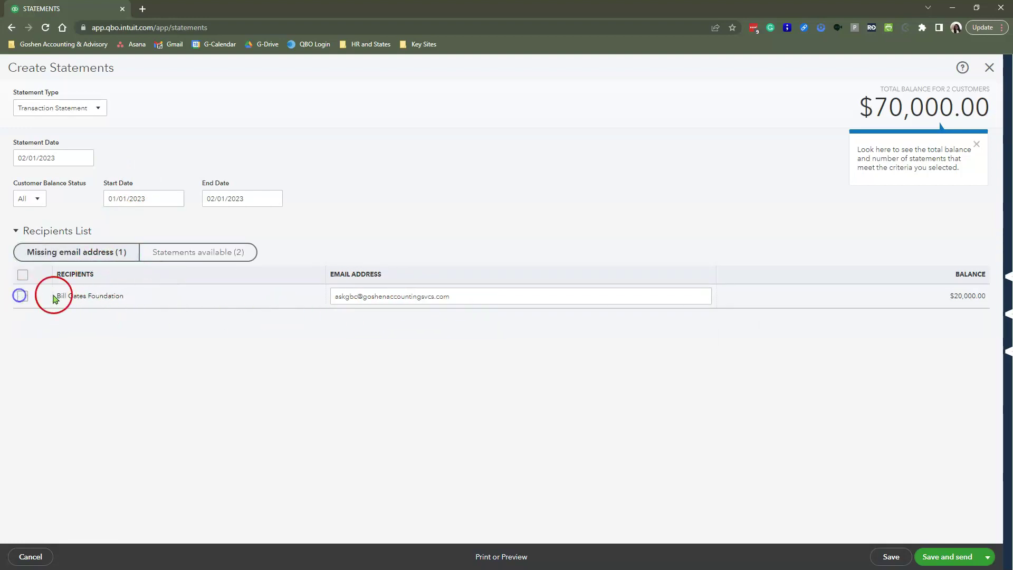
pyautogui.click(81, 249)
pyautogui.click(477, 300)
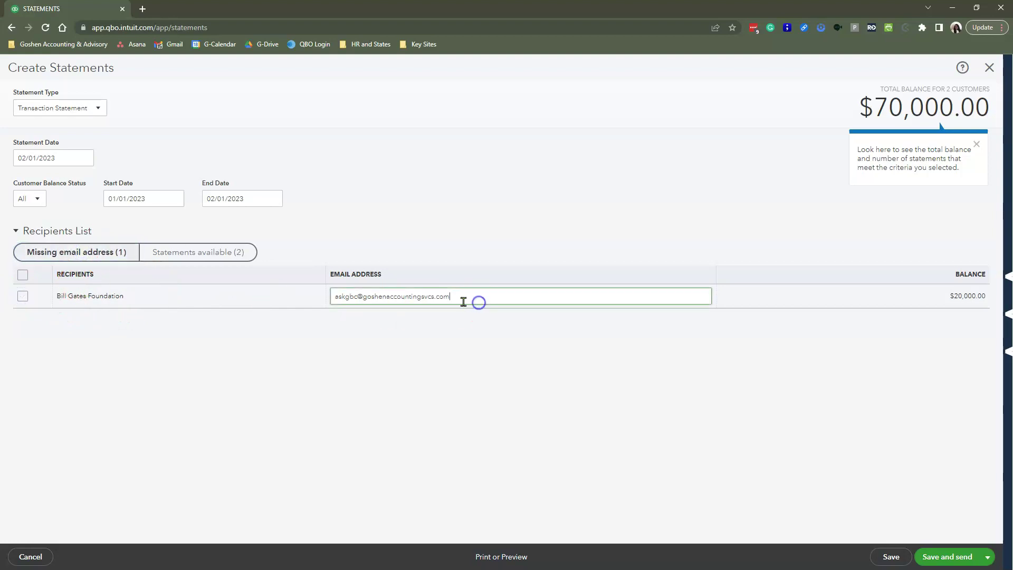
pyautogui.click(22, 296)
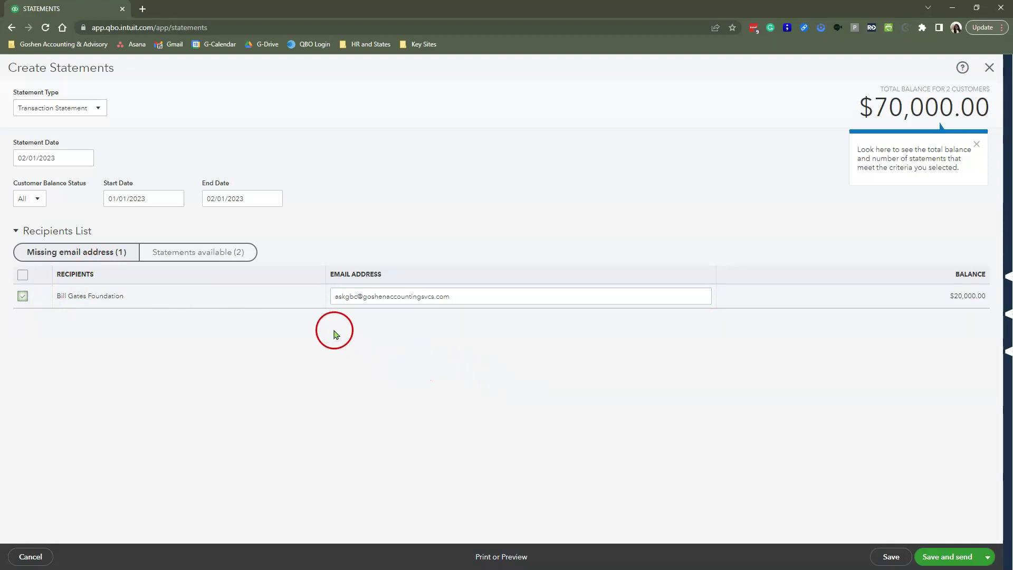
pyautogui.click(199, 256)
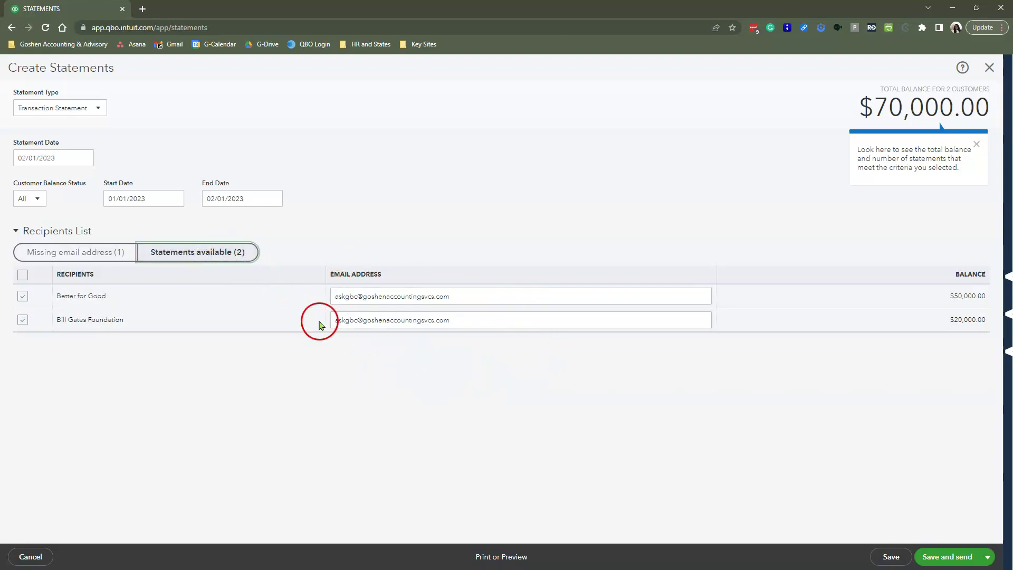
pyautogui.click(101, 257)
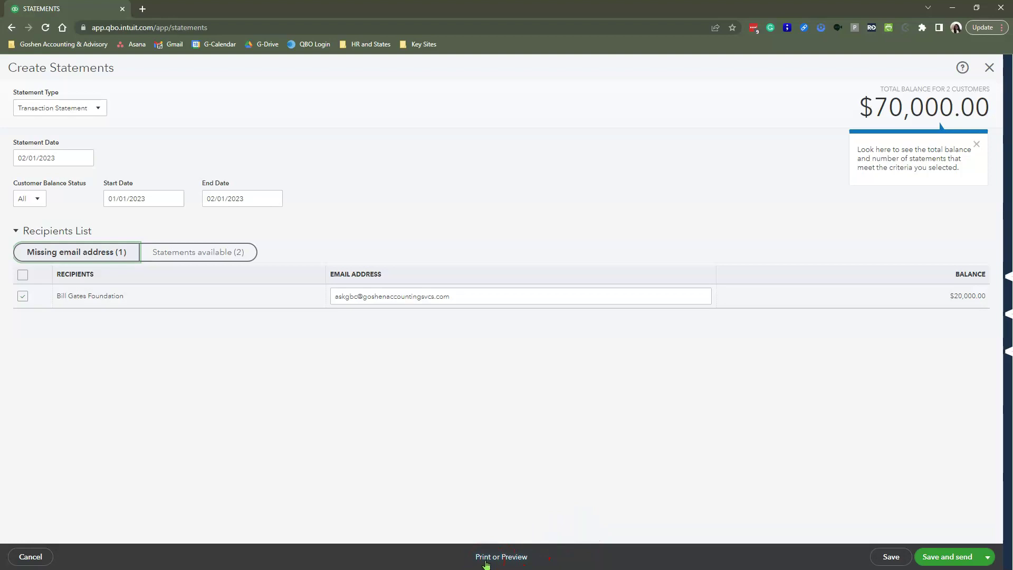
pyautogui.click(486, 563)
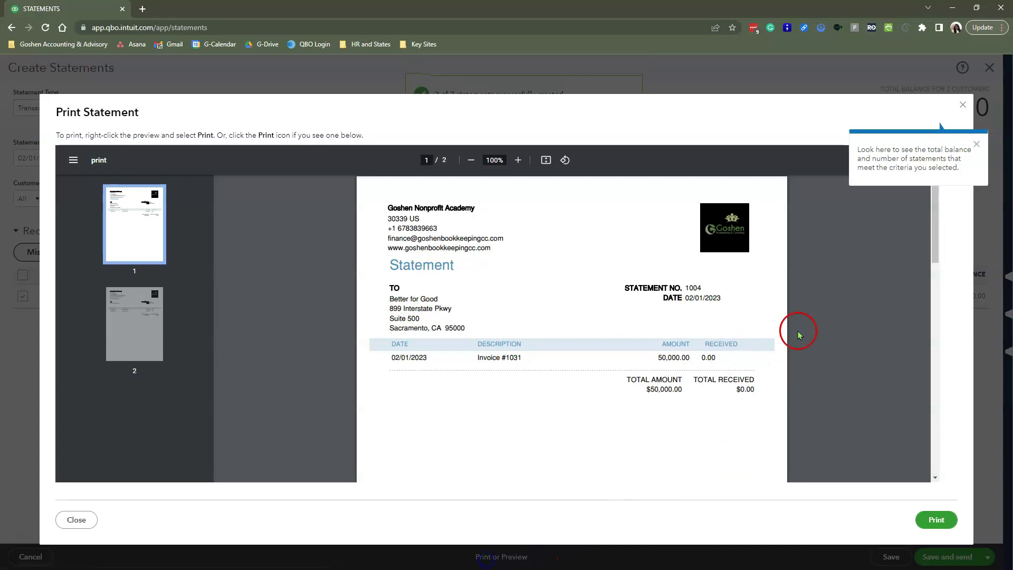
pyautogui.scroll(-6, 624, 370)
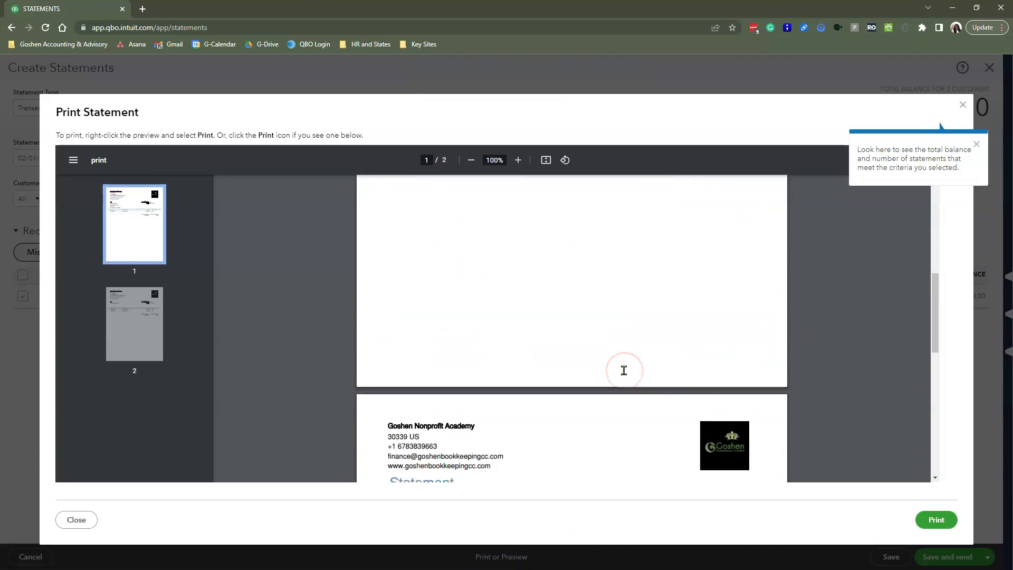
pyautogui.scroll(-7, 623, 370)
pyautogui.scroll(5, 624, 370)
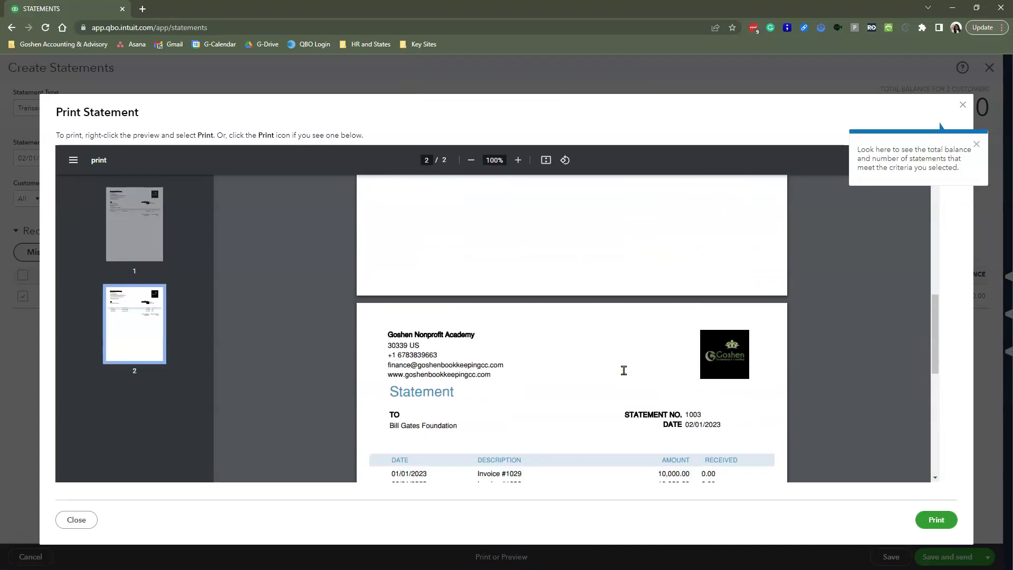
pyautogui.scroll(2, 624, 371)
pyautogui.scroll(-5, 623, 371)
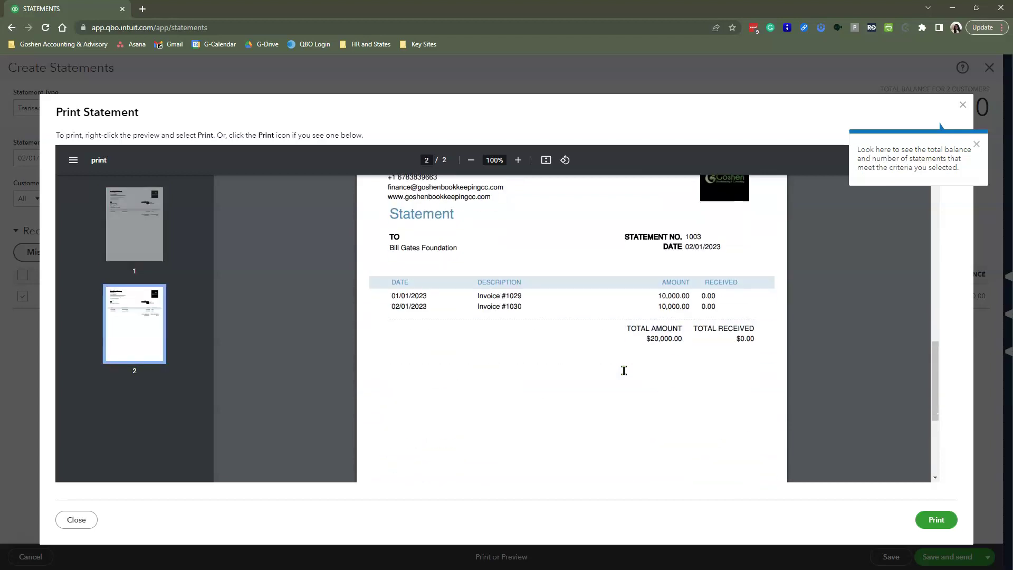
pyautogui.moveTo(413, 301); pyautogui.dragTo(726, 306)
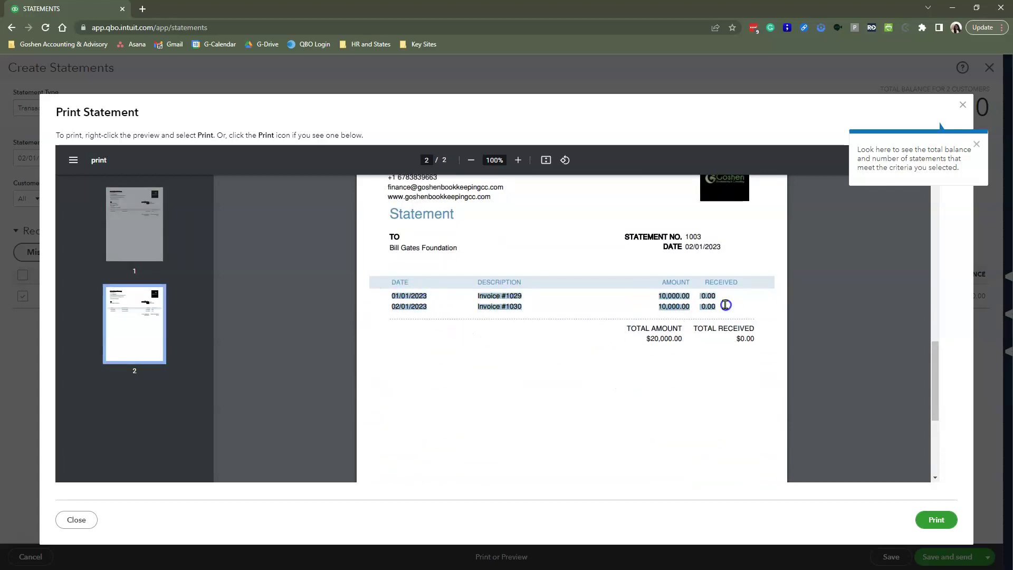
pyautogui.click(962, 105)
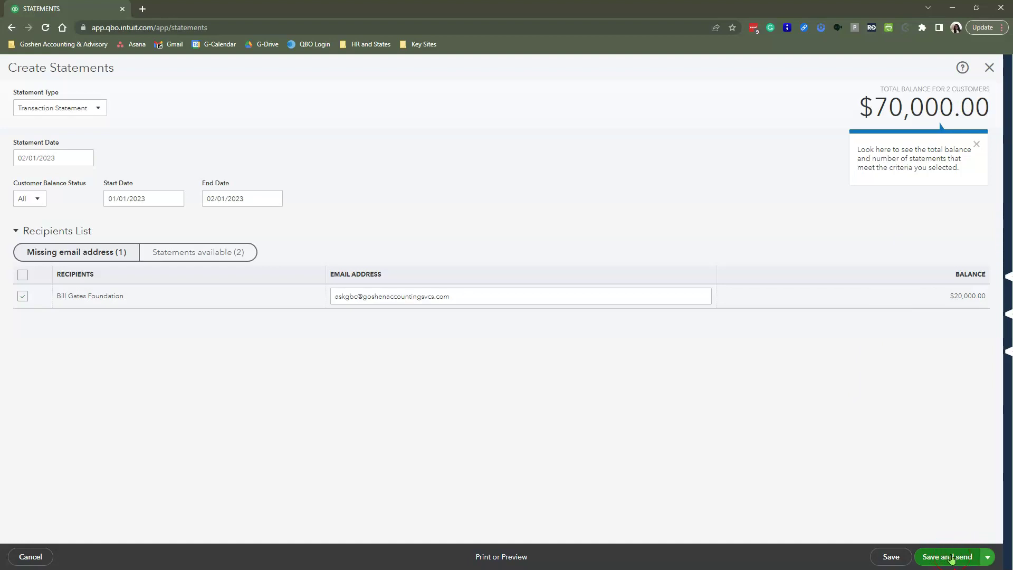
# - Review the Send Statement email's subject and message body text
pyautogui.click(990, 558)
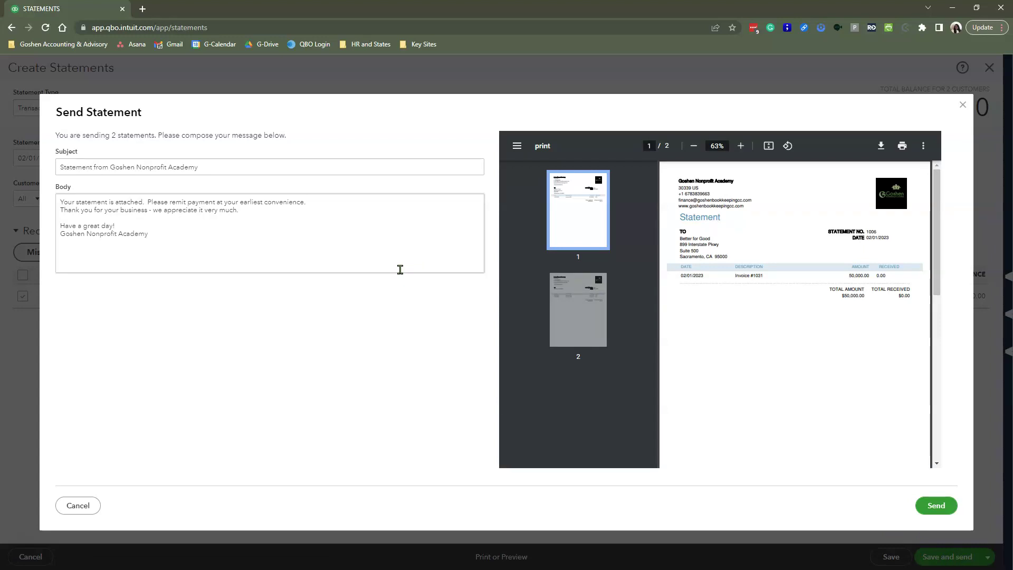
pyautogui.click(140, 167)
pyautogui.click(62, 166)
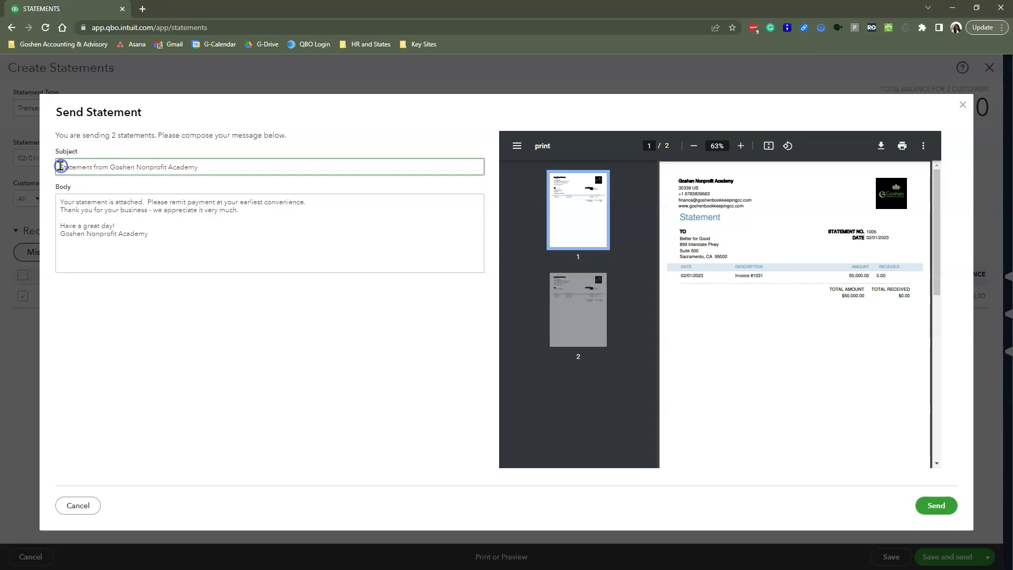
pyautogui.moveTo(61, 166); pyautogui.dragTo(108, 166)
pyautogui.click(83, 175)
pyautogui.click(179, 219)
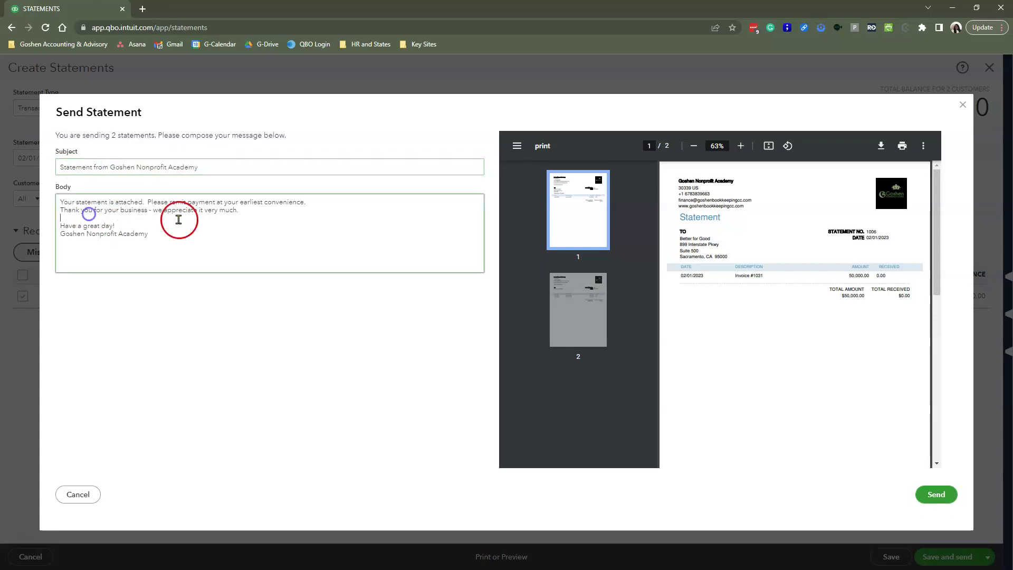
pyautogui.moveTo(175, 236); pyautogui.dragTo(58, 200)
pyautogui.click(213, 244)
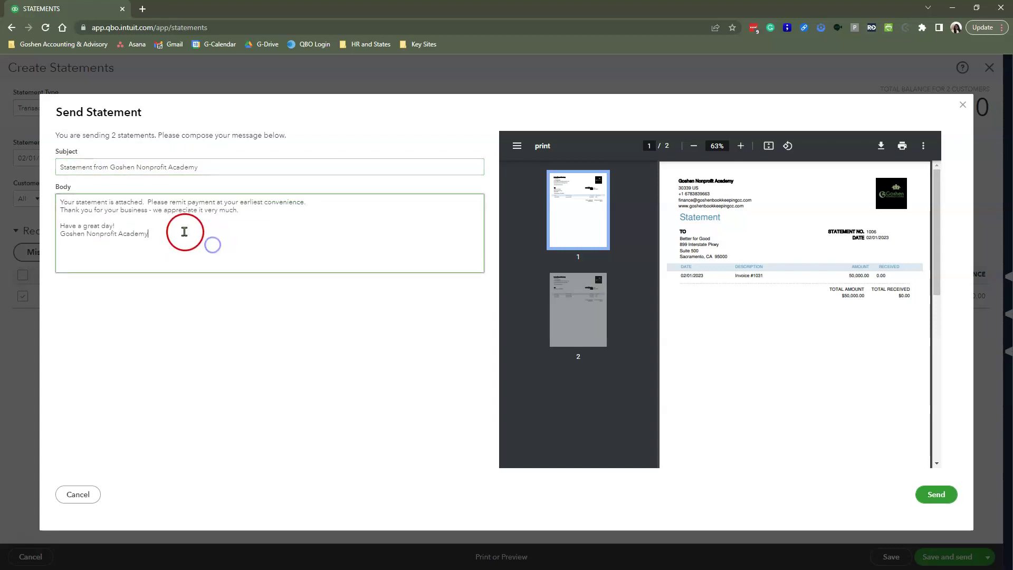
pyautogui.moveTo(184, 232); pyautogui.dragTo(57, 203)
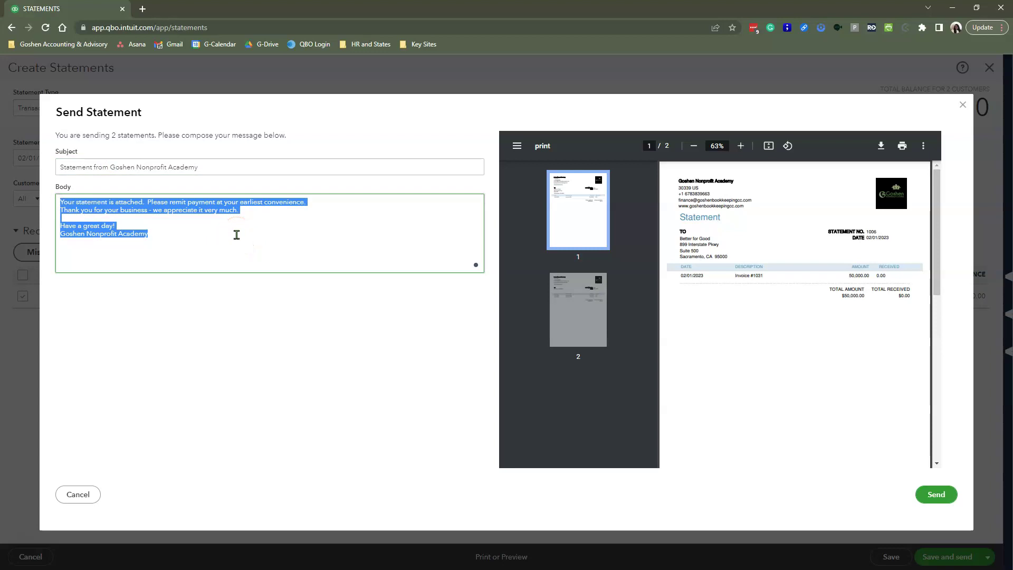
pyautogui.moveTo(201, 222); pyautogui.dragTo(317, 206)
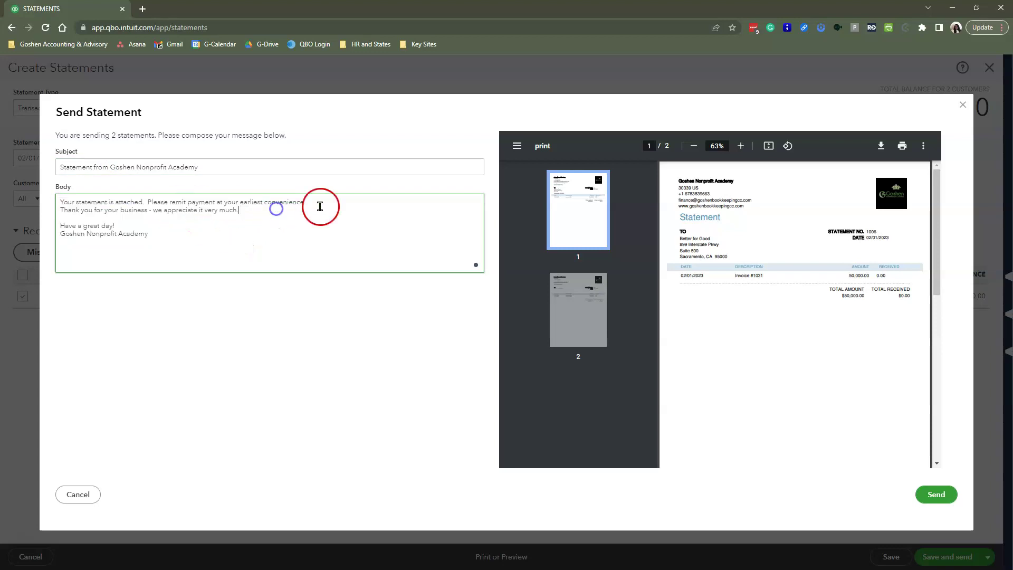
pyautogui.click(217, 239)
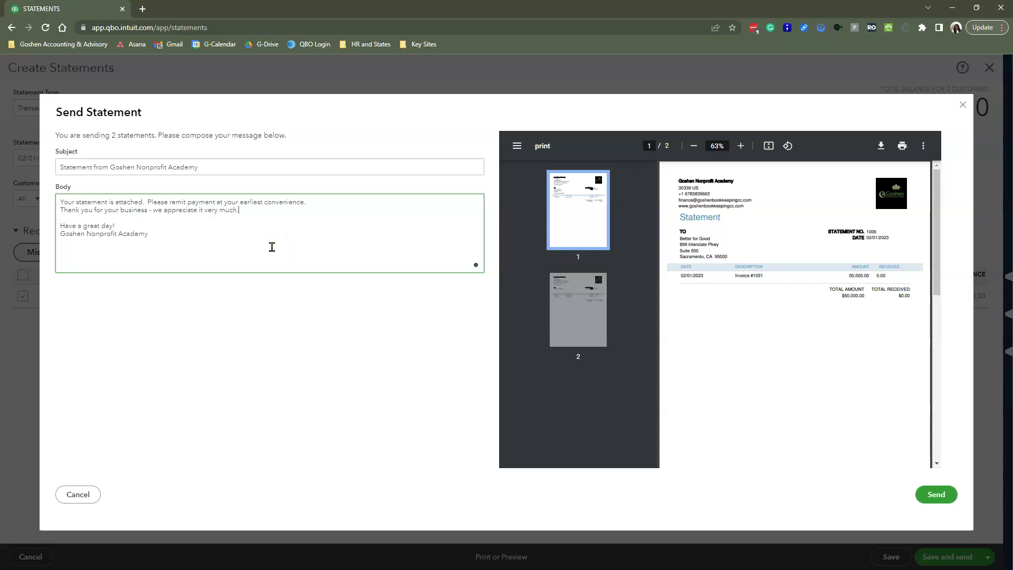
# - Attempt to send the statement emails, then close the Send Statement dialog
pyautogui.click(808, 474)
pyautogui.click(933, 491)
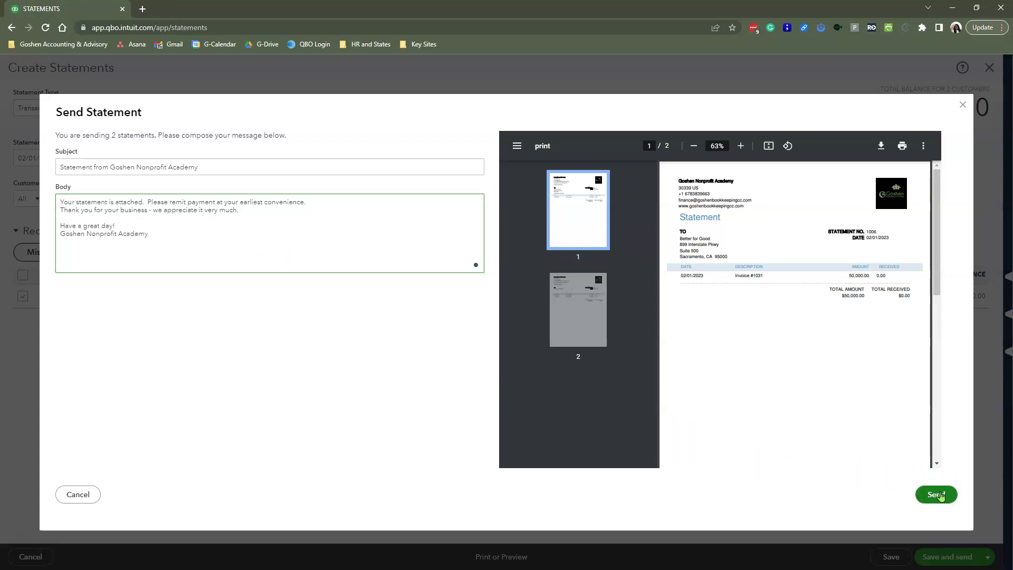
pyautogui.click(963, 106)
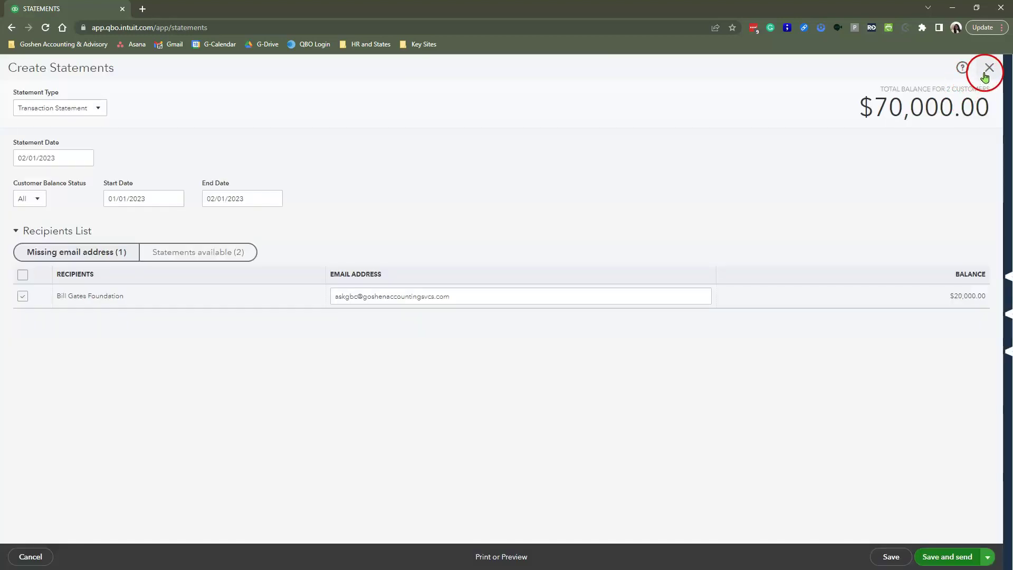
# - Close Create Statements, landing on the Better for Good | 2023 Grant customer page
pyautogui.click(985, 74)
pyautogui.click(987, 71)
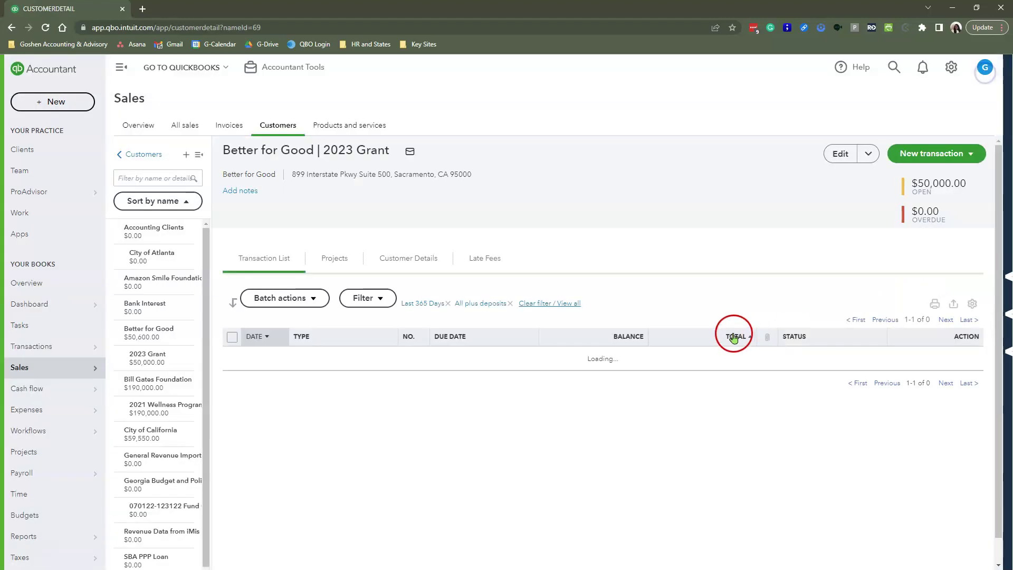
# - Open Company settings > Sales and begin editing the Statements section
pyautogui.click(951, 68)
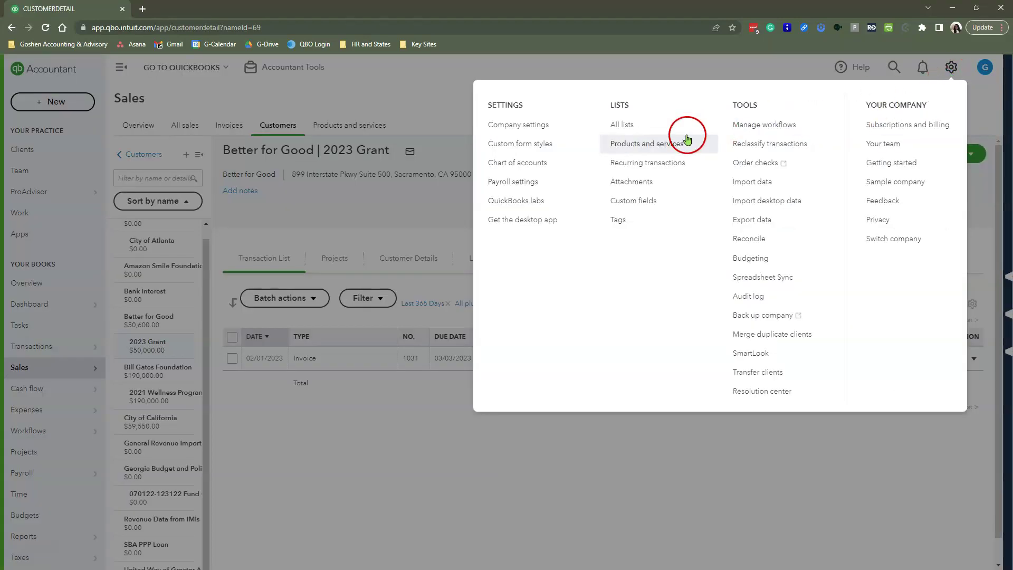
pyautogui.click(542, 132)
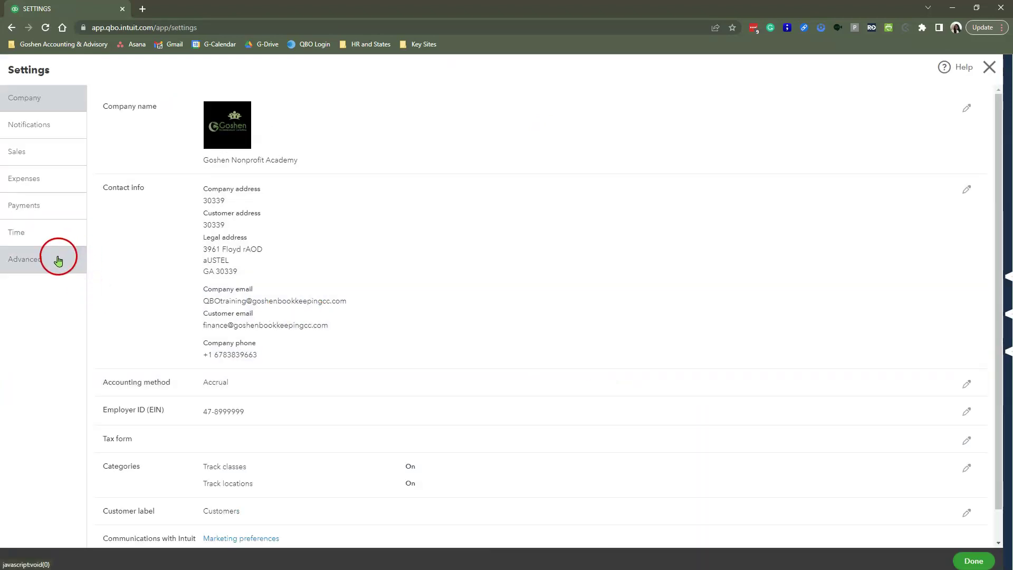
pyautogui.click(25, 155)
pyautogui.scroll(-3, 604, 363)
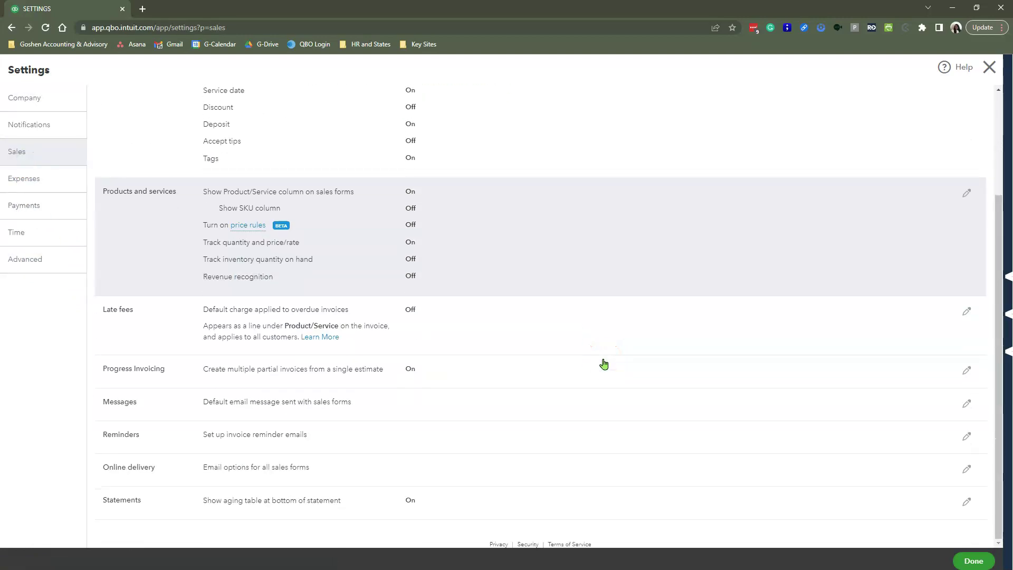
pyautogui.click(506, 500)
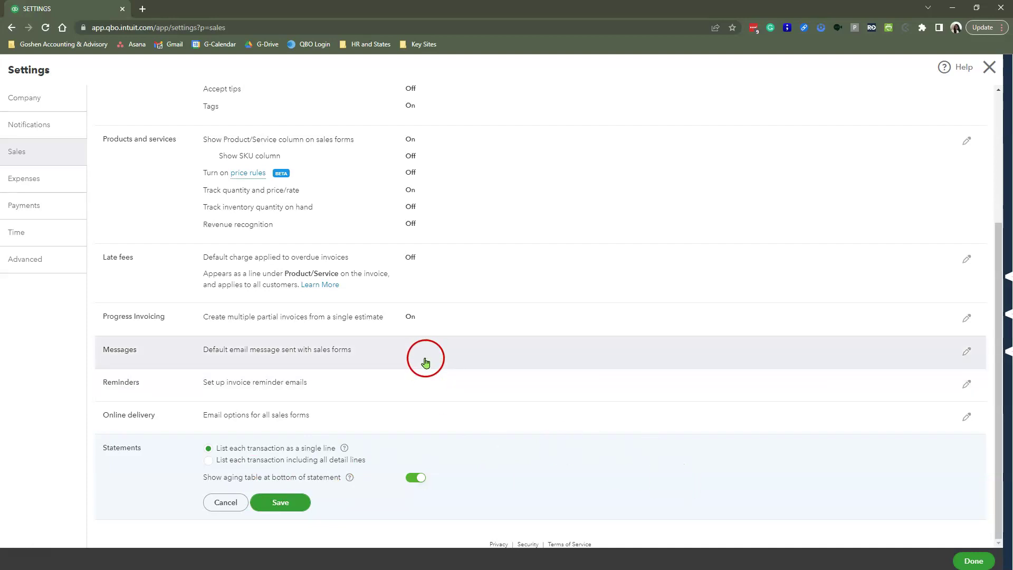
# - Edit the sales form messages and switch the Sales form to Statement
pyautogui.click(427, 358)
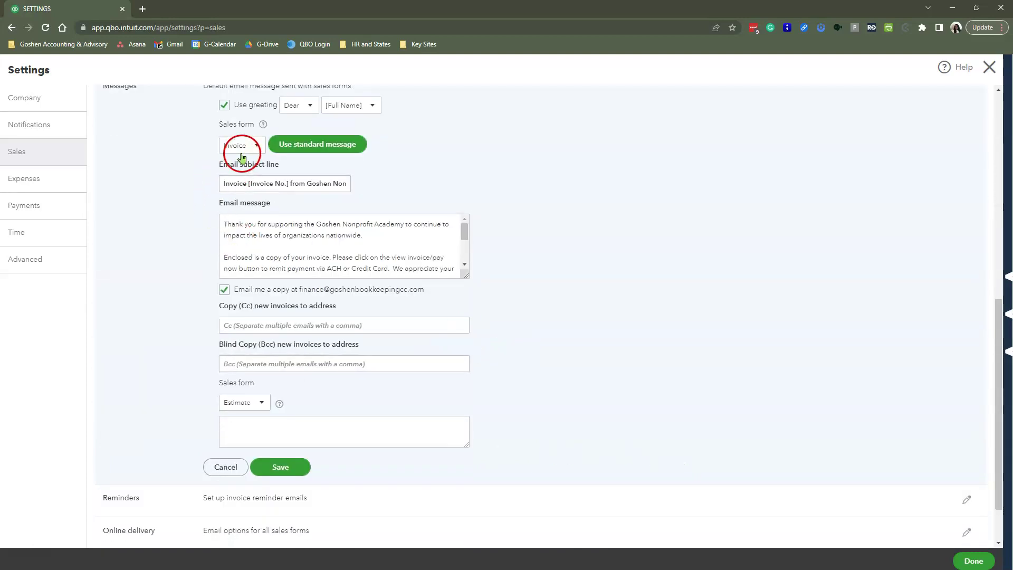
pyautogui.click(242, 152)
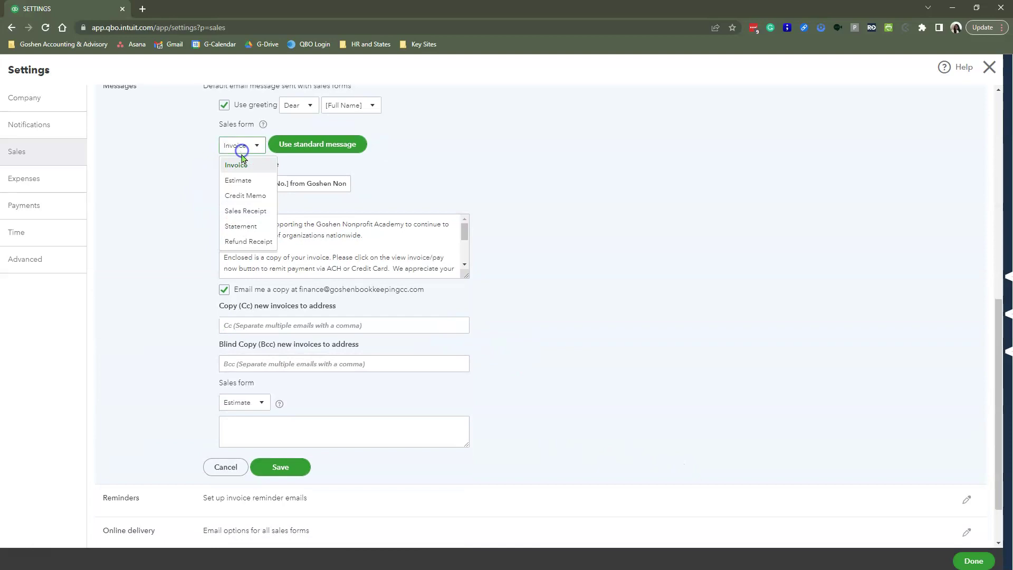
pyautogui.click(242, 227)
pyautogui.scroll(2, 644, 261)
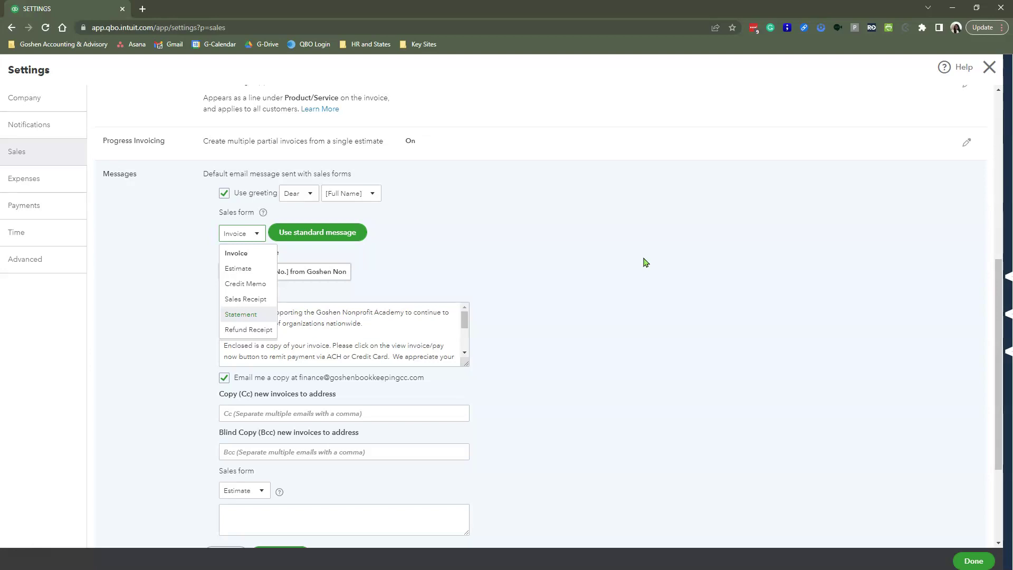
# - Copy the invoice email's text and paste it below the Statement email's payment request line
pyautogui.click(420, 328)
pyautogui.hotkey('ctrl', 'a')
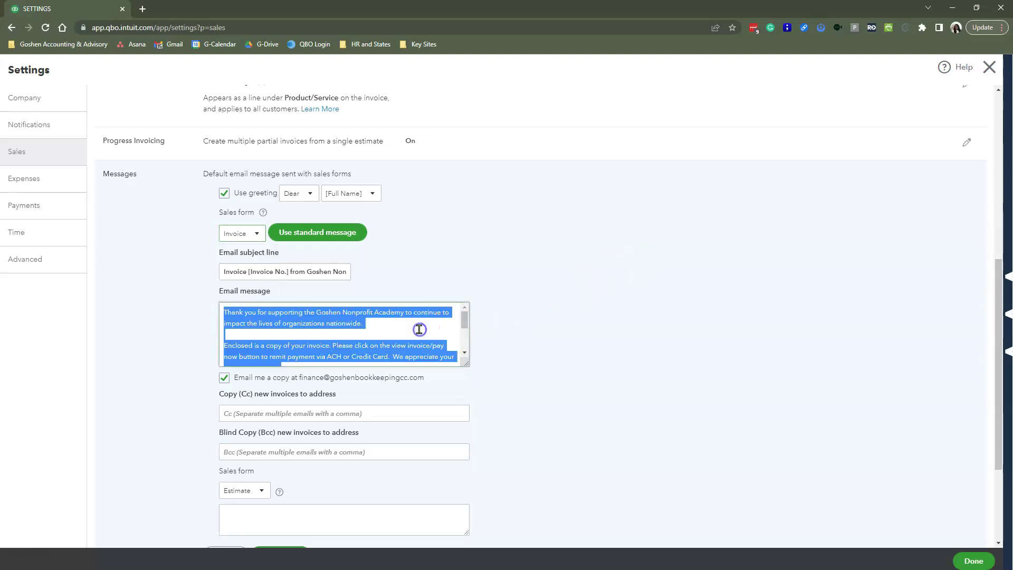
pyautogui.click(340, 326)
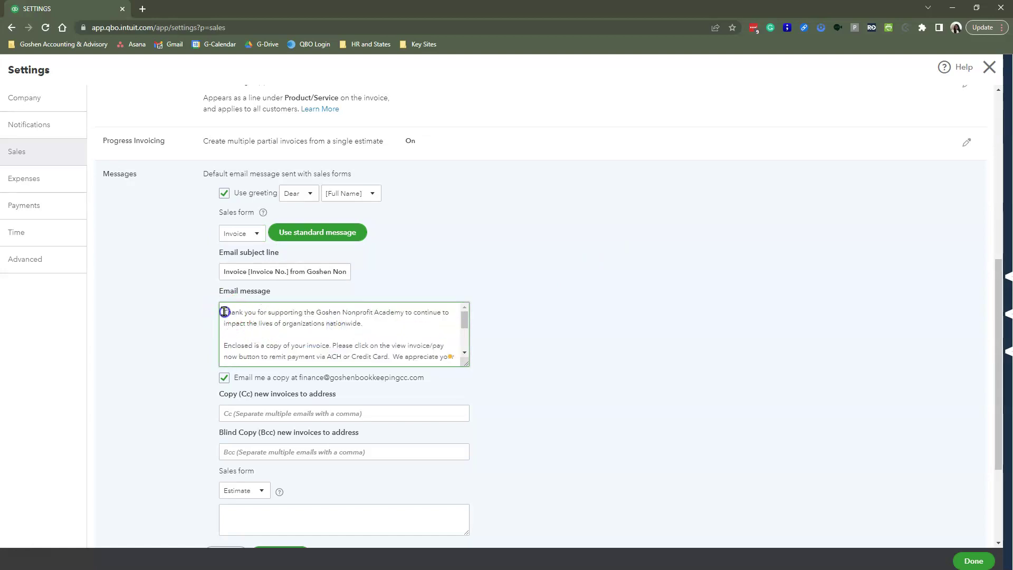
pyautogui.moveTo(224, 312); pyautogui.dragTo(459, 350)
pyautogui.hotkey('ctrl', 'c')
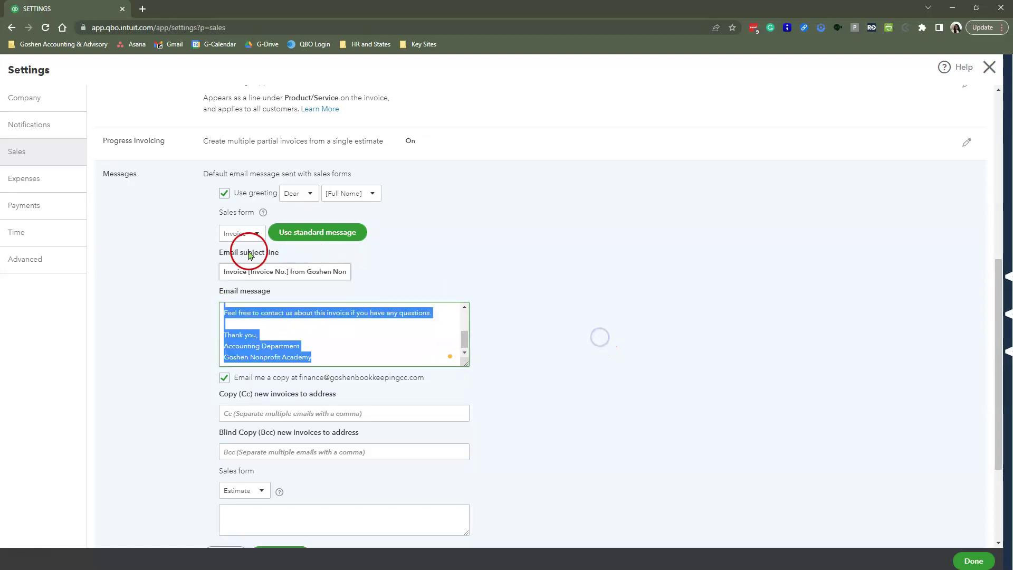
pyautogui.click(253, 240)
pyautogui.click(251, 313)
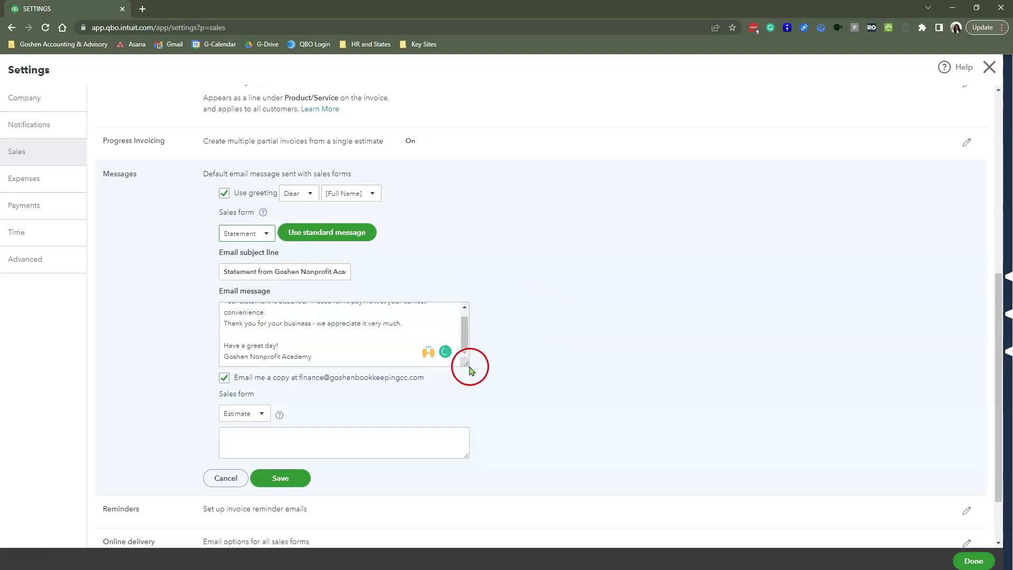
pyautogui.moveTo(466, 365); pyautogui.dragTo(475, 408)
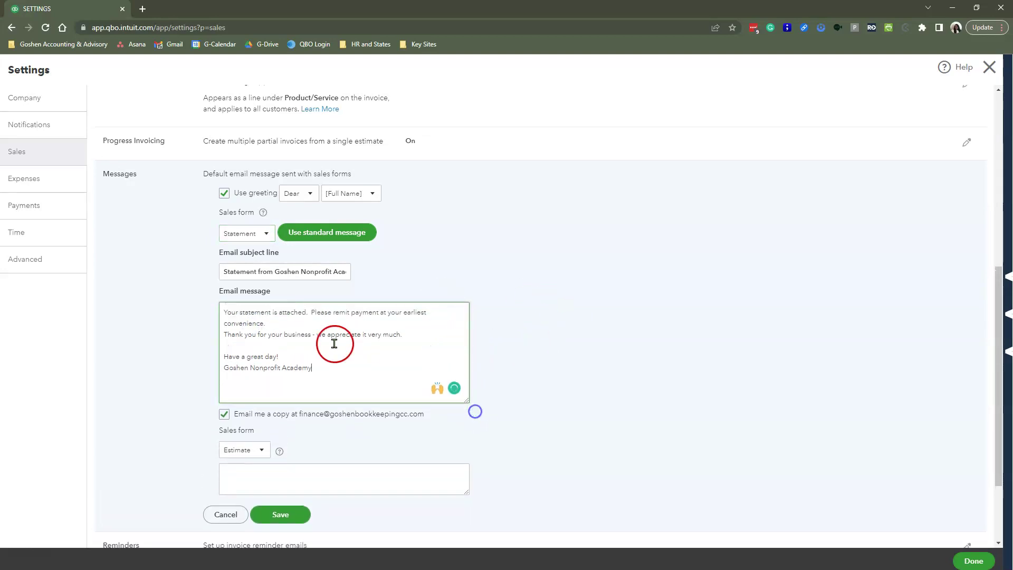
pyautogui.click(296, 326)
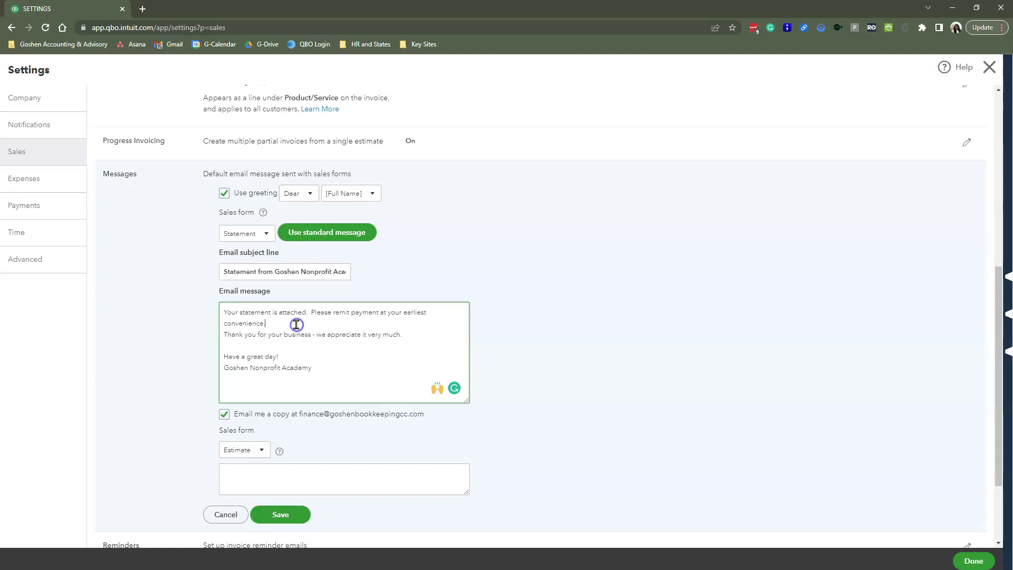
pyautogui.press('Return')
pyautogui.press('Return')
pyautogui.hotkey('ctrl', 'v')
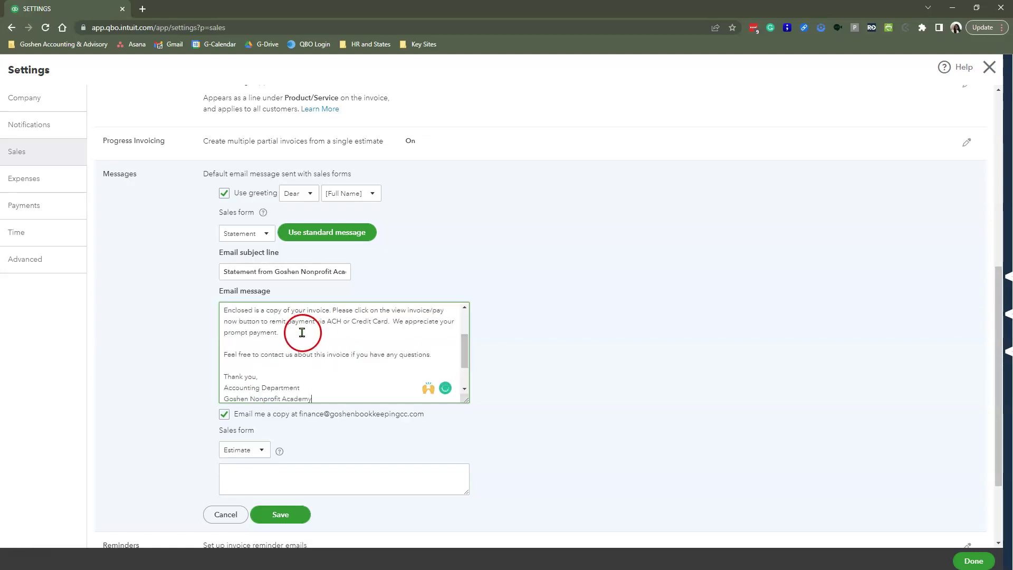
# - Delete the pasted invoice payment instructions ('Enclosed is a copy' line) from the Statement message
pyautogui.scroll(3, 332, 332)
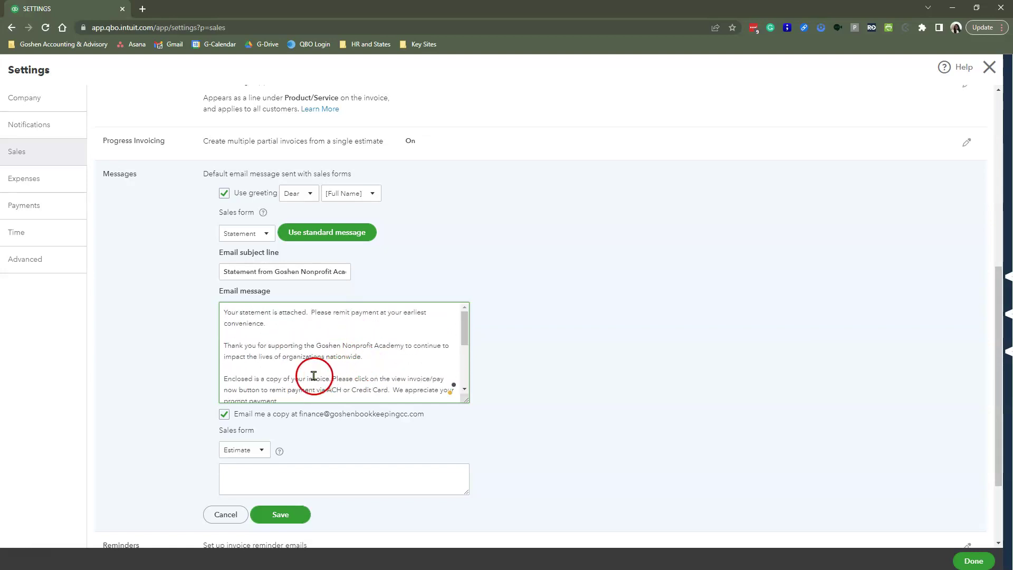
pyautogui.click(299, 393)
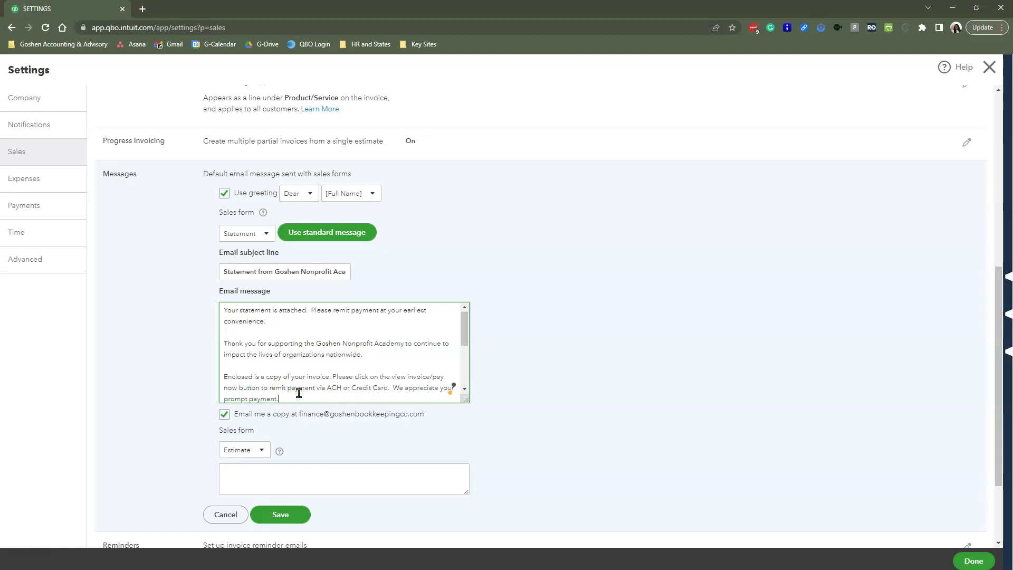
pyautogui.press('BackSpace')
pyautogui.press('BackSpace')
pyautogui.press('BackSpace')
pyautogui.press('BackSpace')
pyautogui.press('BackSpace')
pyautogui.press('BackSpace')
pyautogui.press('BackSpace')
pyautogui.press('BackSpace')
pyautogui.press('BackSpace')
pyautogui.press('BackSpace')
pyautogui.press('BackSpace')
pyautogui.press('BackSpace')
pyautogui.press('BackSpace')
pyautogui.press('BackSpace')
pyautogui.press('BackSpace')
pyautogui.press('BackSpace')
pyautogui.press('BackSpace')
pyautogui.press('BackSpace')
pyautogui.press('BackSpace')
pyautogui.press('BackSpace')
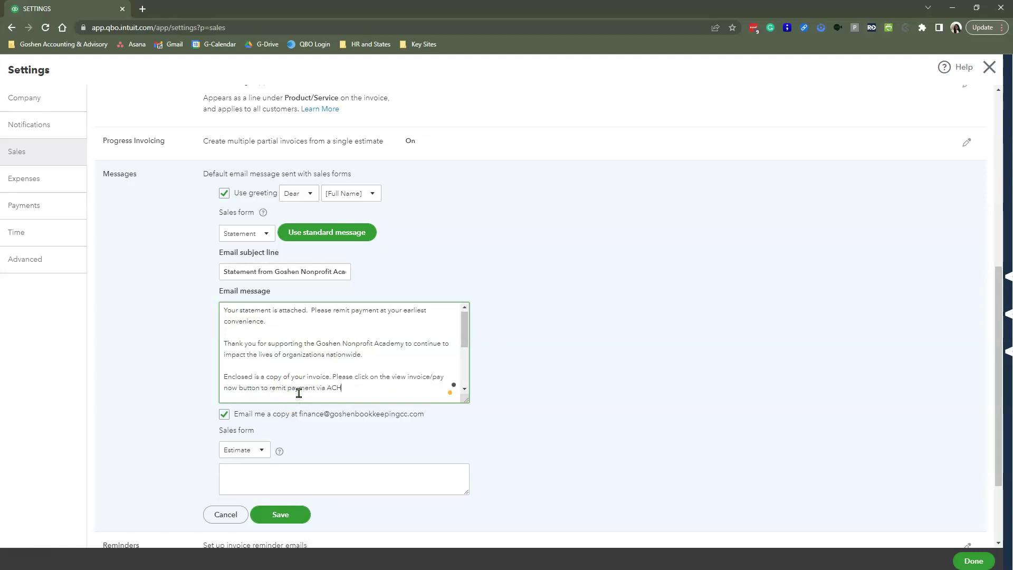
pyautogui.press('BackSpace')
pyautogui.press('BackSpace')
pyautogui.press('BackSpace')
pyautogui.press('BackSpace')
pyautogui.press('BackSpace')
pyautogui.press('BackSpace')
pyautogui.press('BackSpace')
pyautogui.press('BackSpace')
pyautogui.press('BackSpace')
pyautogui.press('BackSpace')
pyautogui.press('BackSpace')
pyautogui.press('BackSpace')
pyautogui.press('BackSpace')
pyautogui.press('BackSpace')
pyautogui.press('BackSpace')
pyautogui.press('BackSpace')
pyautogui.press('BackSpace')
pyautogui.press('BackSpace')
pyautogui.press('BackSpace')
pyautogui.press('BackSpace')
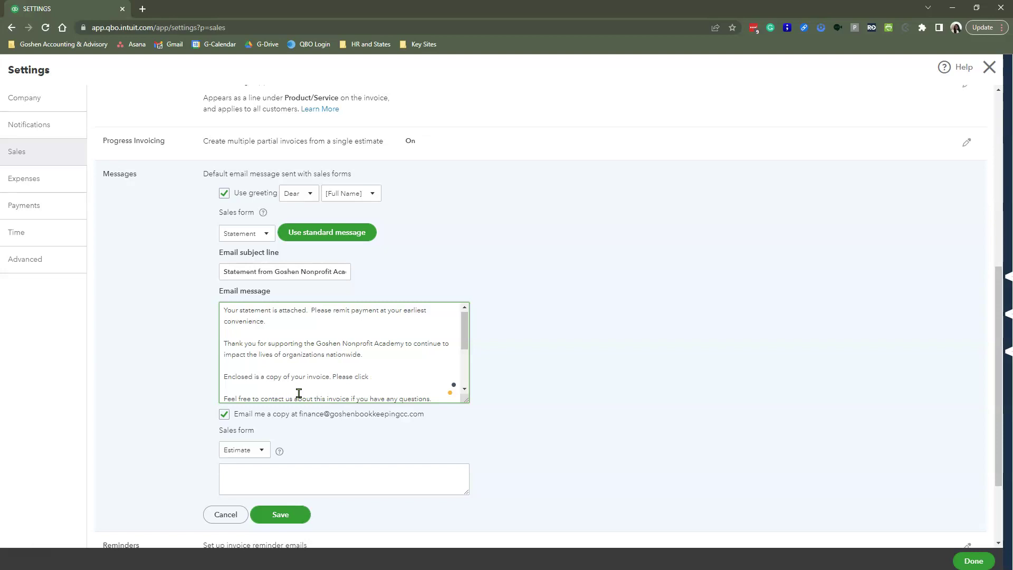
pyautogui.press('BackSpace')
pyautogui.press('BackSpace')
pyautogui.press('BackSpace')
pyautogui.press('BackSpace')
pyautogui.press('BackSpace')
pyautogui.press('BackSpace')
pyautogui.press('BackSpace')
pyautogui.press('BackSpace')
pyautogui.press('BackSpace')
pyautogui.press('BackSpace')
pyautogui.press('BackSpace')
pyautogui.press('BackSpace')
pyautogui.press('BackSpace')
pyautogui.press('BackSpace')
pyautogui.press('BackSpace')
pyautogui.press('BackSpace')
pyautogui.press('BackSpace')
pyautogui.press('BackSpace')
pyautogui.press('BackSpace')
pyautogui.press('BackSpace')
pyautogui.press('BackSpace')
pyautogui.press('BackSpace')
pyautogui.press('BackSpace')
pyautogui.press('BackSpace')
pyautogui.press('BackSpace')
pyautogui.press('BackSpace')
pyautogui.press('BackSpace')
pyautogui.press('BackSpace')
pyautogui.press('BackSpace')
pyautogui.press('BackSpace')
pyautogui.press('BackSpace')
pyautogui.press('BackSpace')
pyautogui.press('BackSpace')
pyautogui.press('BackSpace')
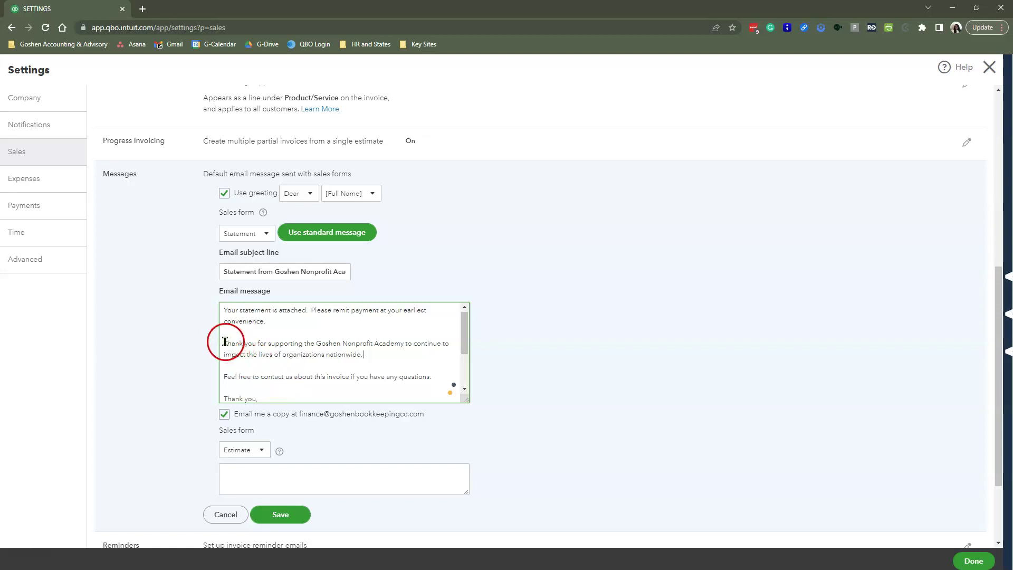
# - Move the payment request below the thank-you paragraph and delete the remit payment sentence
pyautogui.click(221, 313)
pyautogui.moveTo(221, 312); pyautogui.dragTo(339, 330)
pyautogui.hotkey('ctrl', 'c')
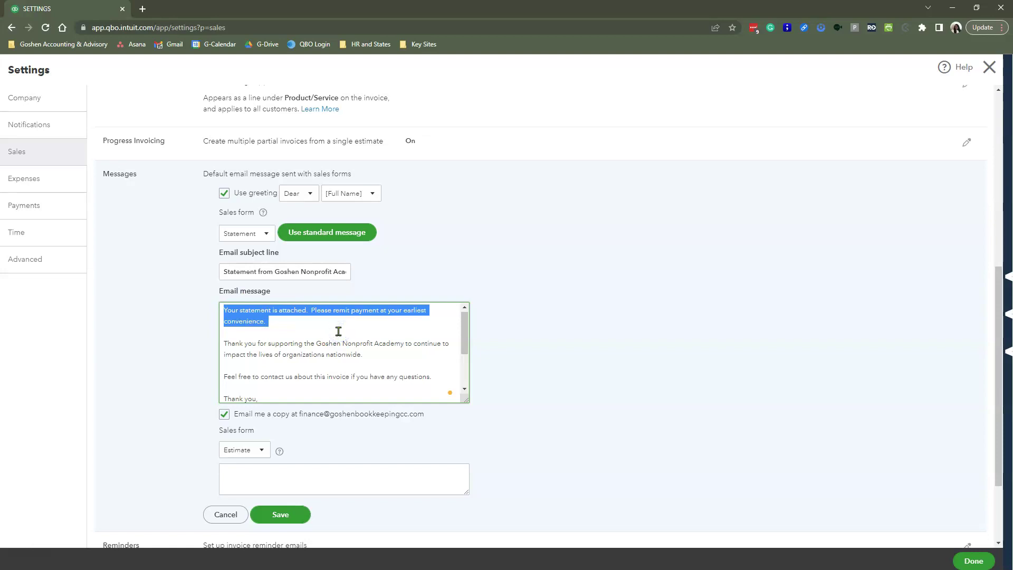
pyautogui.press('BackSpace')
pyautogui.click(376, 337)
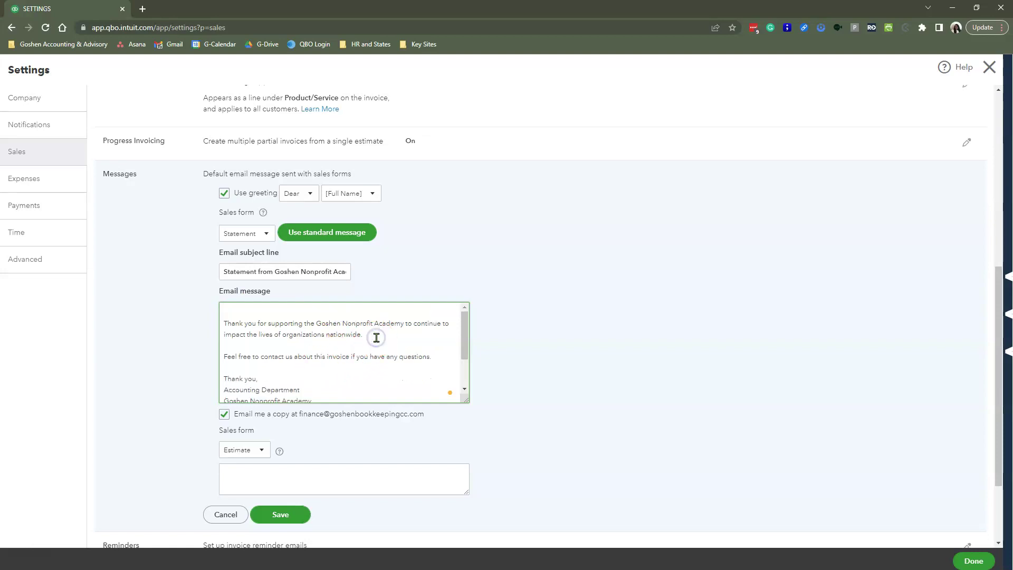
pyautogui.press('Return')
pyautogui.press('Return')
pyautogui.hotkey('ctrl', 'v')
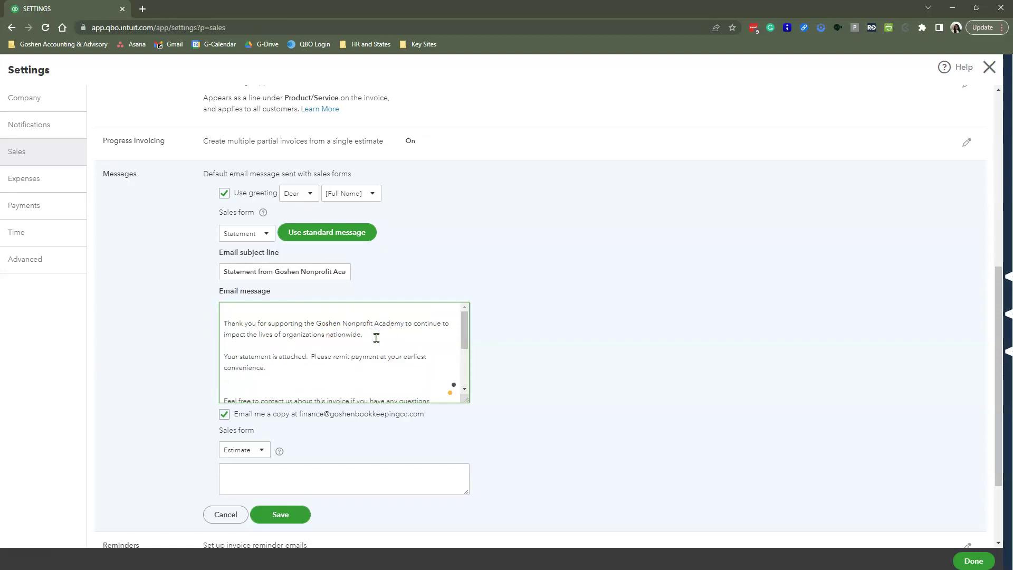
pyautogui.moveTo(312, 357); pyautogui.dragTo(361, 375)
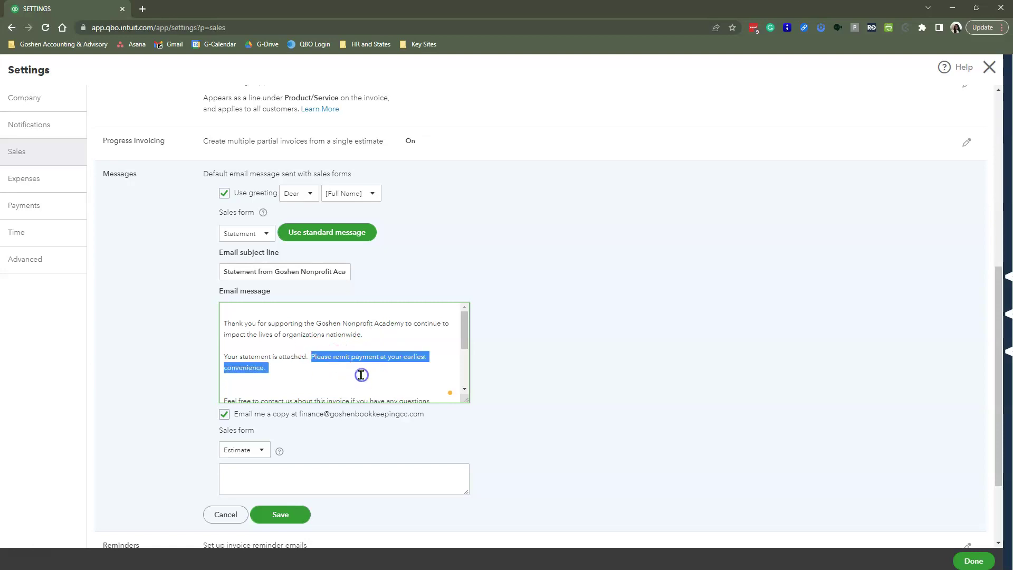
pyautogui.press('BackSpace')
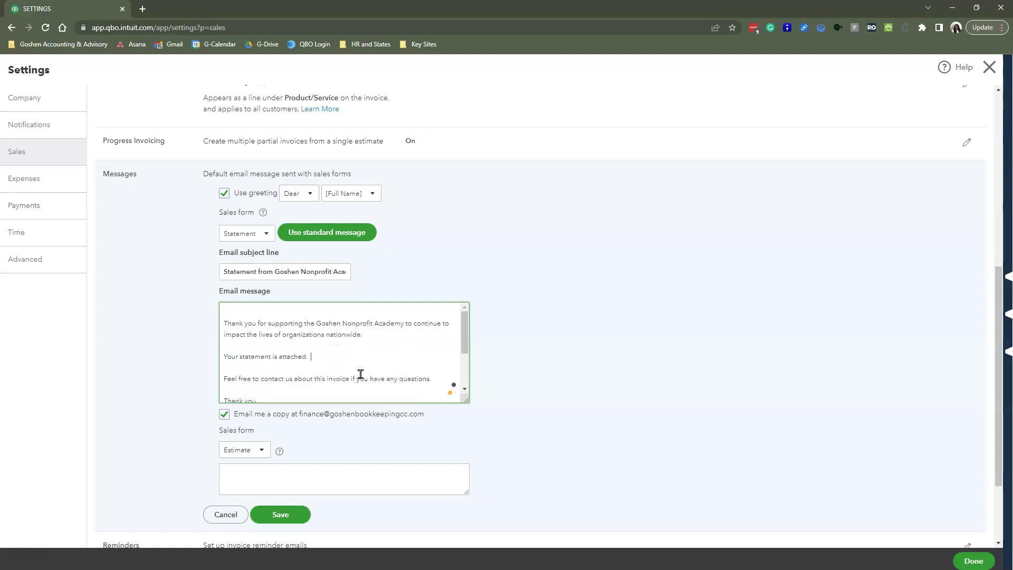
# - Replace the contact sentence's questions wording with 'for payment options.'
pyautogui.click(360, 374)
pyautogui.click(222, 323)
pyautogui.click(273, 322)
pyautogui.click(221, 320)
pyautogui.hotkey('shift', 'End')
pyautogui.moveTo(319, 351)
pyautogui.mouseDown()
pyautogui.moveTo(362, 351)
pyautogui.moveTo(234, 351)
pyautogui.moveTo(317, 349)
pyautogui.mouseUp()
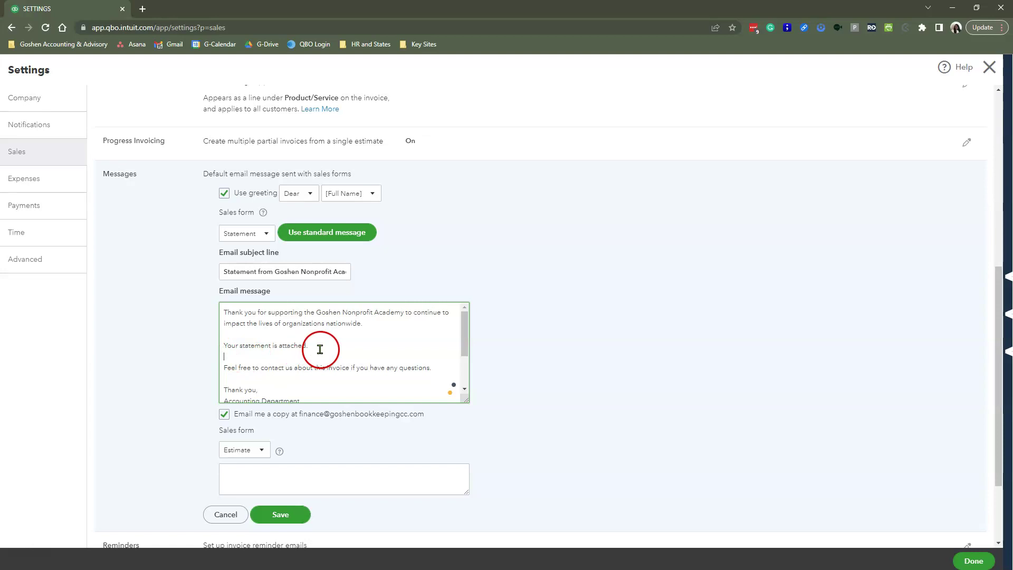
pyautogui.click(224, 367)
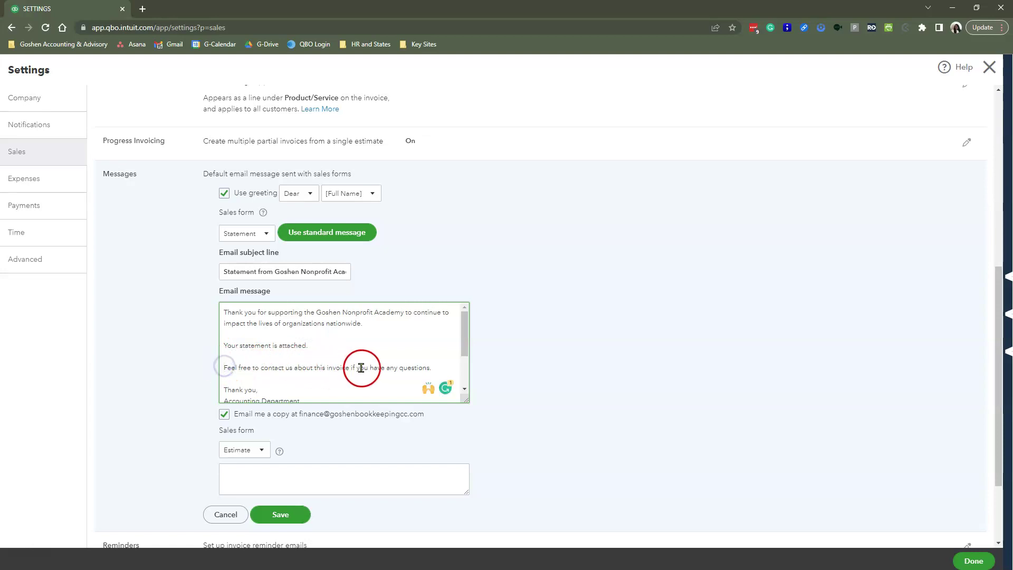
pyautogui.moveTo(443, 366); pyautogui.dragTo(321, 368)
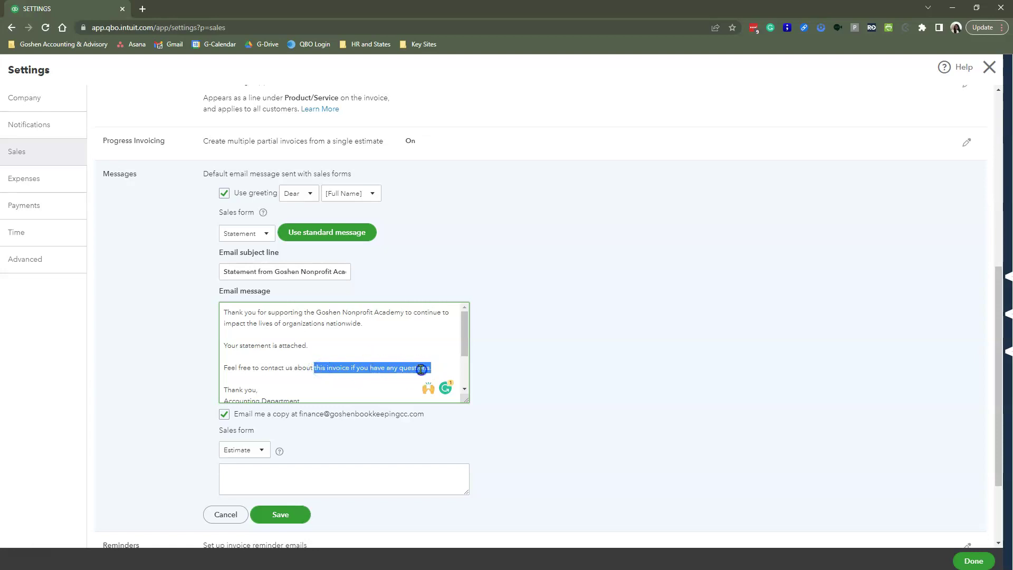
pyautogui.click(304, 368)
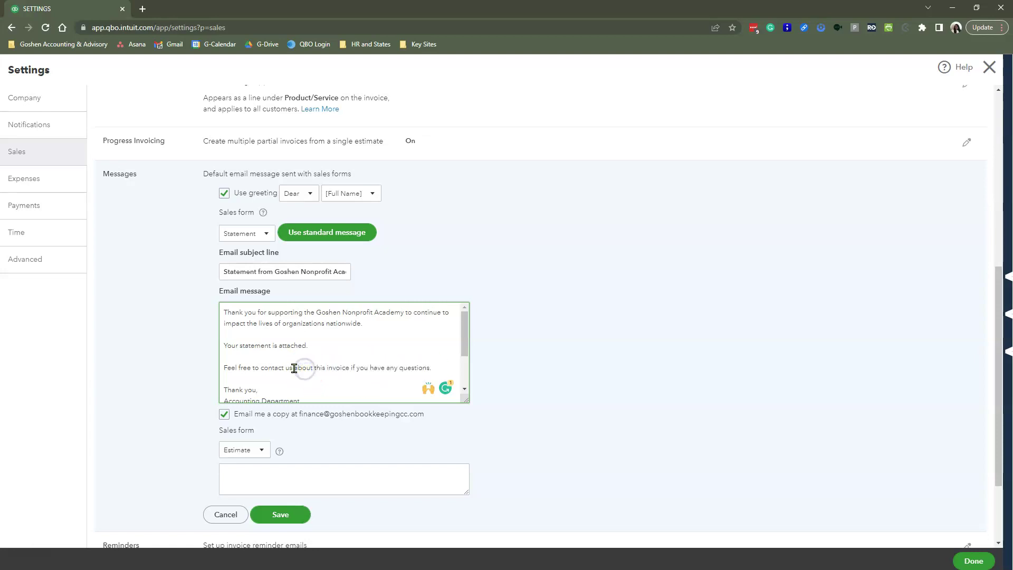
pyautogui.moveTo(294, 368); pyautogui.dragTo(433, 369)
pyautogui.write('for payment options.')
# - Delete the extra closing lines so the message ends with the Accounting Department, Goshen Nonprofit Academy sign-off
pyautogui.scroll(-3, 411, 372)
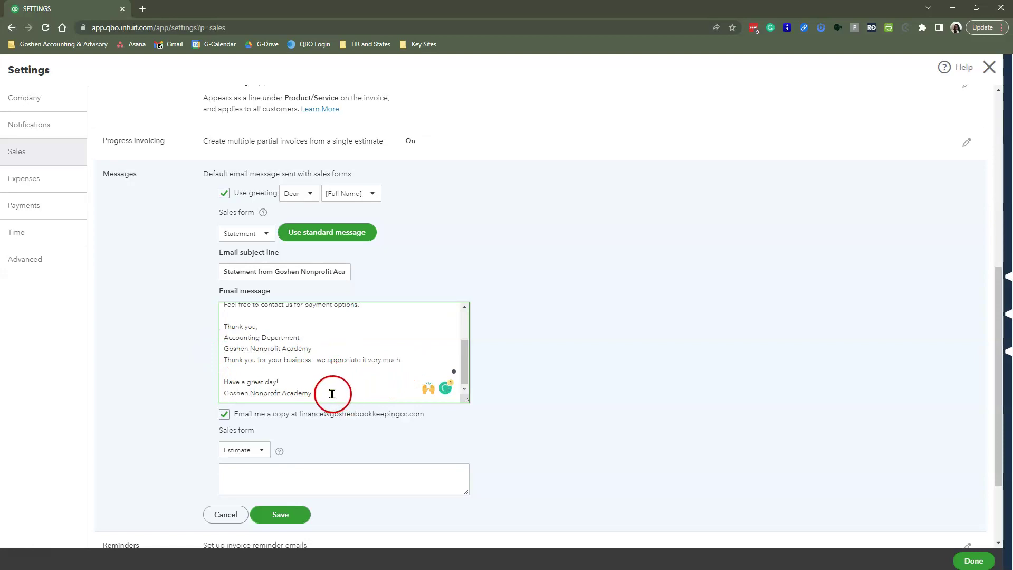
pyautogui.moveTo(332, 394); pyautogui.dragTo(224, 363)
pyautogui.press('BackSpace')
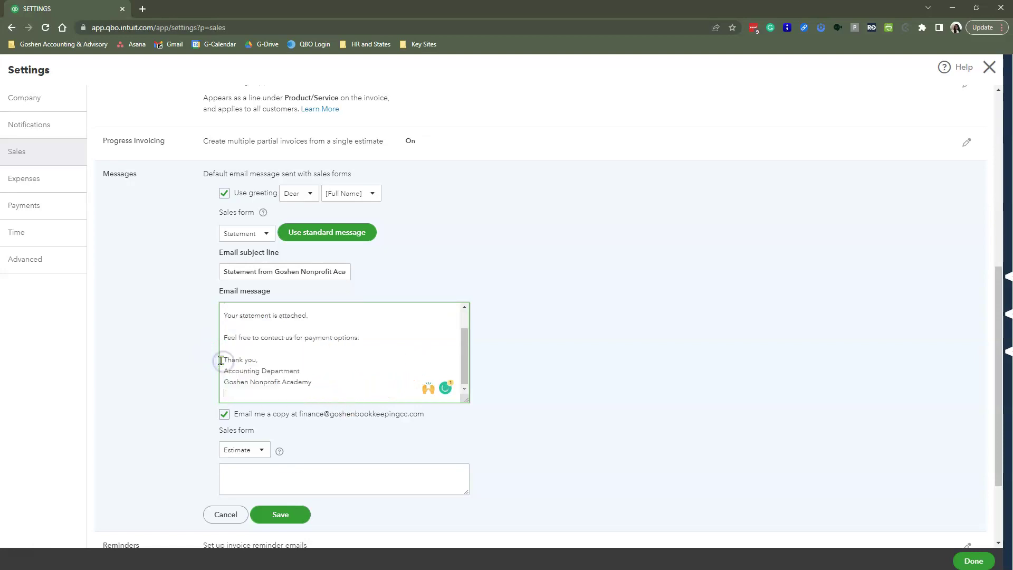
pyautogui.press('BackSpace')
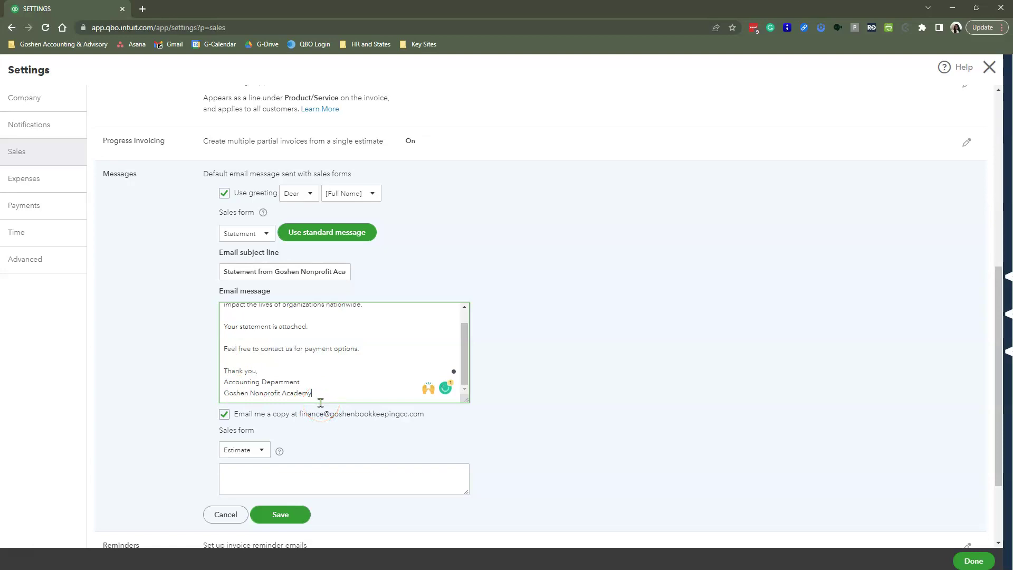
pyautogui.click(237, 421)
# - Save the revised Statement message and close Settings, back to the Better for Good | 2023 Grant page
pyautogui.click(295, 512)
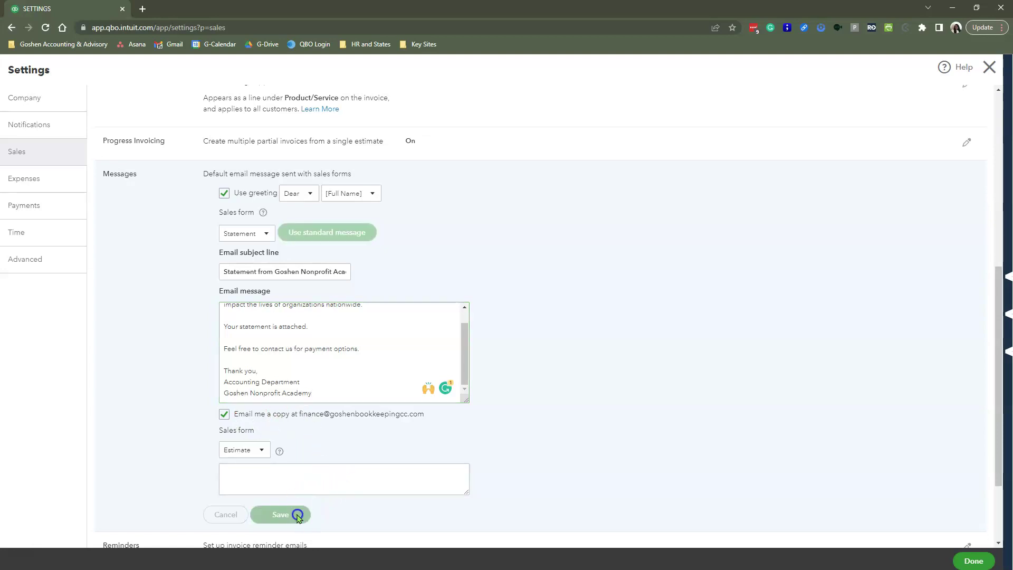
pyautogui.click(973, 561)
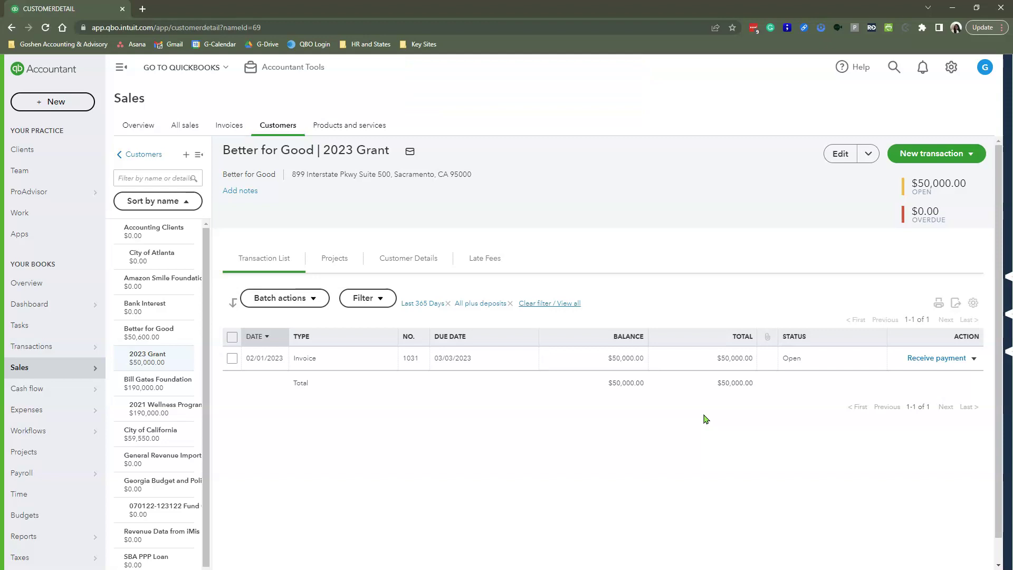
# - Create a new Statement transaction from the Better for Good 2023 Grant customer page
pyautogui.click(923, 164)
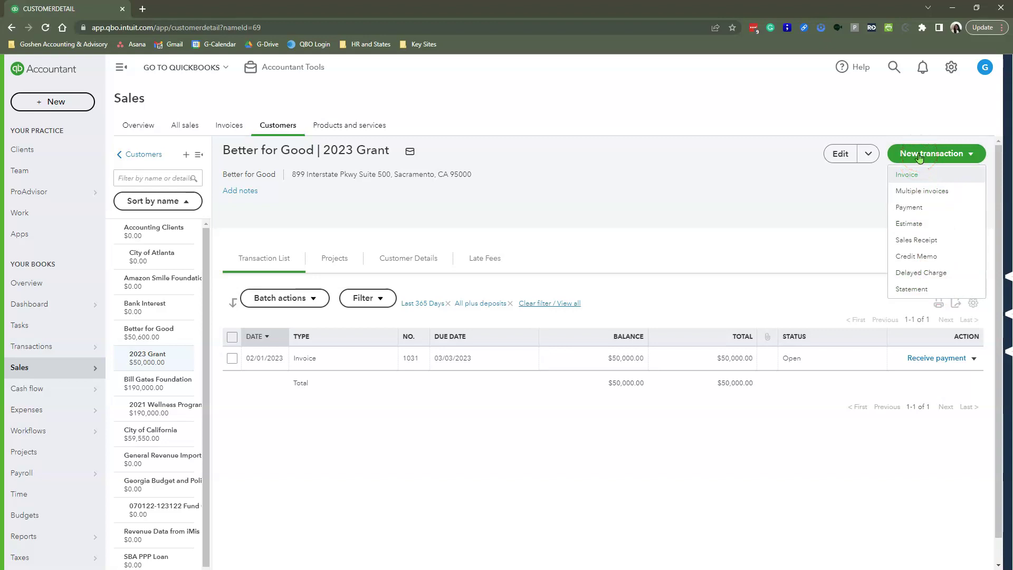
pyautogui.click(913, 290)
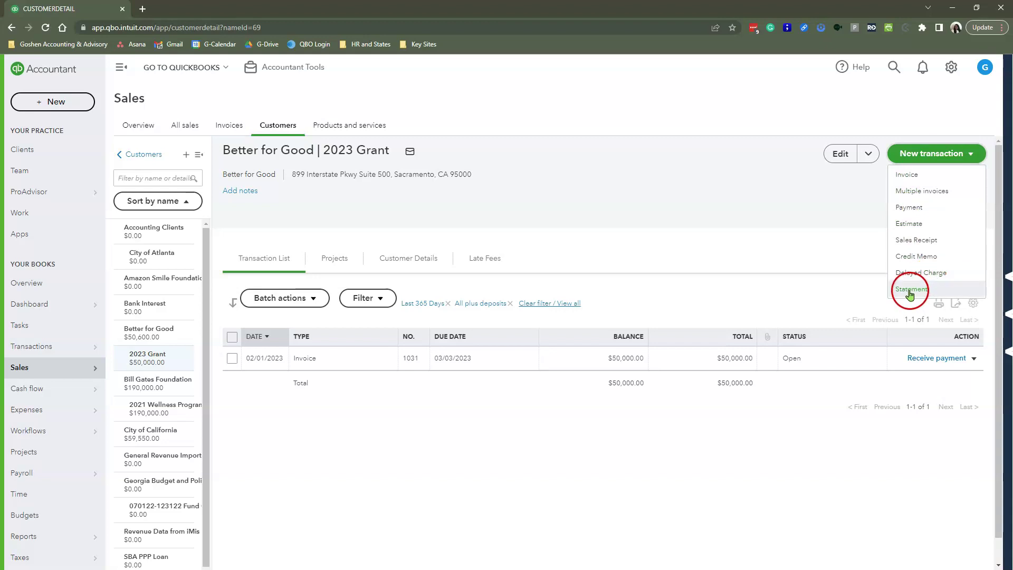
pyautogui.click(910, 290)
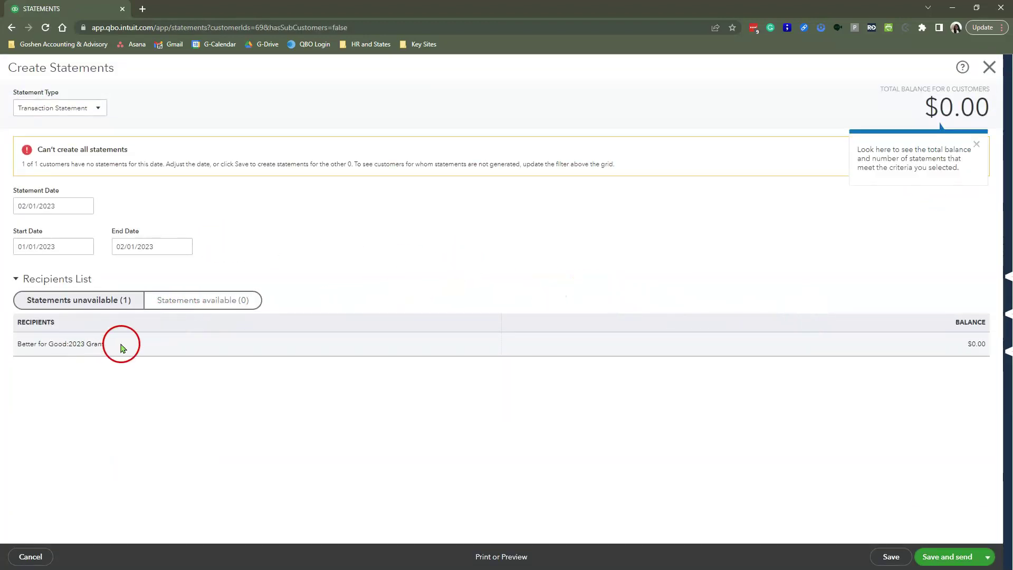
# - Set the statement start date to 08/01/2022 and apply the new date range
pyautogui.click(192, 302)
pyautogui.click(80, 301)
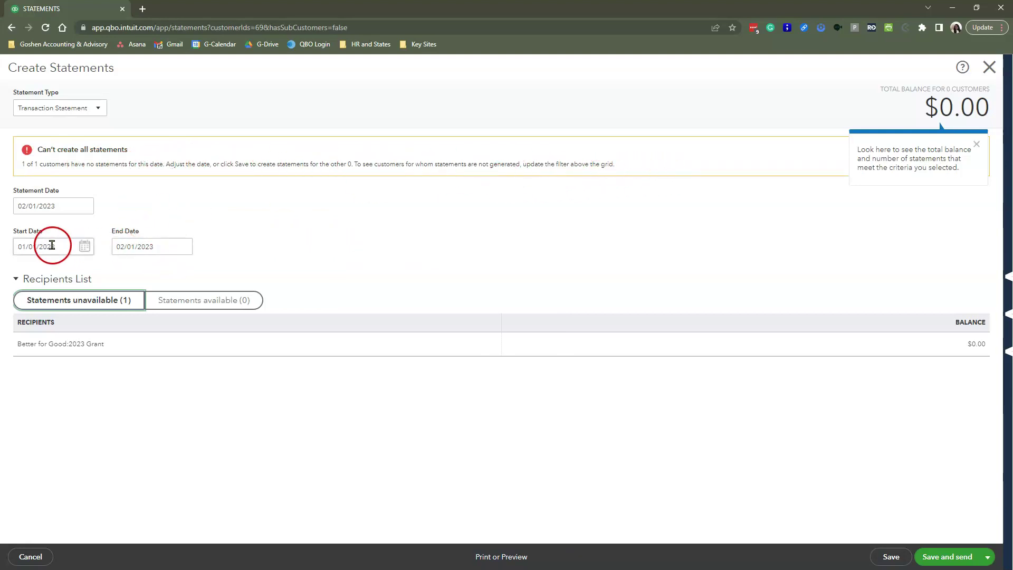
pyautogui.click(84, 246)
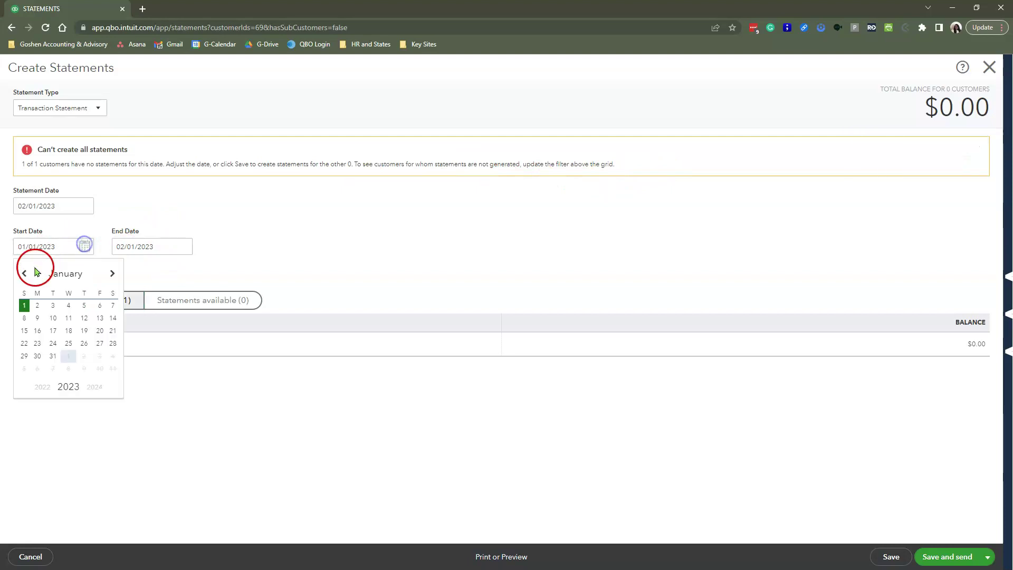
pyautogui.click(24, 272)
pyautogui.click(25, 272)
pyautogui.click(24, 272)
pyautogui.click(24, 273)
pyautogui.click(25, 272)
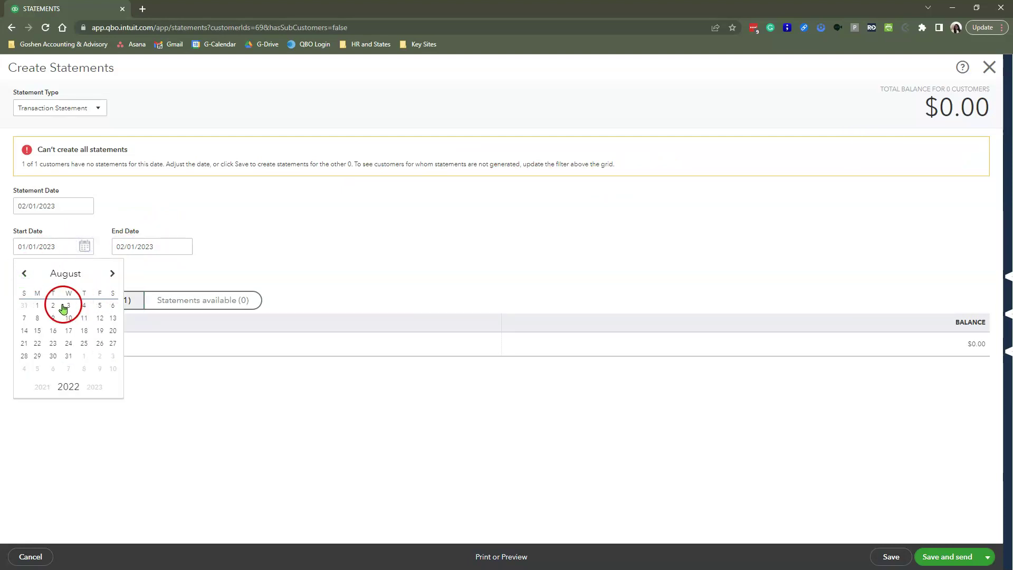
pyautogui.click(37, 305)
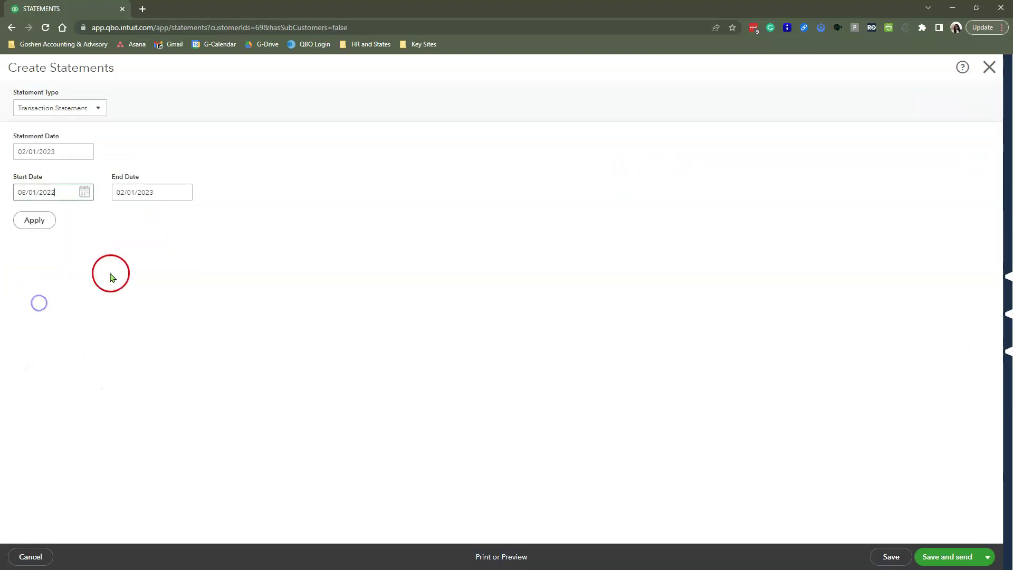
pyautogui.click(30, 221)
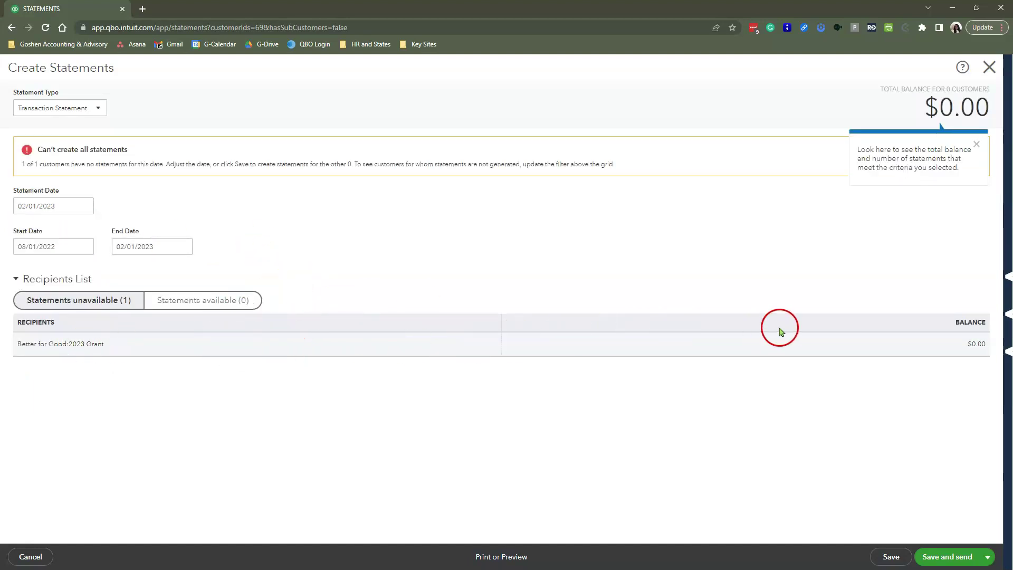
# - Apply an Open Item statement type, then switch back to Balance Forward and apply
pyautogui.click(85, 107)
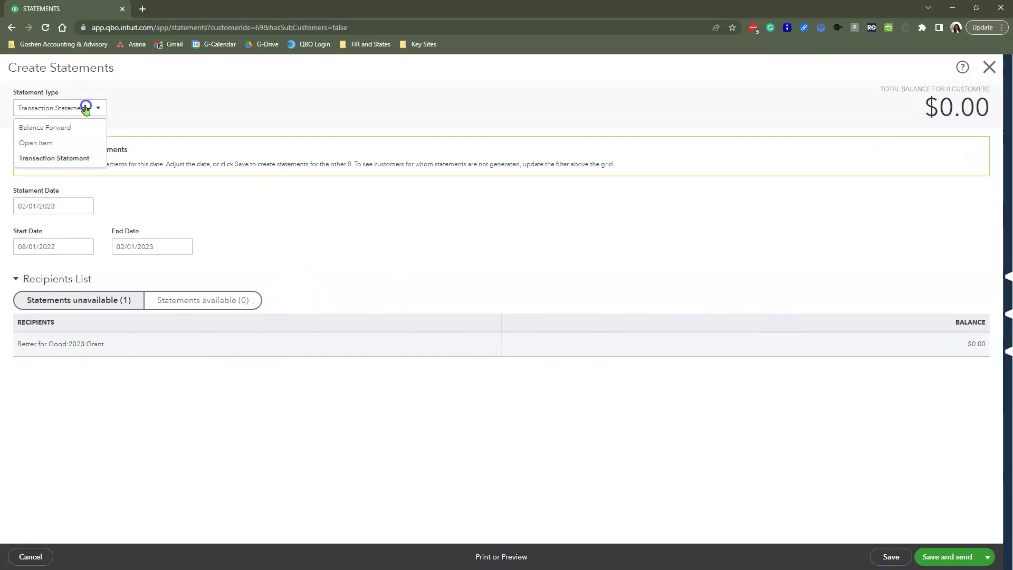
pyautogui.click(66, 146)
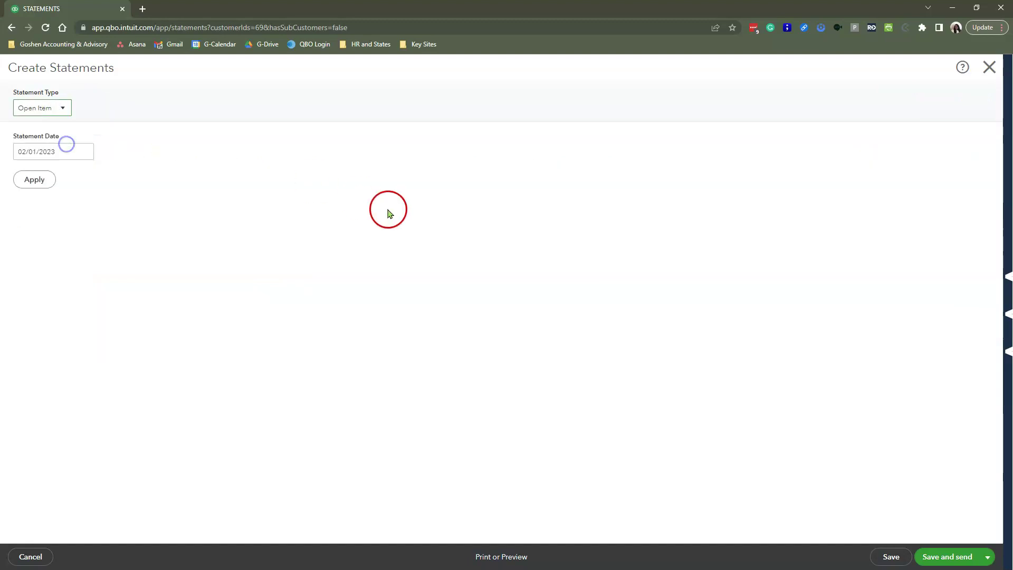
pyautogui.click(34, 179)
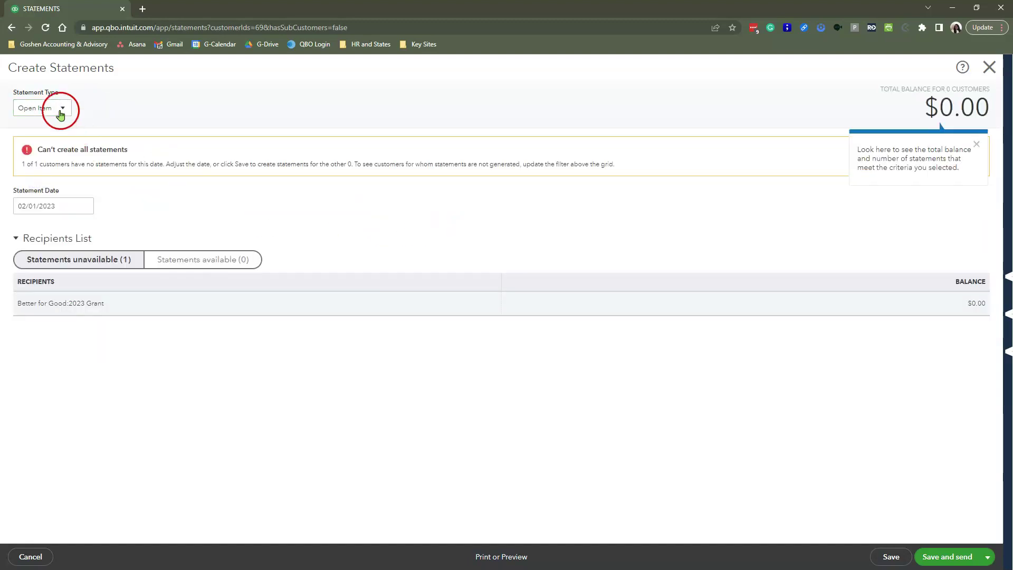
pyautogui.click(59, 107)
pyautogui.click(55, 128)
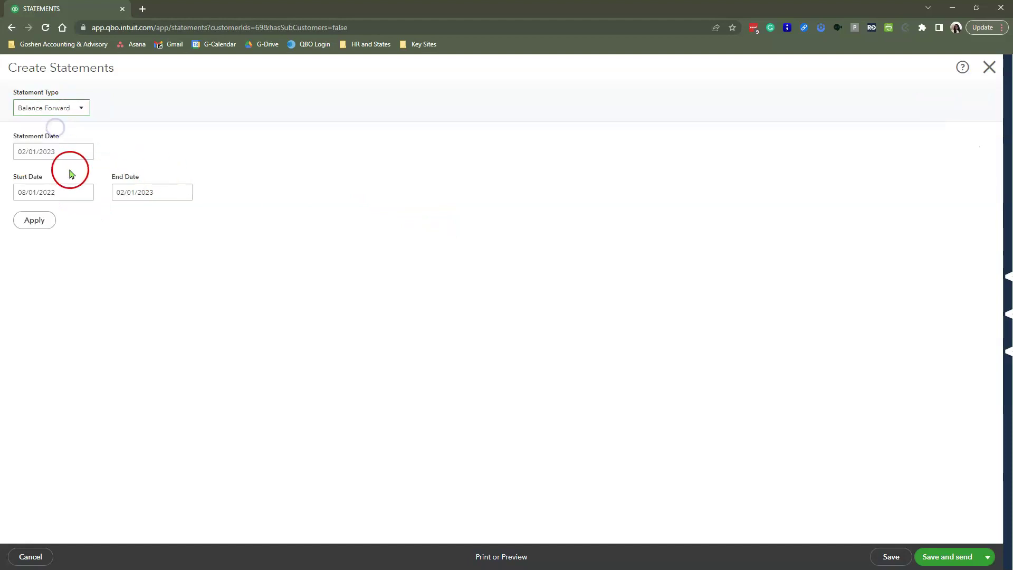
pyautogui.click(36, 223)
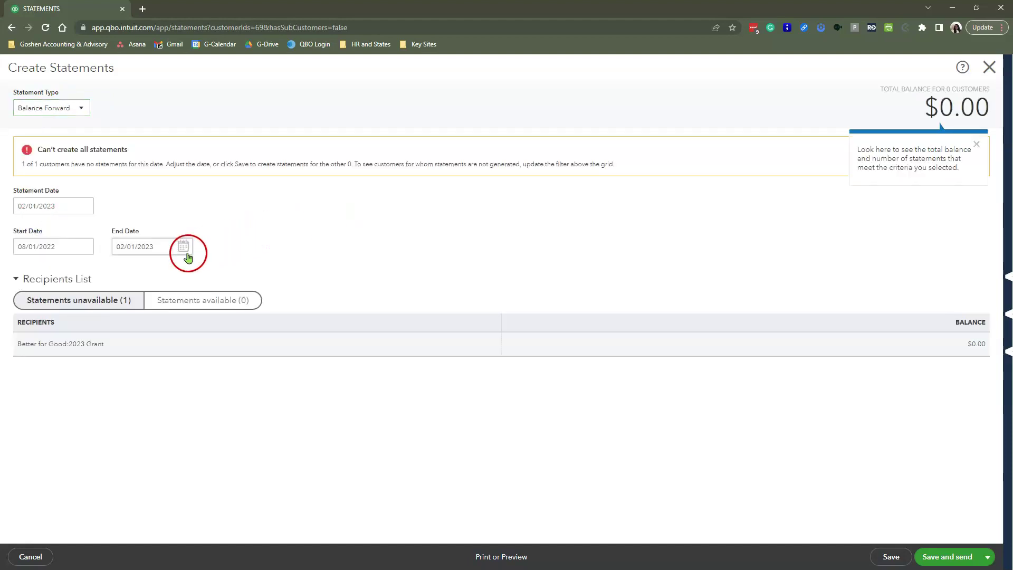
# - Set the statement end date to 03/31/2023 and apply it
pyautogui.click(246, 304)
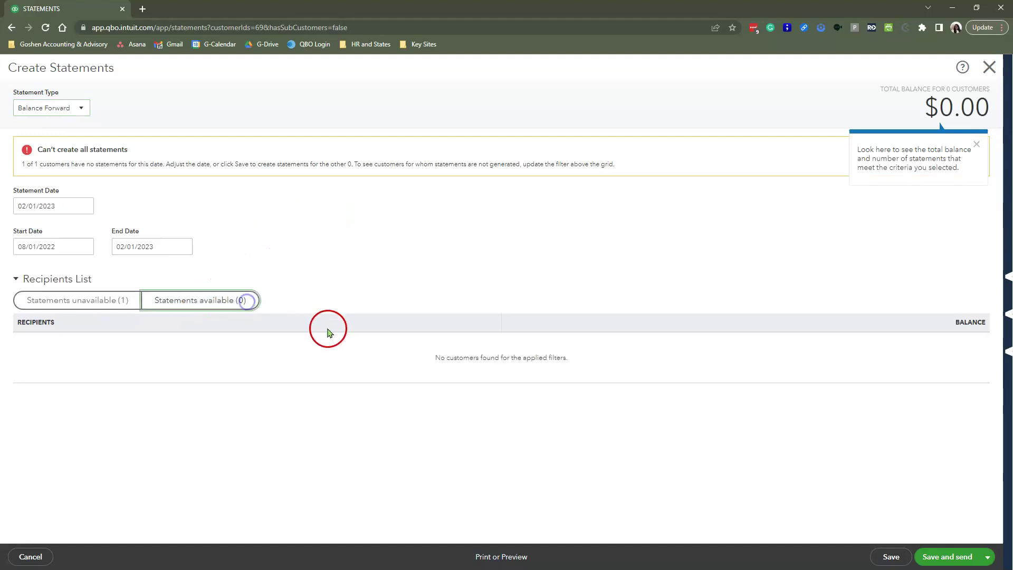
pyautogui.click(90, 298)
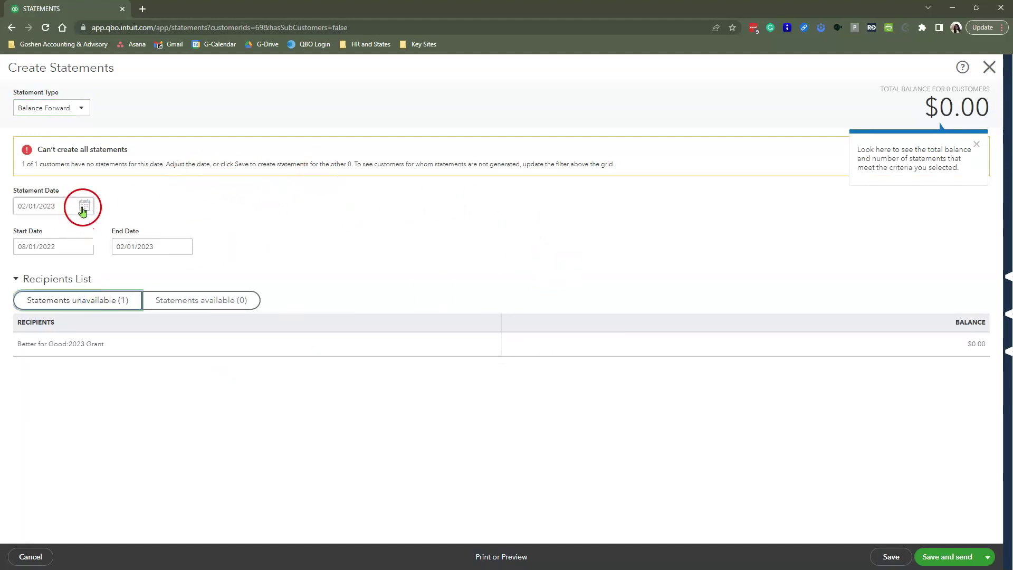
pyautogui.click(180, 247)
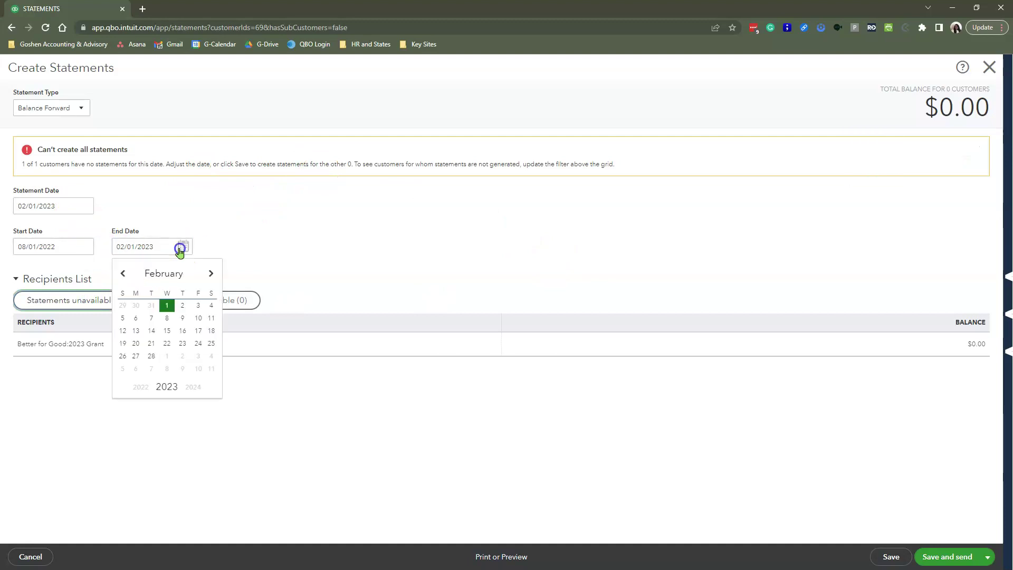
pyautogui.click(211, 275)
pyautogui.click(198, 356)
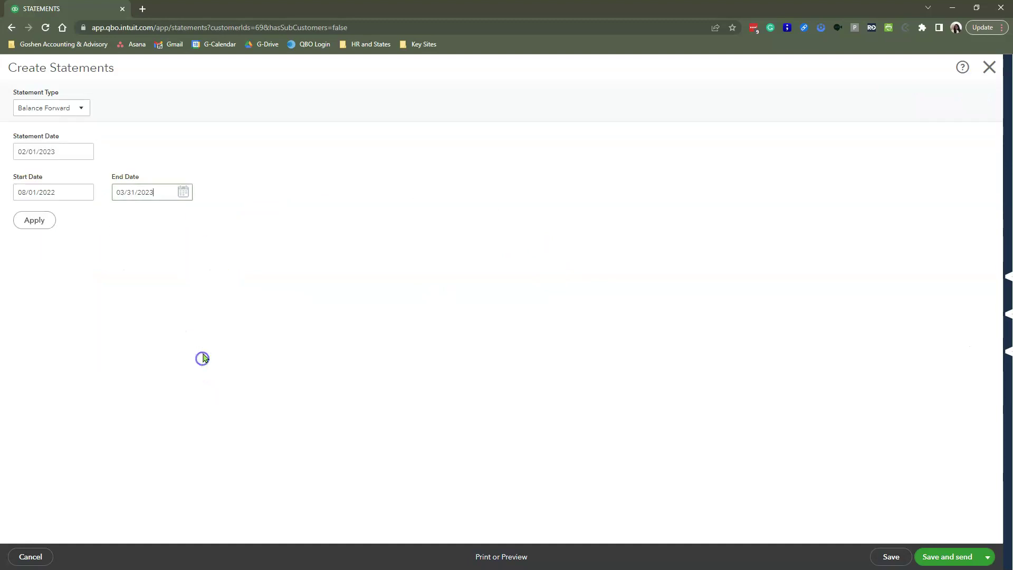
pyautogui.click(31, 222)
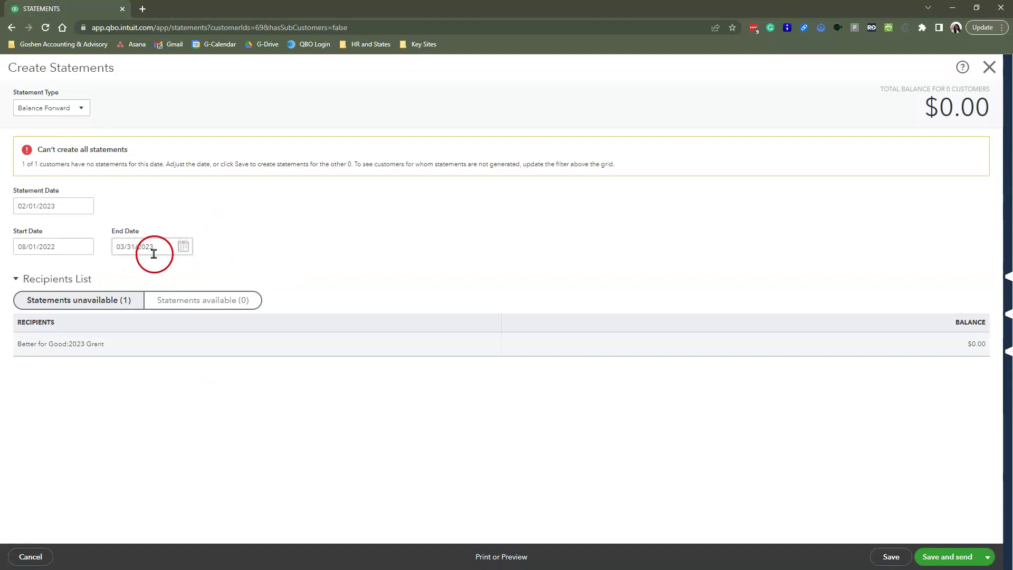
# - Apply an end date of 11/30/2022, then close the statement without saving
pyautogui.click(183, 246)
pyautogui.click(123, 276)
pyautogui.click(123, 276)
pyautogui.click(123, 276)
pyautogui.click(123, 275)
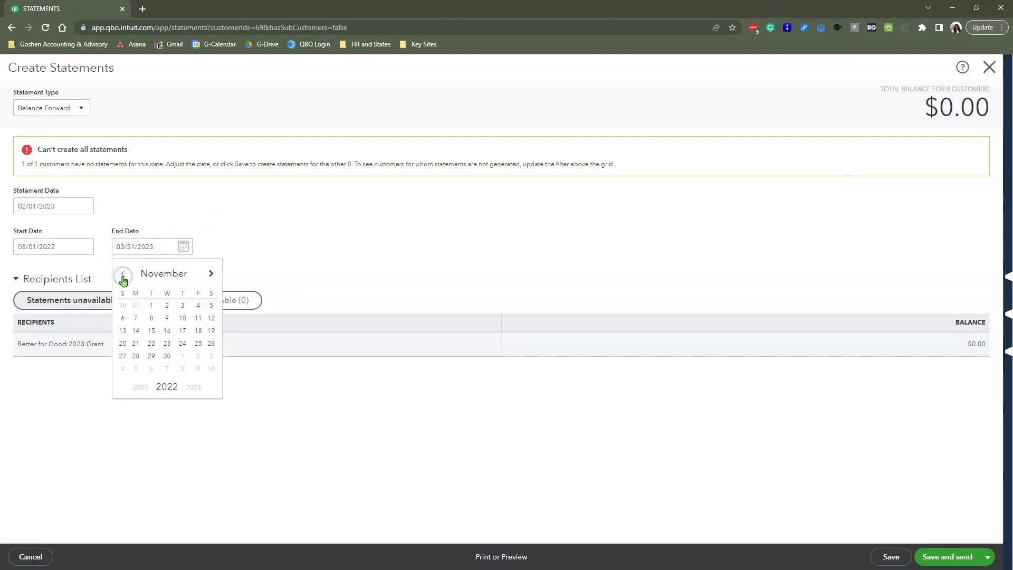
pyautogui.click(167, 356)
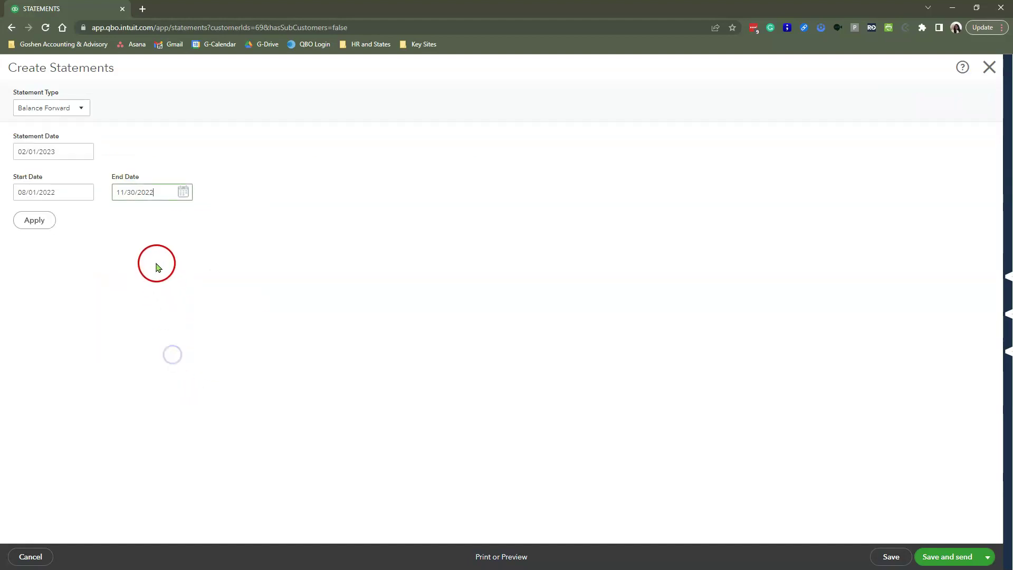
pyautogui.click(35, 223)
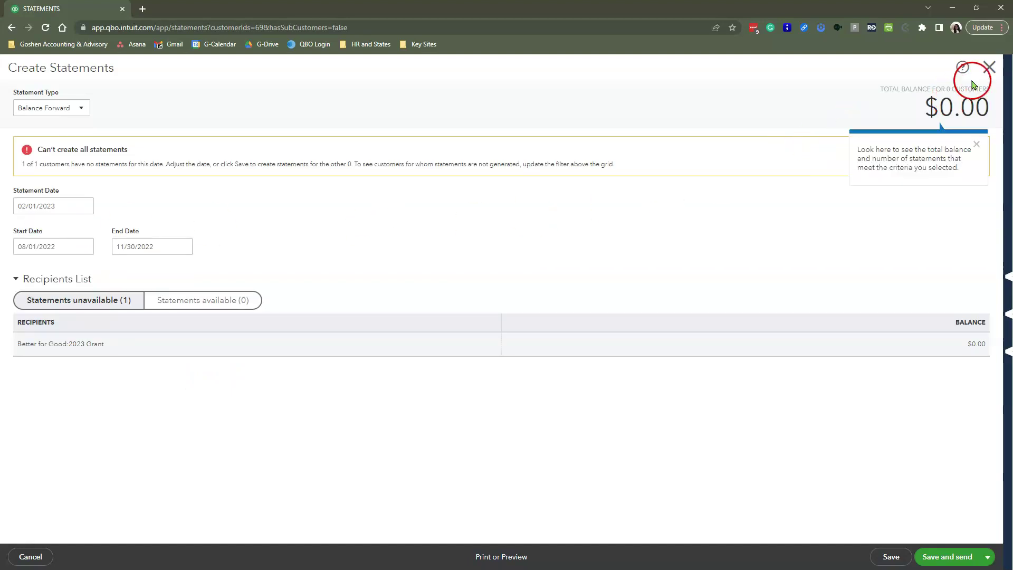
pyautogui.click(989, 67)
pyautogui.click(561, 328)
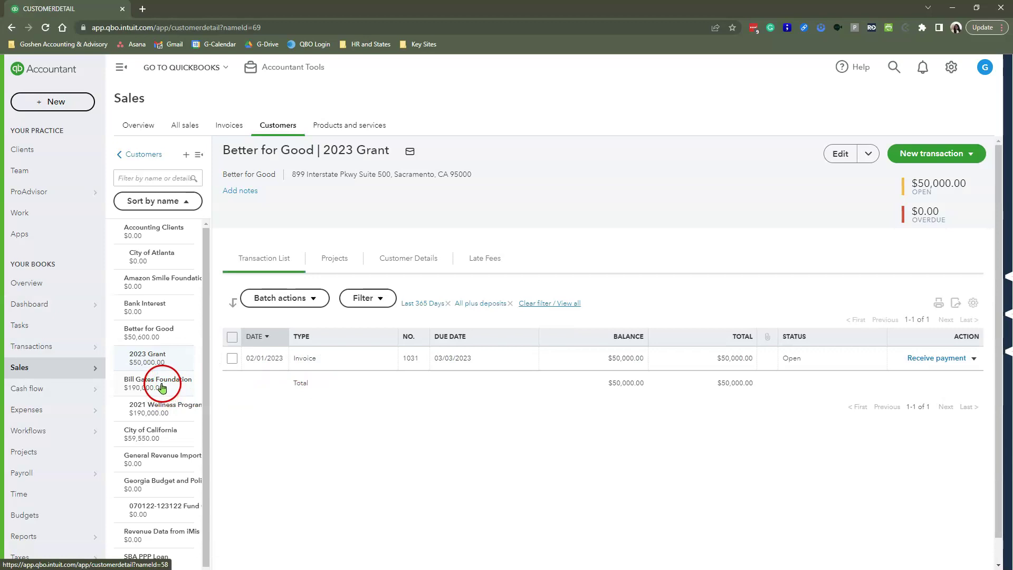
# - Record a Check payment for invoice 1031 dated February 9, 2023, reference number 12354
pyautogui.click(922, 360)
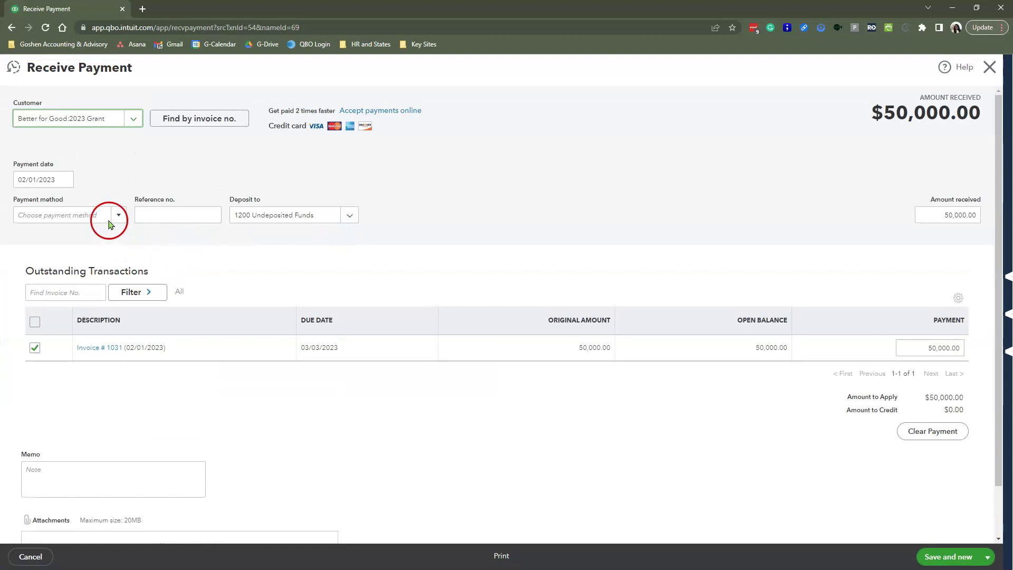
pyautogui.click(117, 214)
pyautogui.click(65, 313)
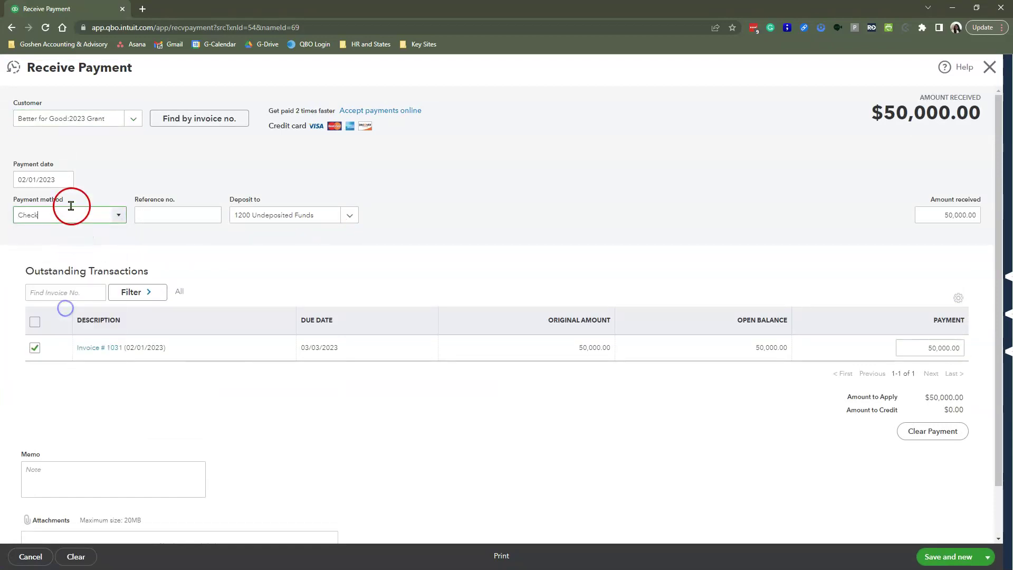
pyautogui.click(64, 179)
pyautogui.click(85, 251)
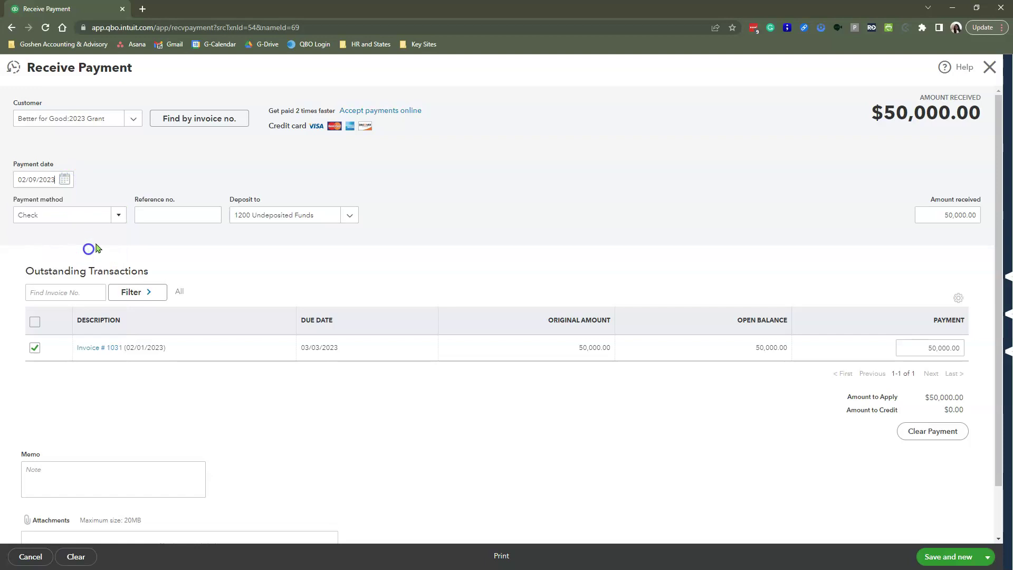
pyautogui.click(162, 215)
pyautogui.write('12354')
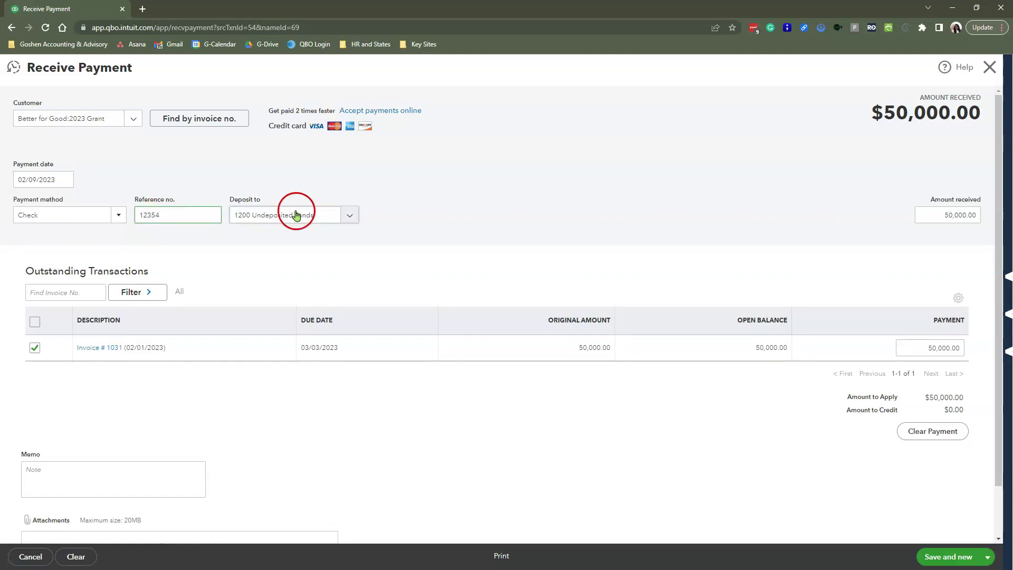
# - Deposit the payment into 1000 Checking and use Save and close
pyautogui.click(344, 215)
pyautogui.scroll(3, 334, 269)
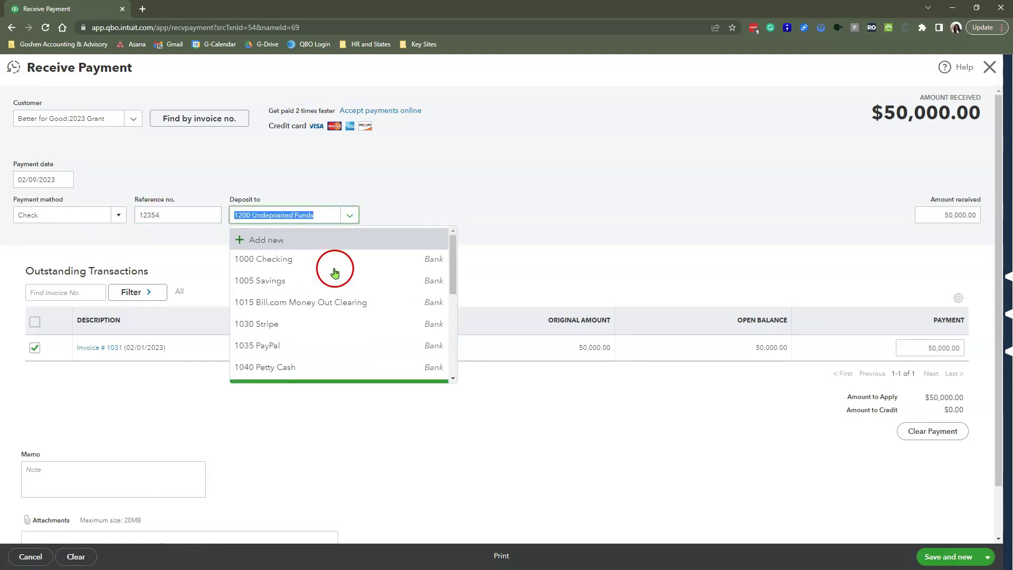
pyautogui.click(332, 266)
pyautogui.scroll(-1, 580, 451)
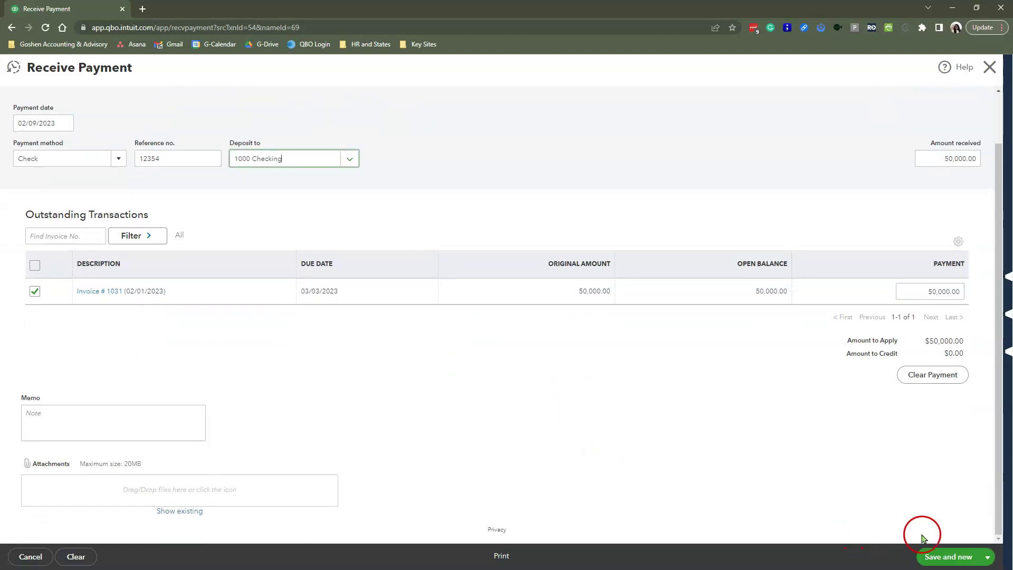
pyautogui.click(987, 556)
pyautogui.click(944, 523)
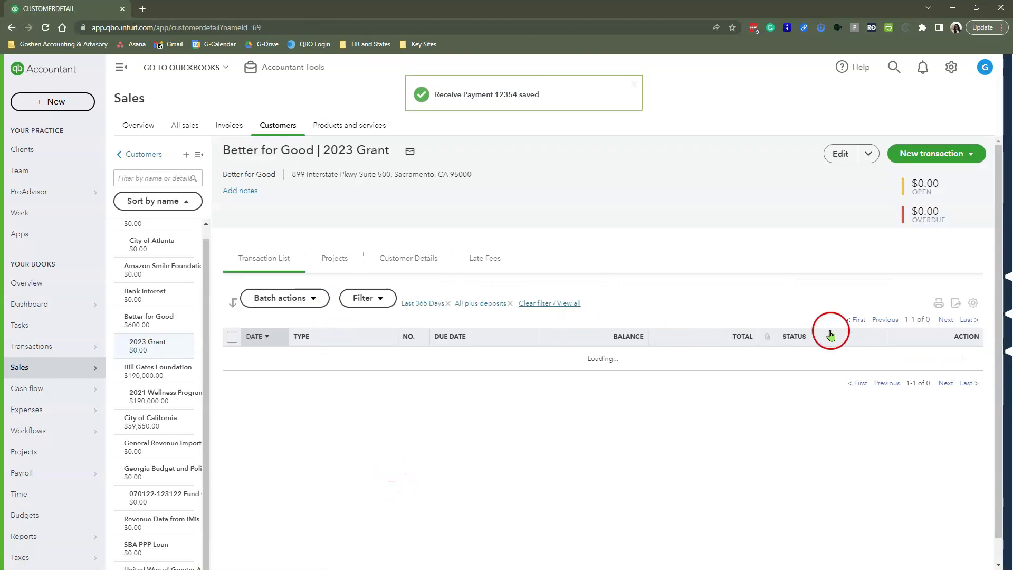
pyautogui.click(538, 304)
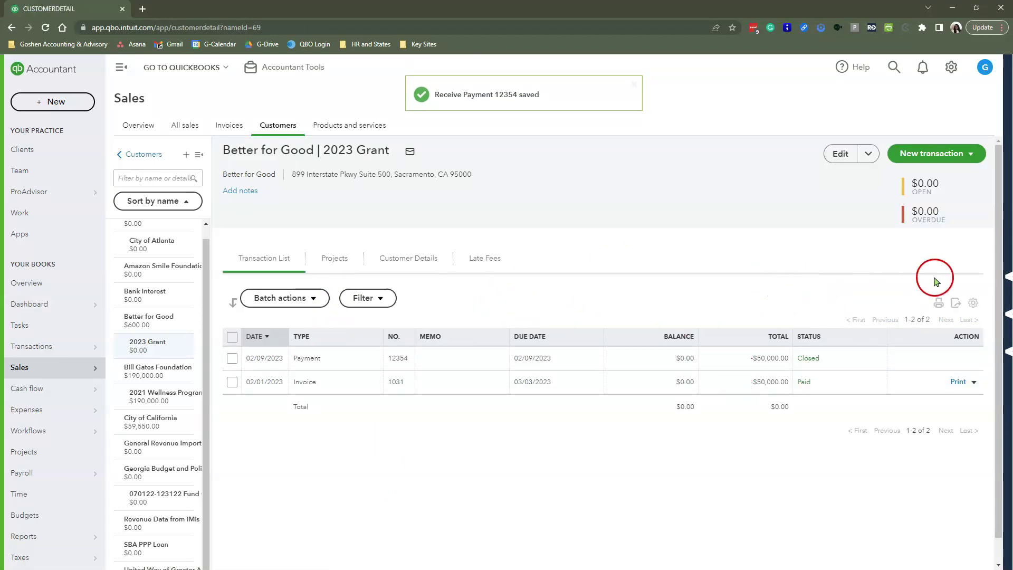
pyautogui.click(937, 154)
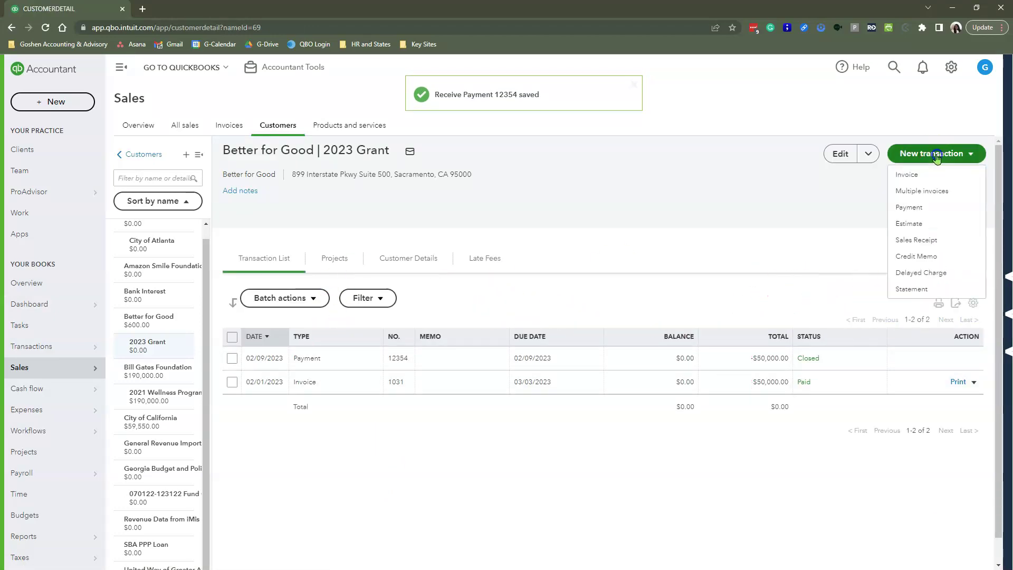
pyautogui.click(912, 289)
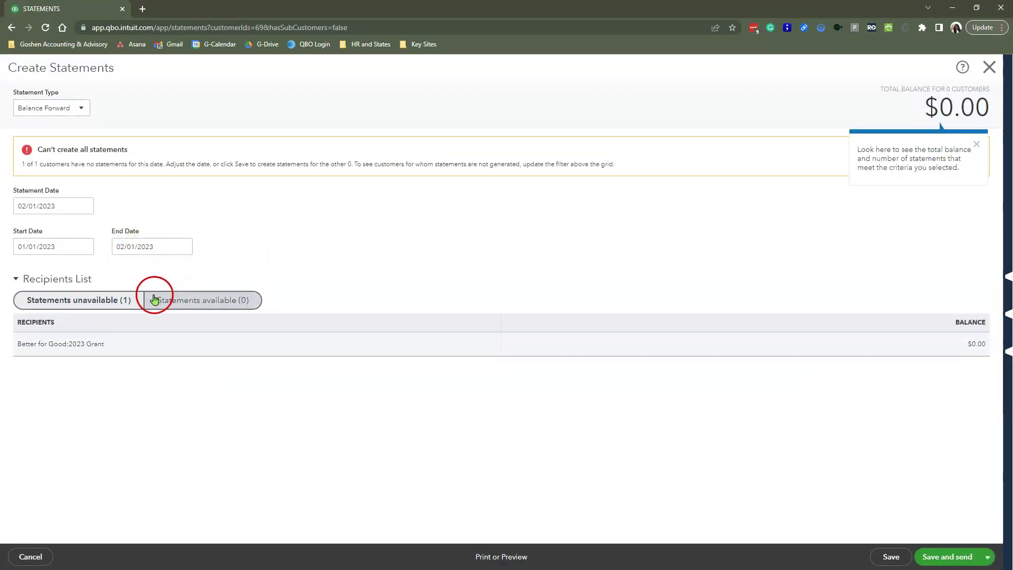
pyautogui.click(77, 109)
pyautogui.click(58, 157)
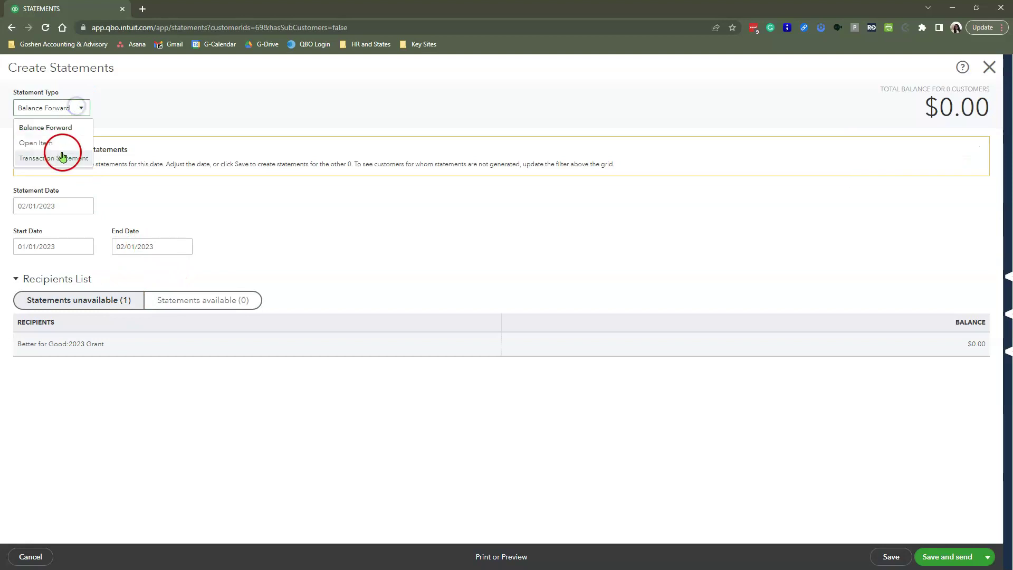
pyautogui.click(29, 226)
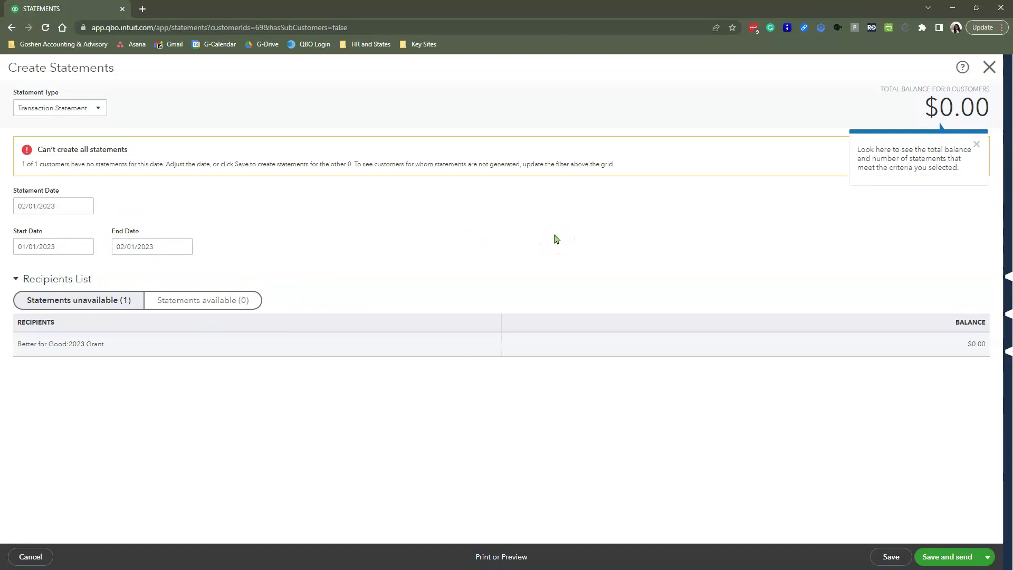
pyautogui.click(84, 204)
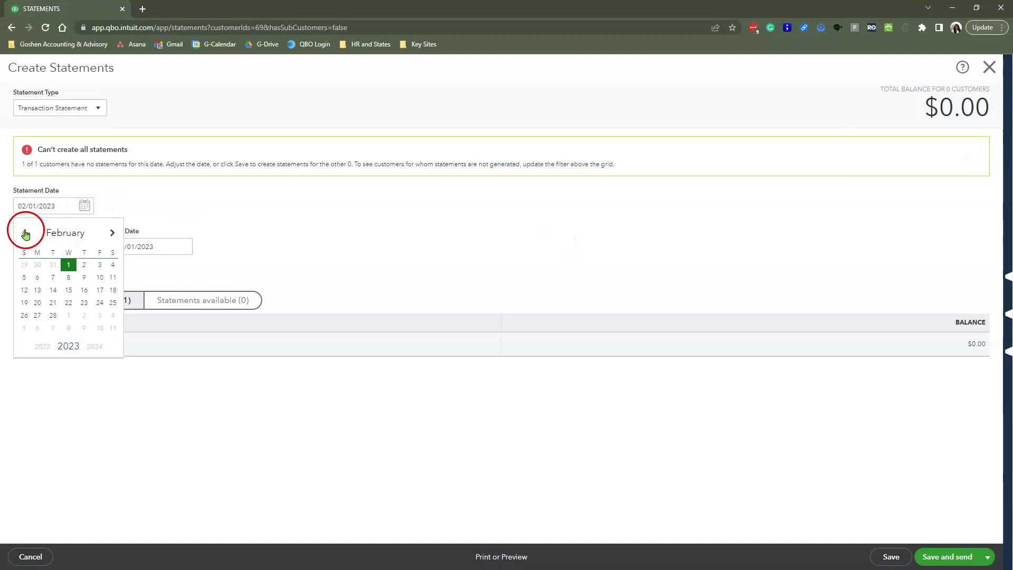
pyautogui.click(26, 233)
pyautogui.click(54, 315)
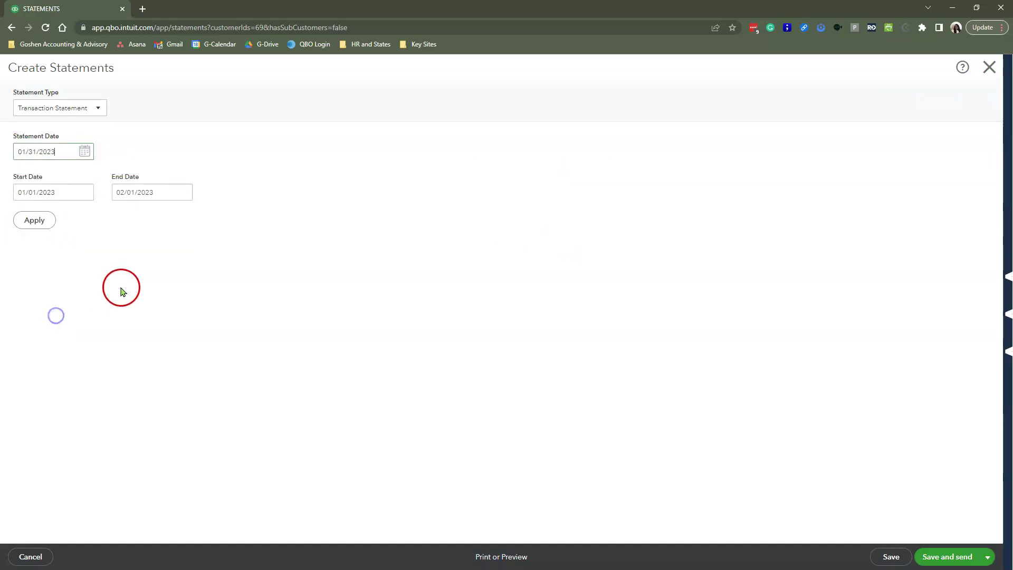
pyautogui.click(46, 224)
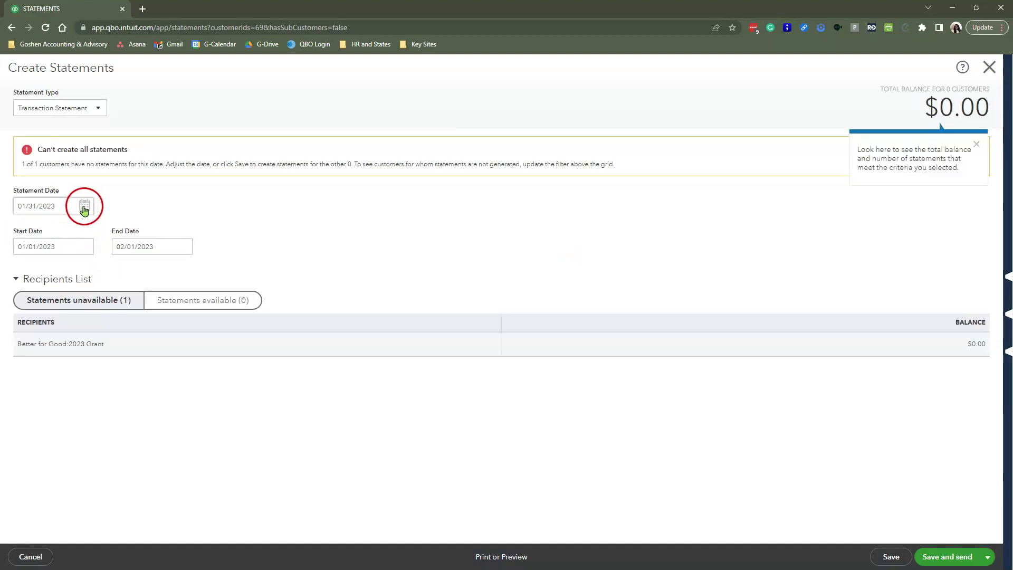
pyautogui.click(84, 205)
pyautogui.click(112, 233)
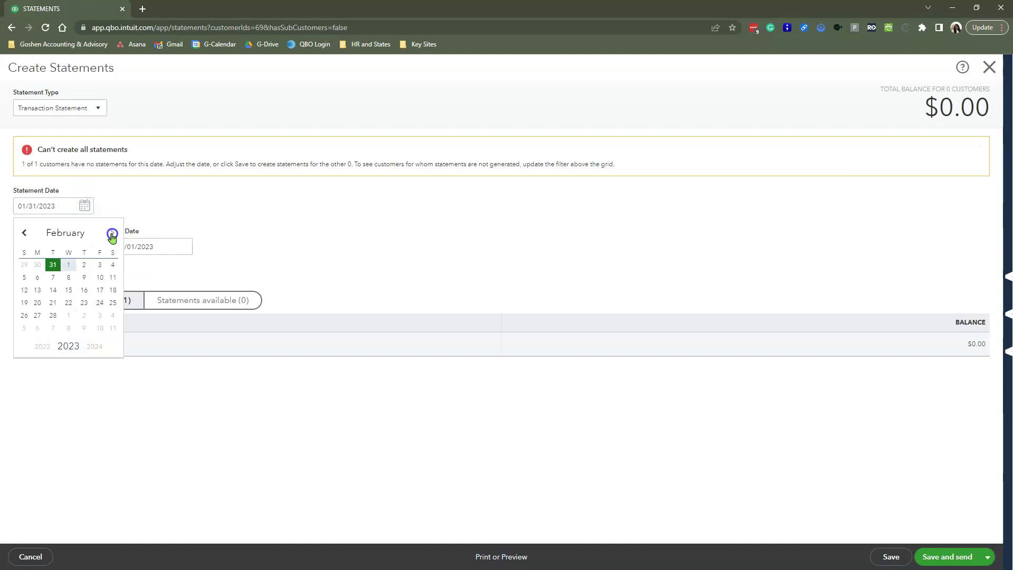
pyautogui.click(53, 315)
pyautogui.click(48, 221)
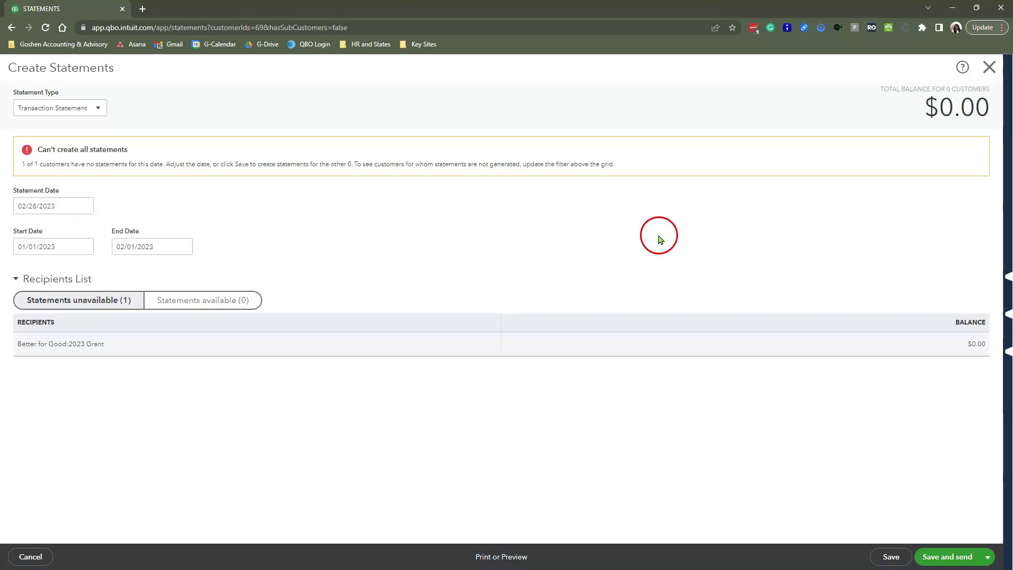
pyautogui.click(989, 67)
pyautogui.click(552, 328)
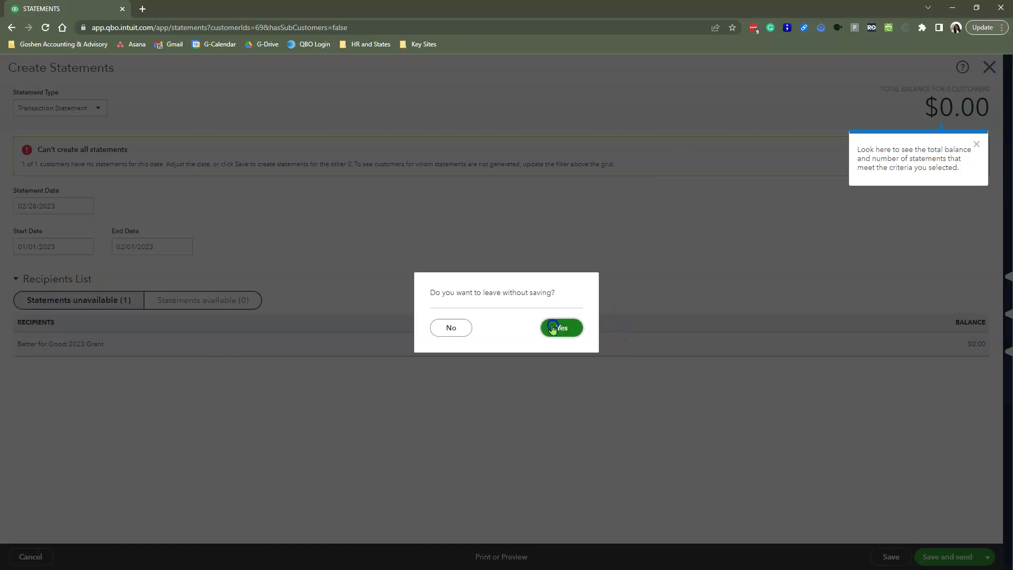
# - Start a Bill Gates Foundation statement, fill in the customer's e-mail address, and save for sending
pyautogui.click(149, 383)
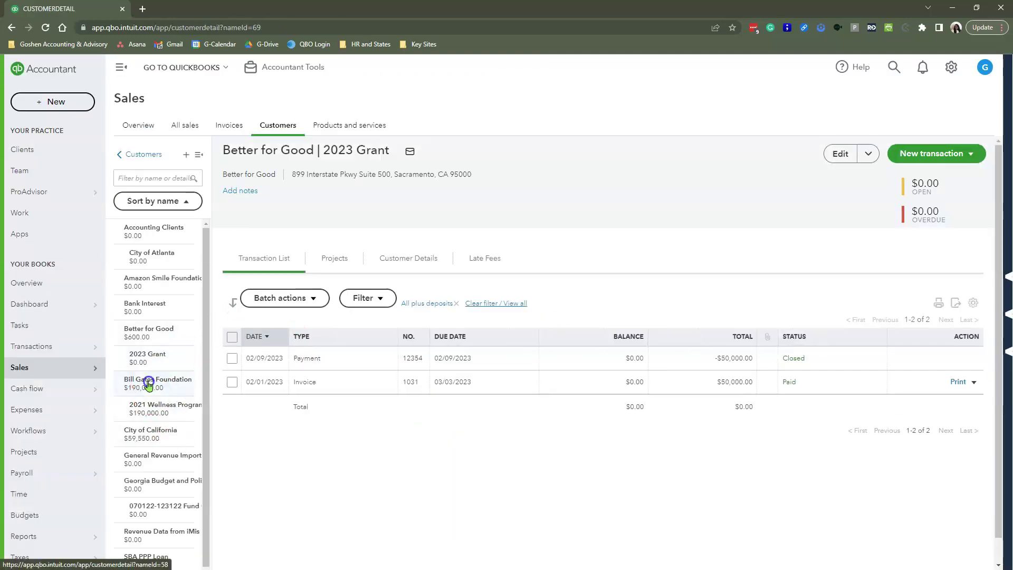
pyautogui.click(937, 155)
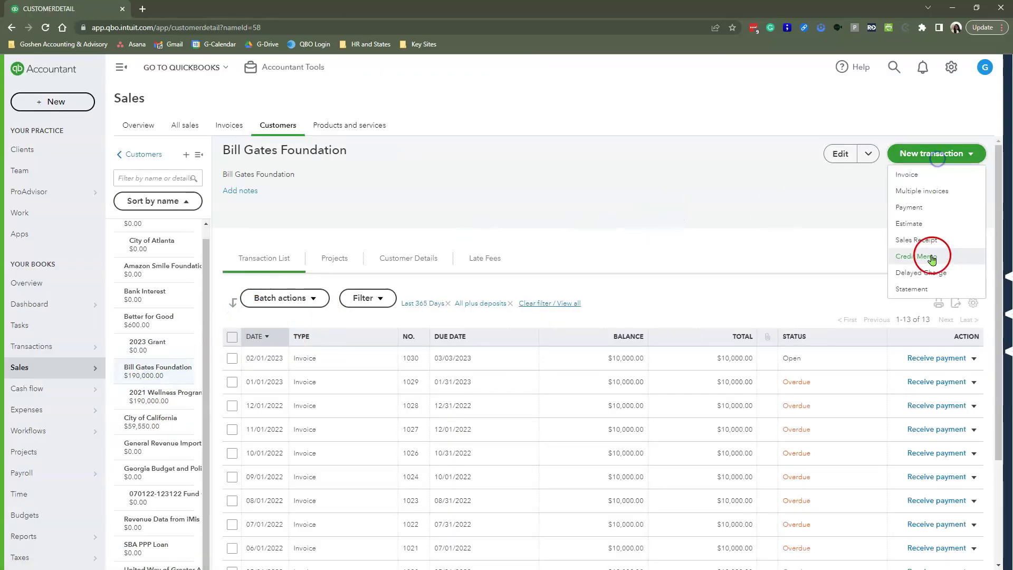
pyautogui.click(917, 289)
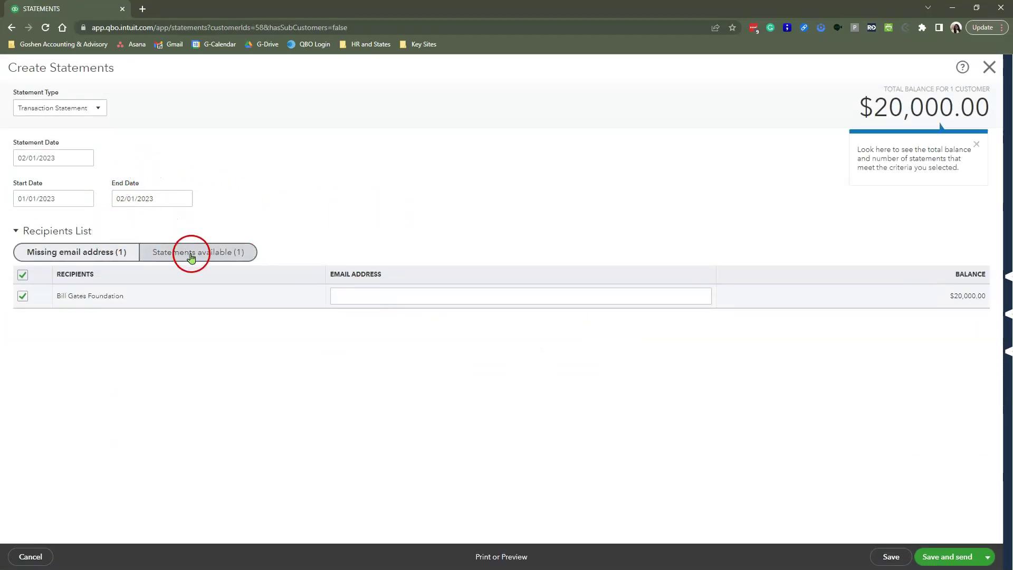
pyautogui.click(357, 297)
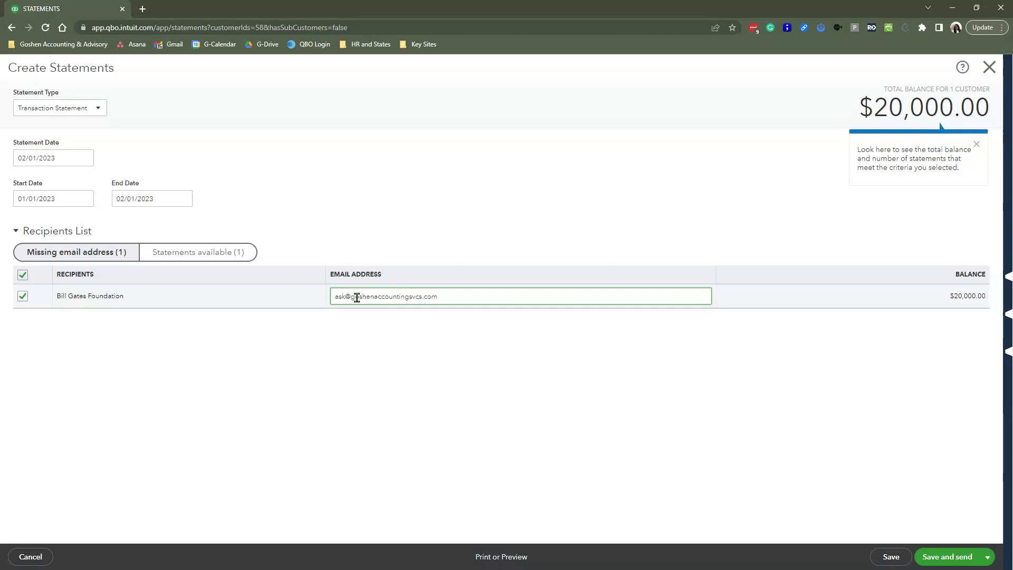
pyautogui.click(714, 389)
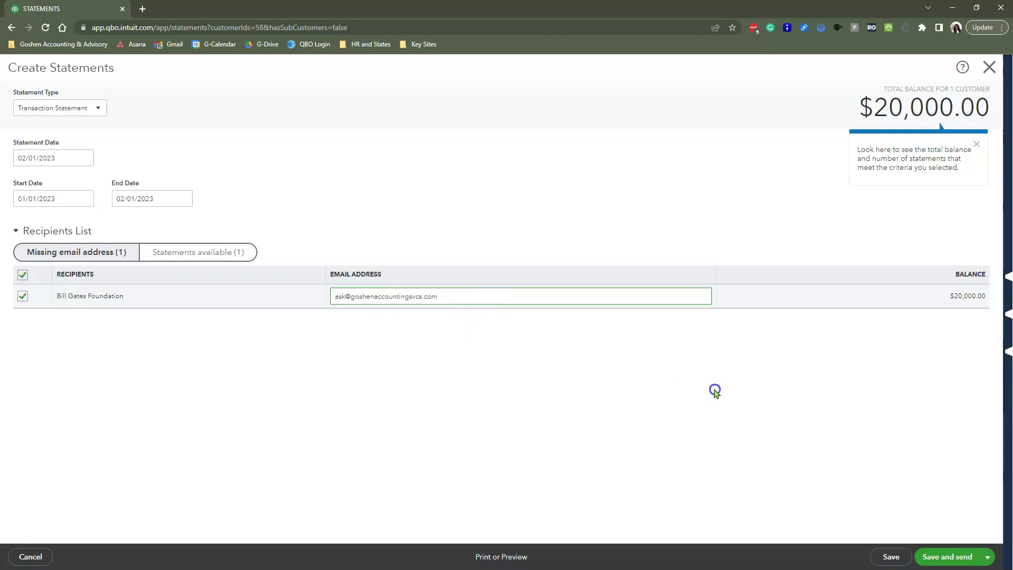
pyautogui.click(954, 557)
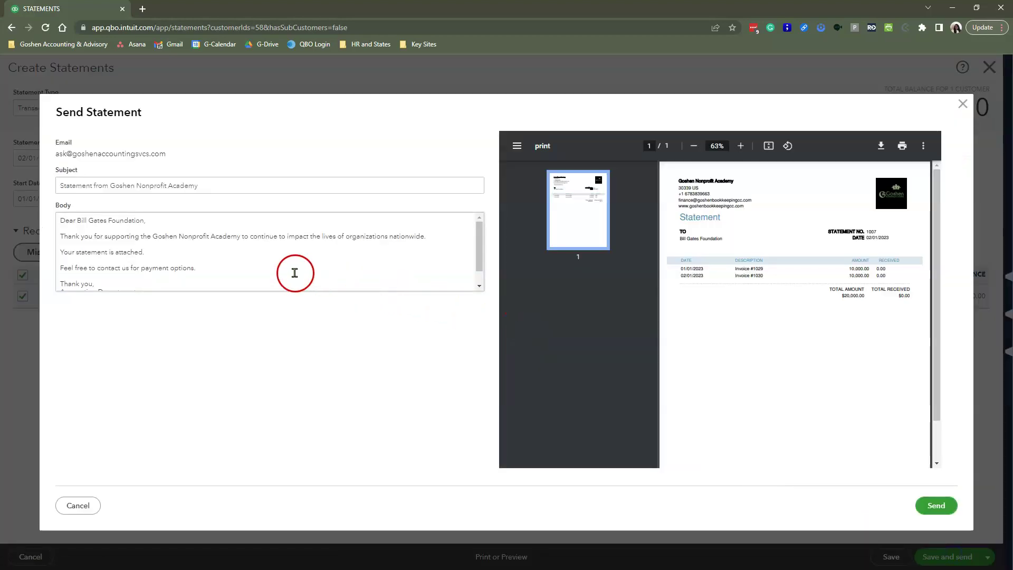
pyautogui.moveTo(60, 236); pyautogui.dragTo(169, 266)
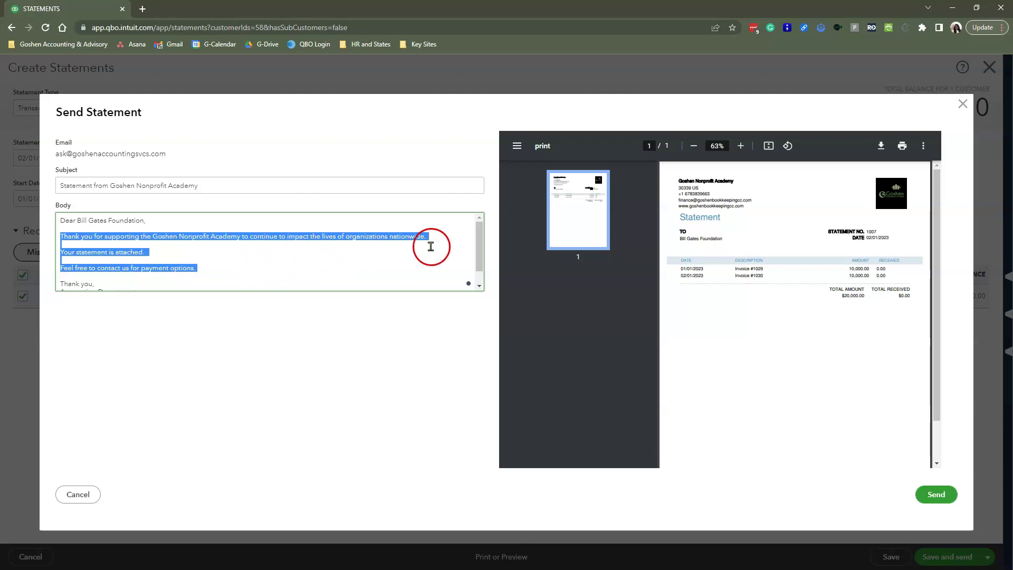
# - Close the Send Statement dialog and statement page unsent, then dismiss the + New menu
pyautogui.click(963, 104)
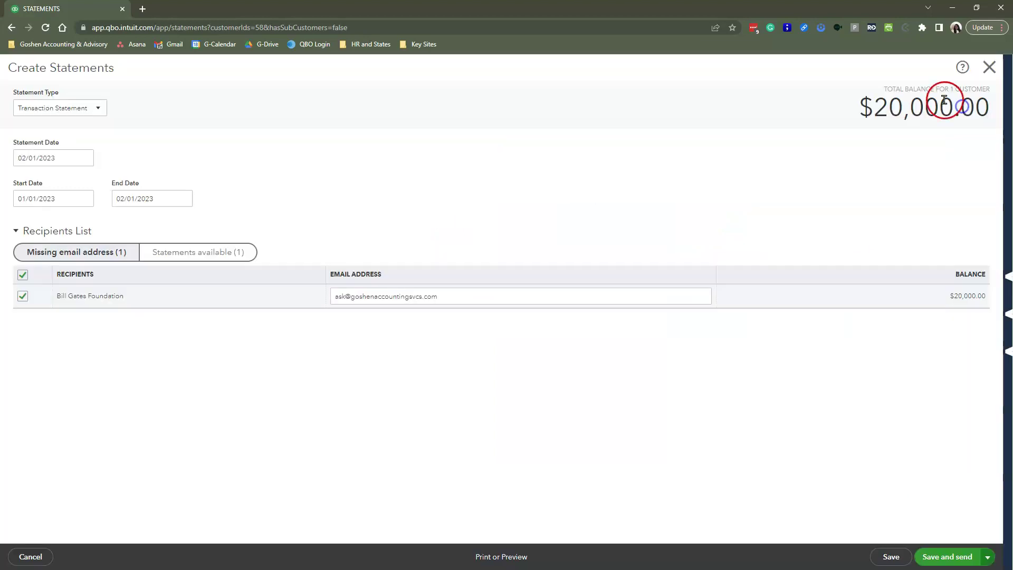
pyautogui.click(984, 76)
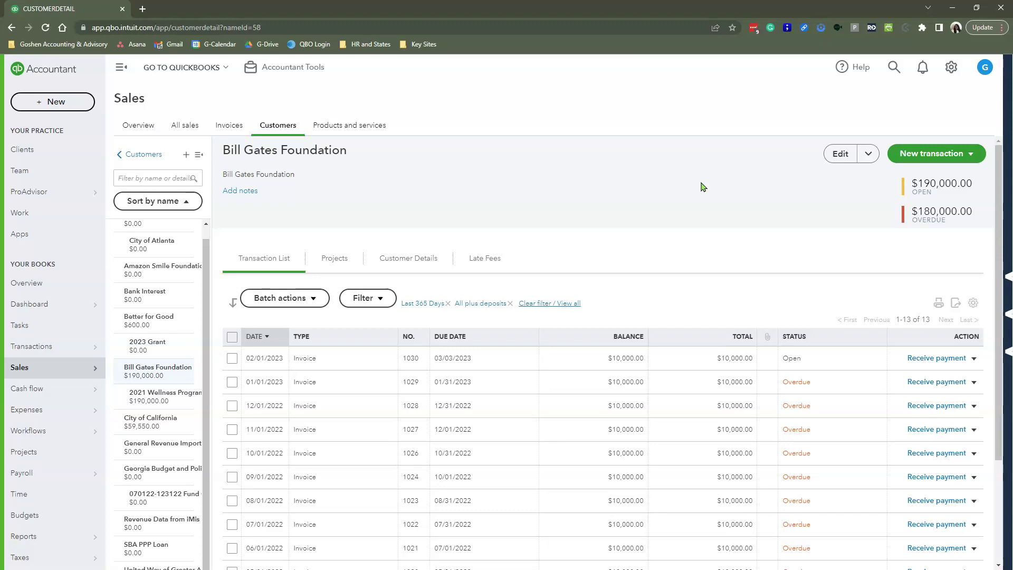
pyautogui.click(51, 101)
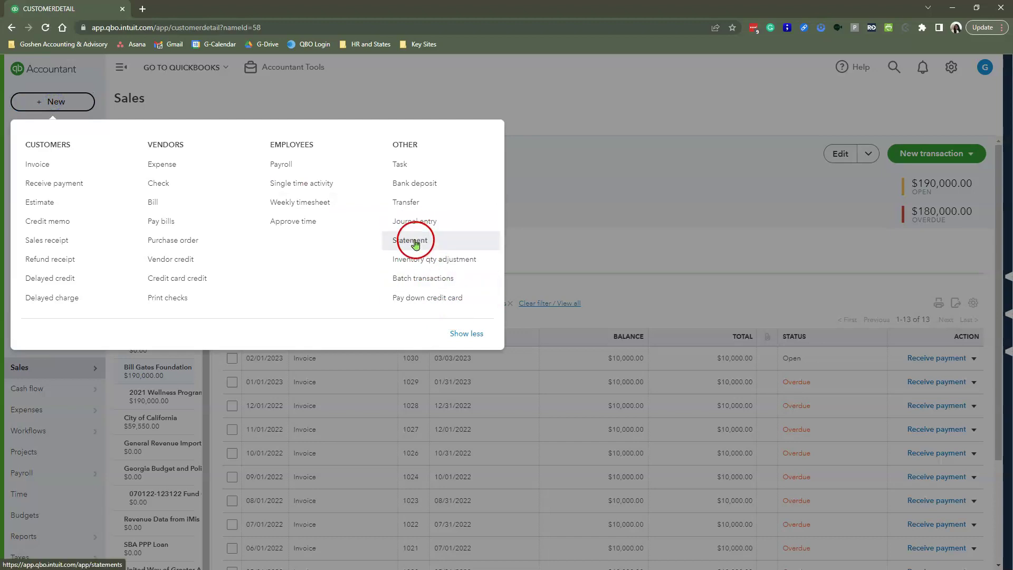
pyautogui.click(693, 195)
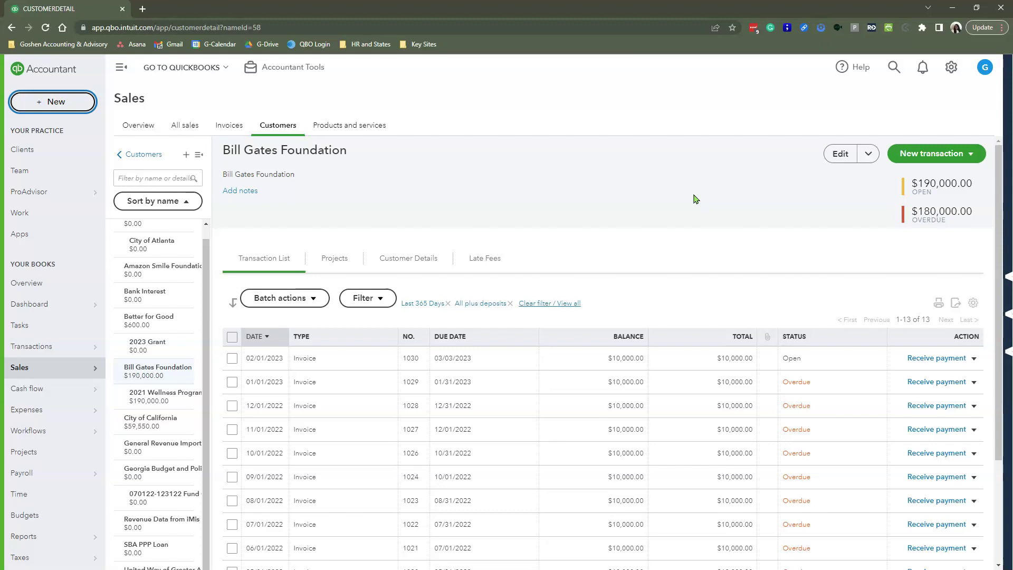
# - Tick the select-all box for Bill Gates Foundation's transactions, then open and dismiss Batch actions
pyautogui.click(232, 337)
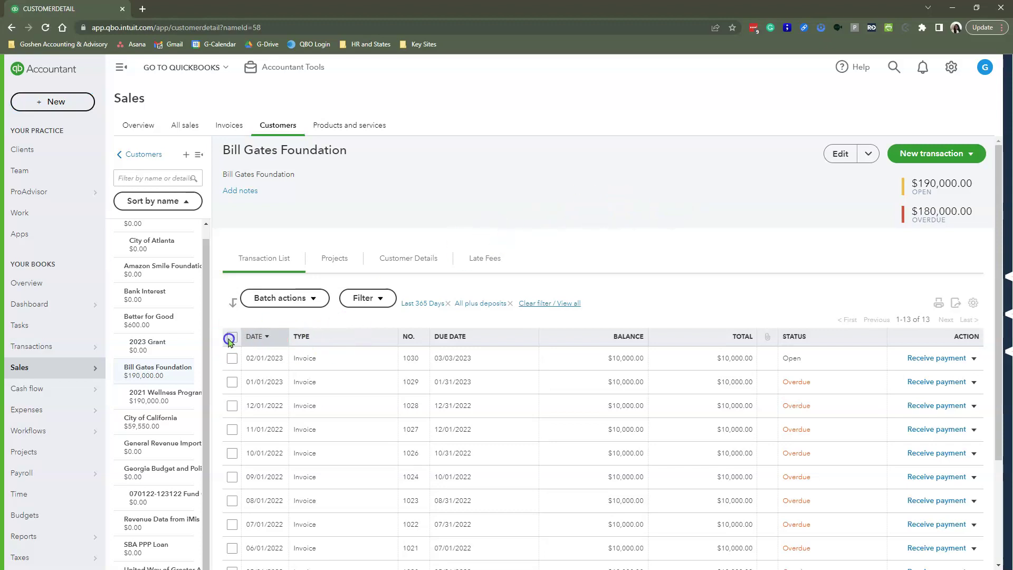
pyautogui.click(315, 305)
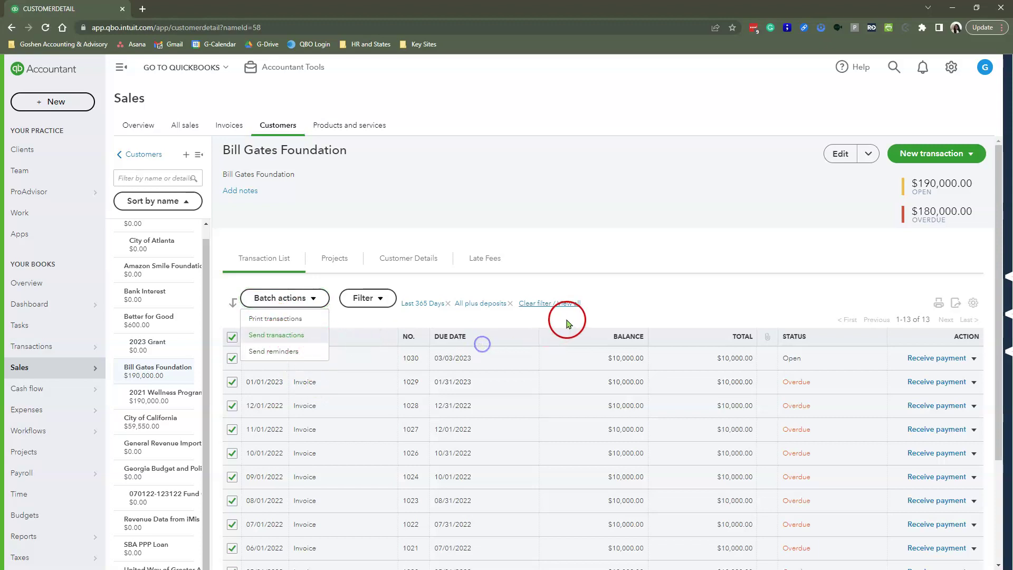
pyautogui.click(618, 305)
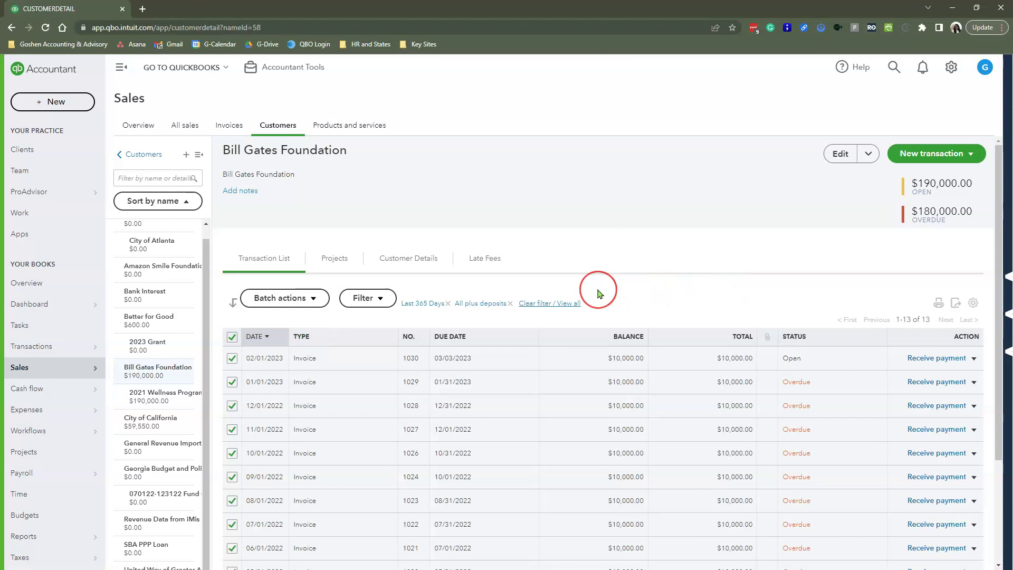